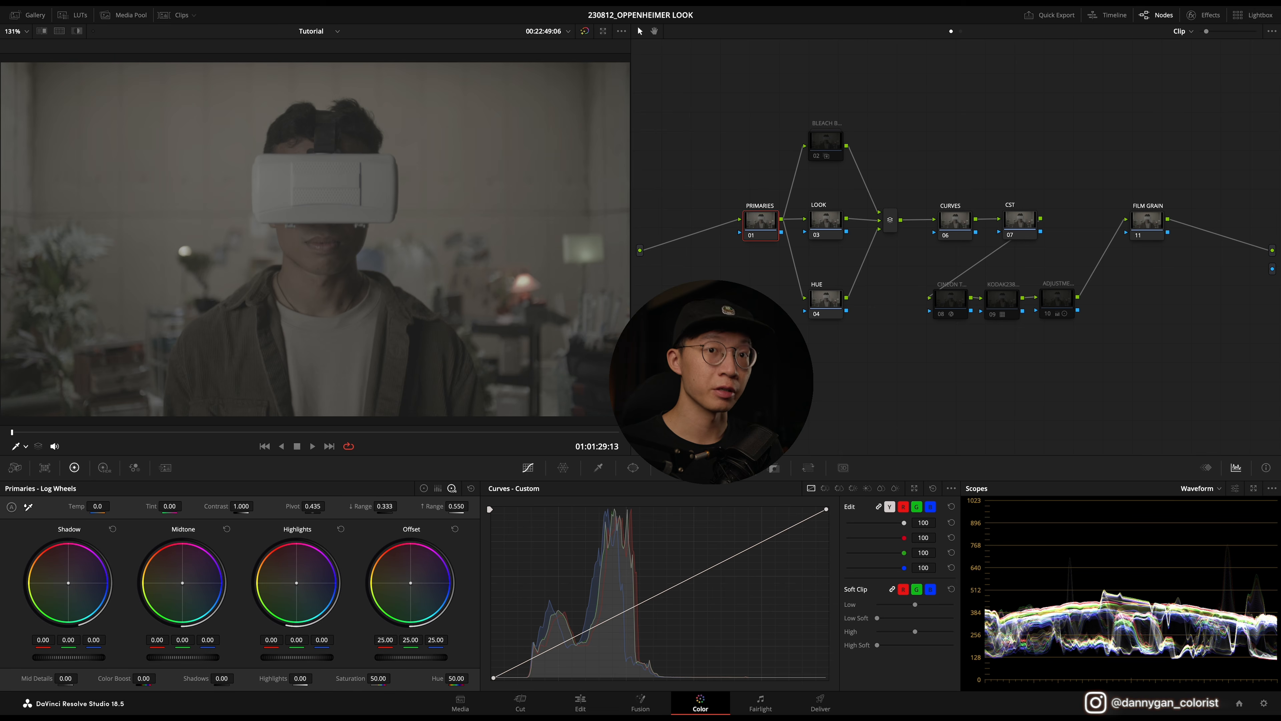
{"action": "left_click_drag", "start_coordinate": [728, 348], "coordinate": [1187, 72]}
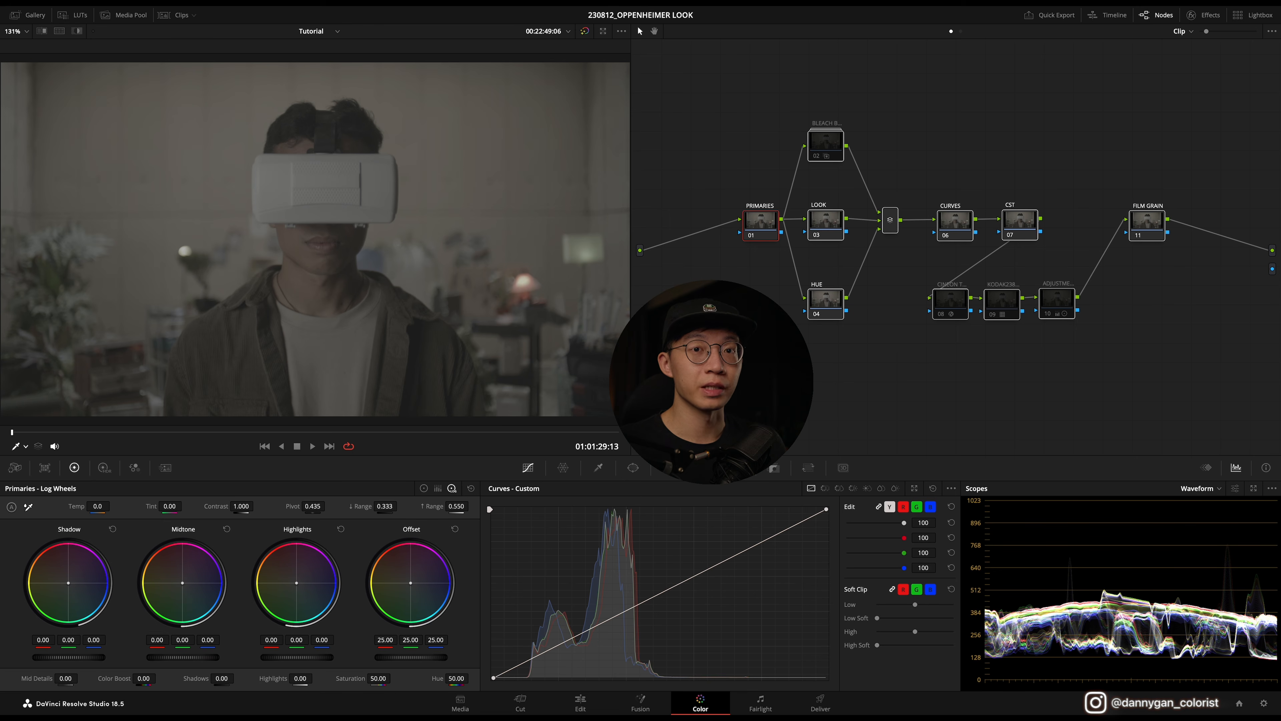
{"action": "left_click", "coordinate": [726, 374]}
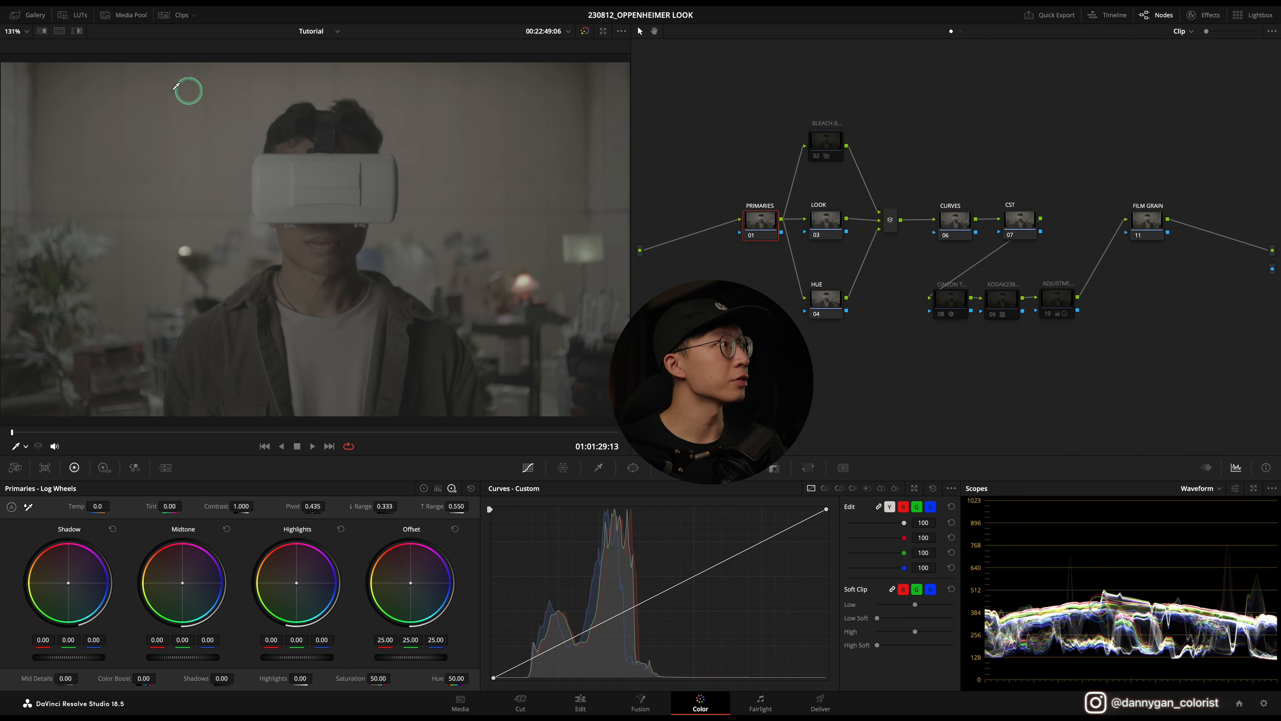
Step: Open the gallery and display the Oppenheimer reference still in split screen beside the clip in a wider viewer
{"action": "left_click", "coordinate": [36, 15]}
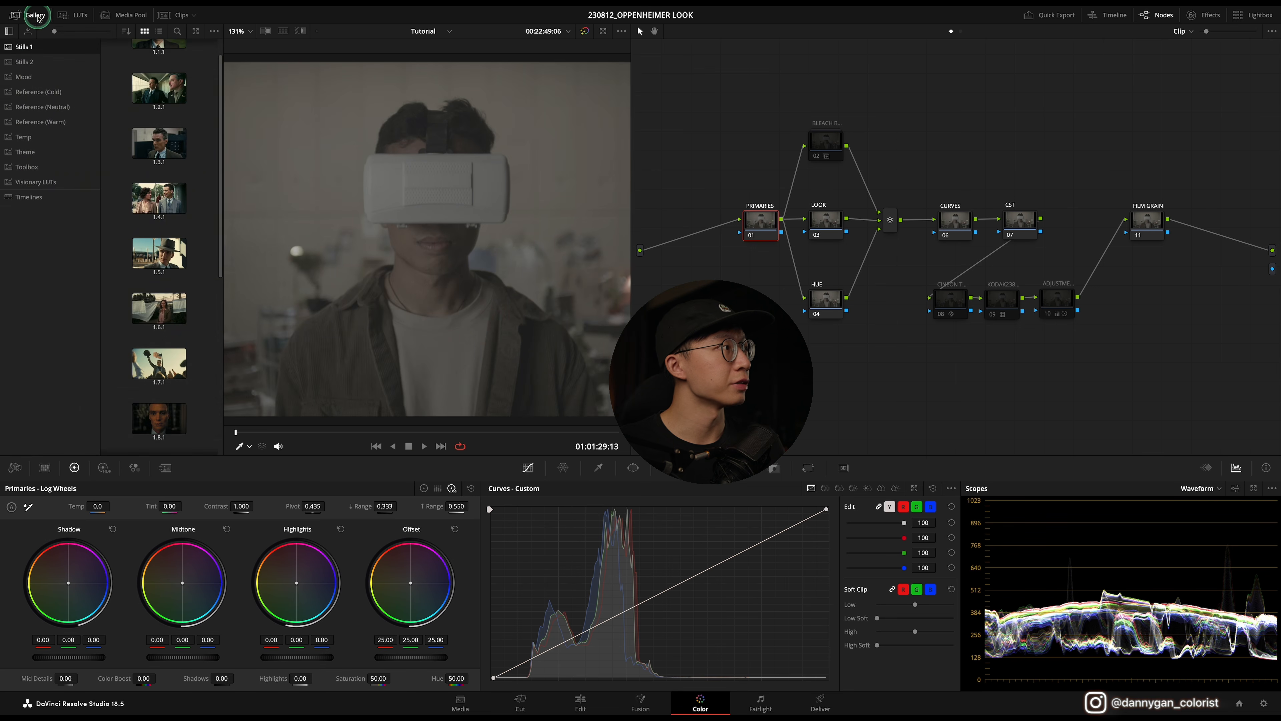
{"action": "left_click", "coordinate": [283, 33]}
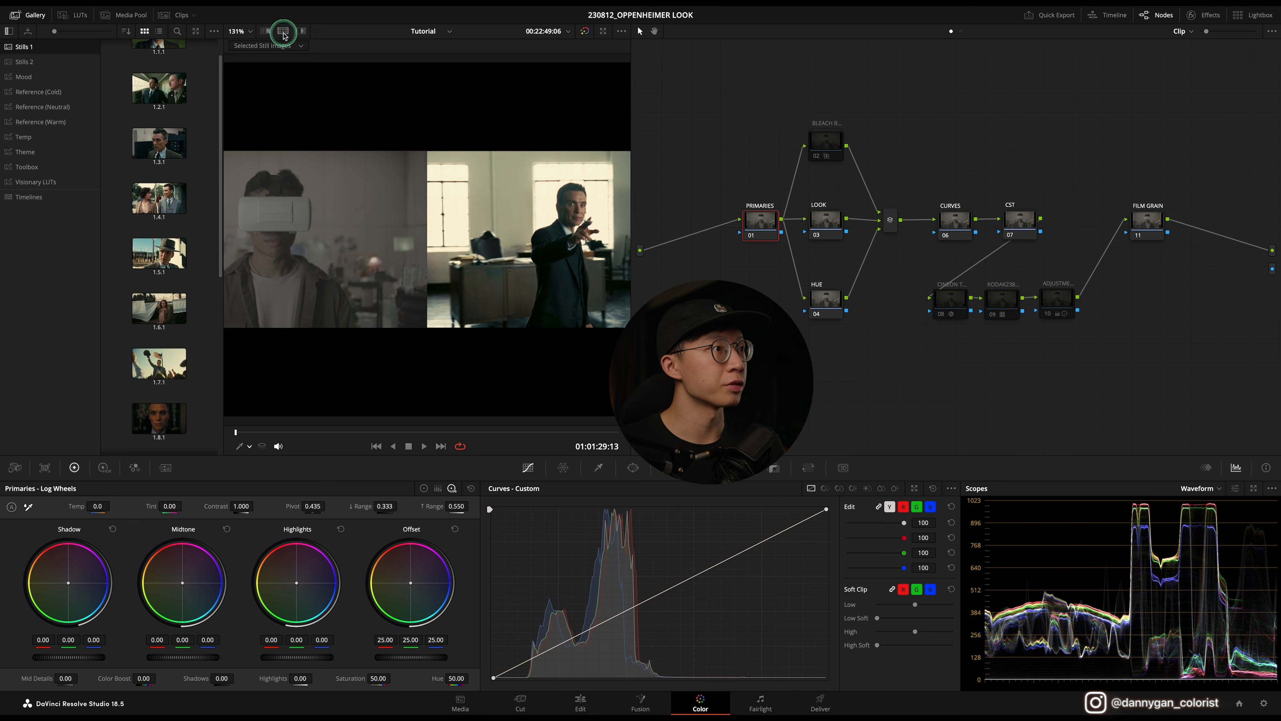
{"action": "left_click", "coordinate": [35, 15]}
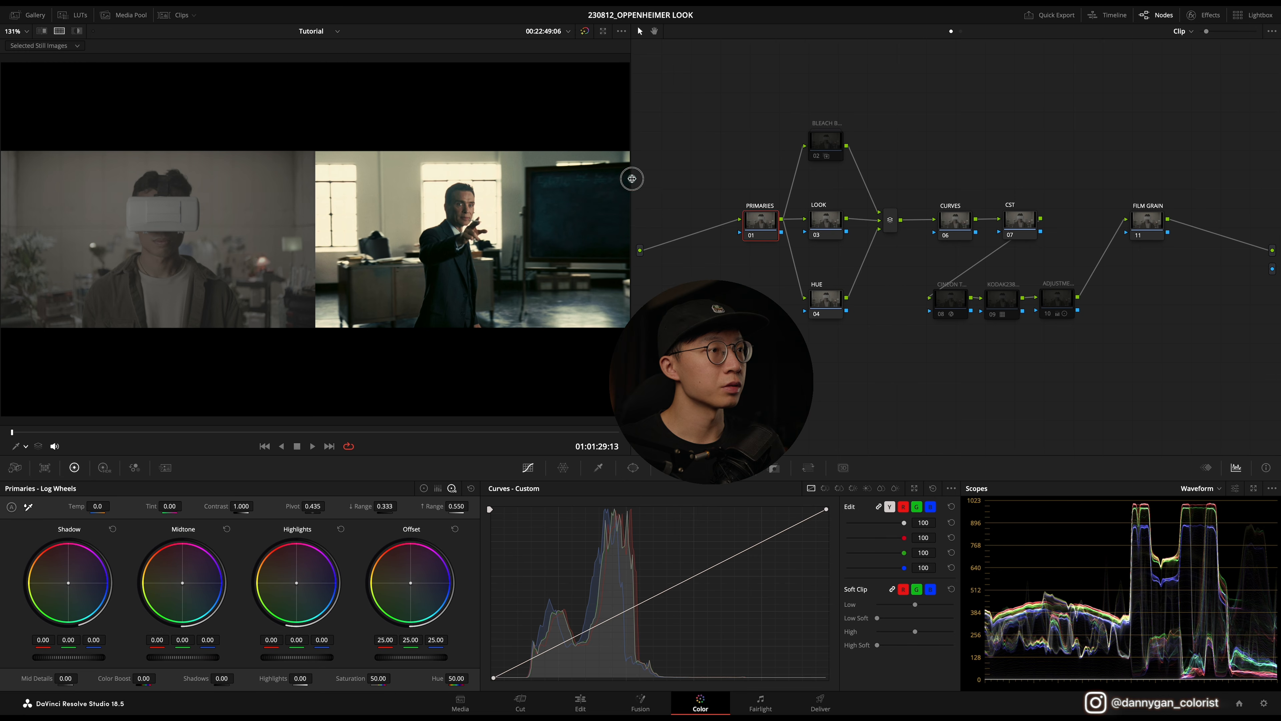
{"action": "left_click_drag", "start_coordinate": [633, 178], "coordinate": [681, 180]}
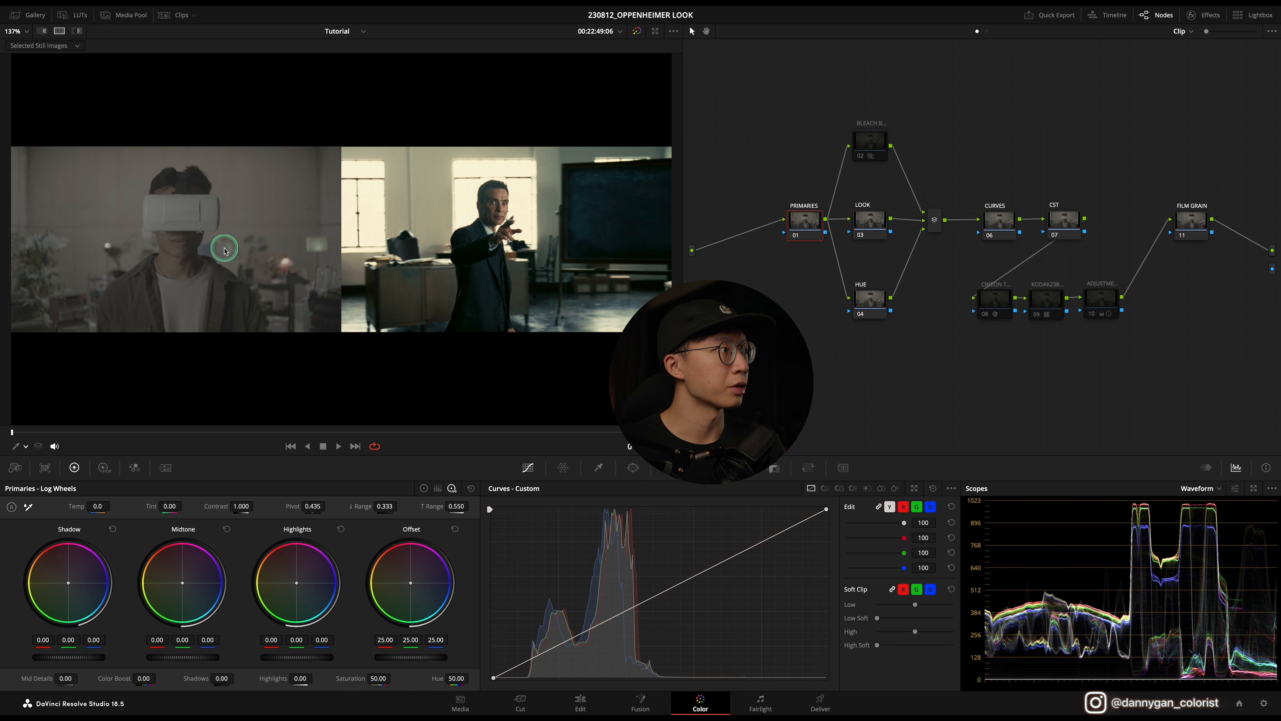
Step: Set the CST node's input color space to REDWideGamutRGB in its effect settings
{"action": "left_click_drag", "start_coordinate": [1164, 191], "coordinate": [784, 352]}
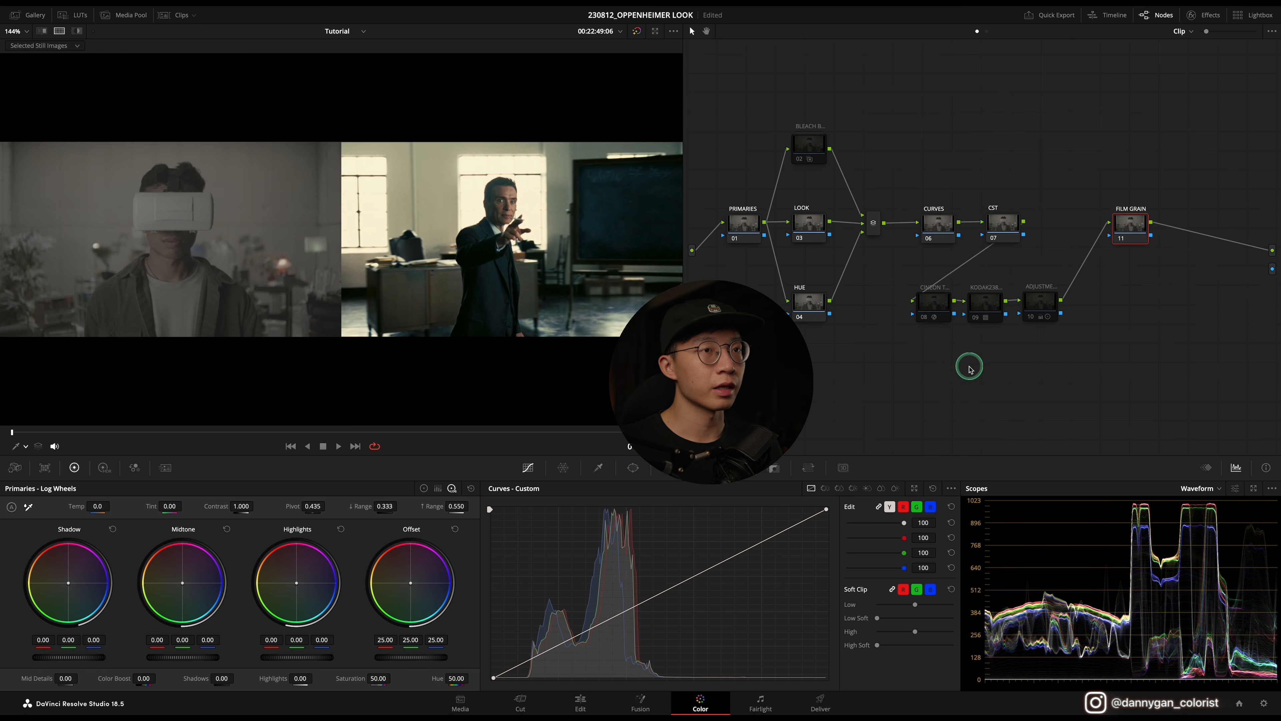
{"action": "left_click", "coordinate": [1004, 226]}
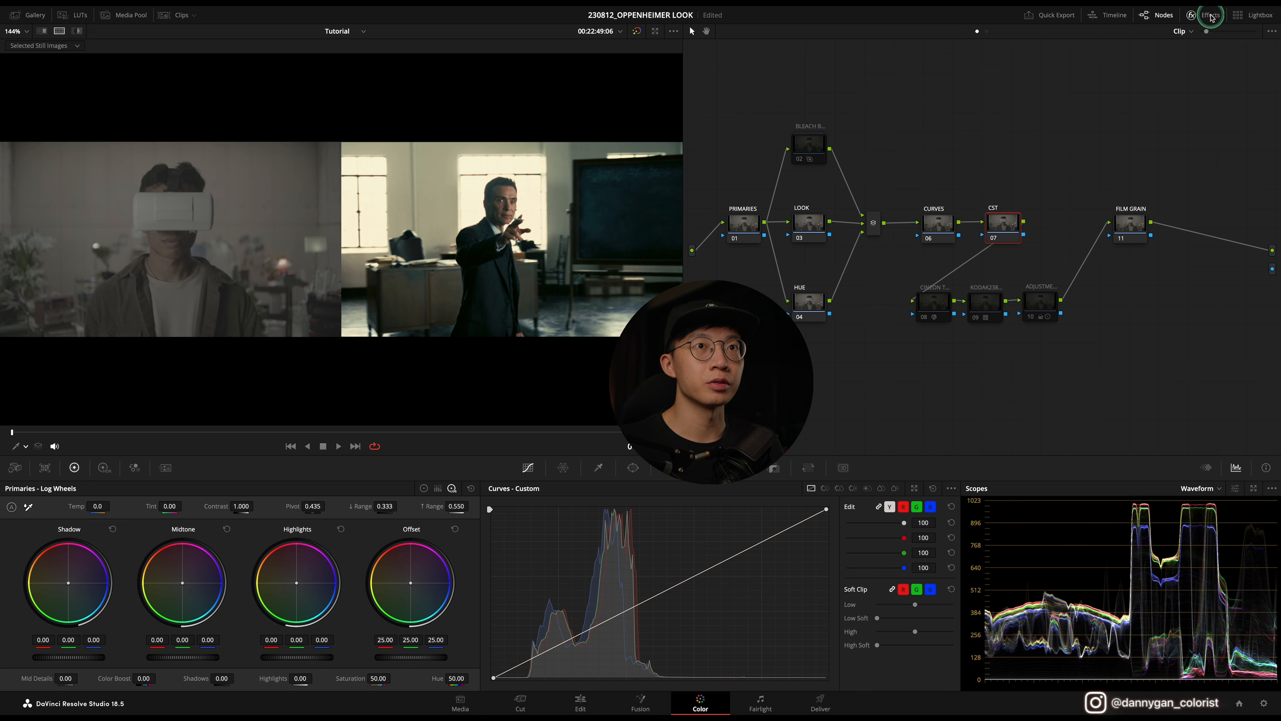
{"action": "left_click", "coordinate": [1211, 16]}
{"action": "left_click_drag", "start_coordinate": [1155, 278], "coordinate": [974, 226]}
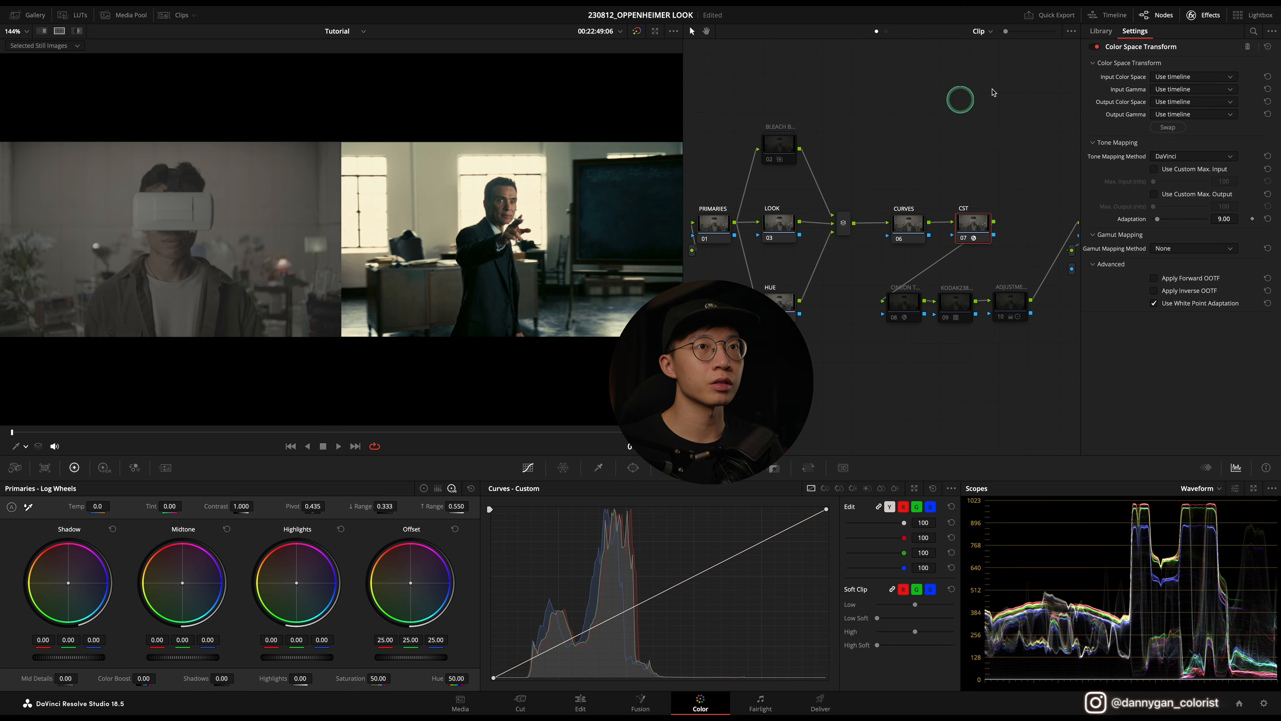
{"action": "left_click", "coordinate": [1169, 77]}
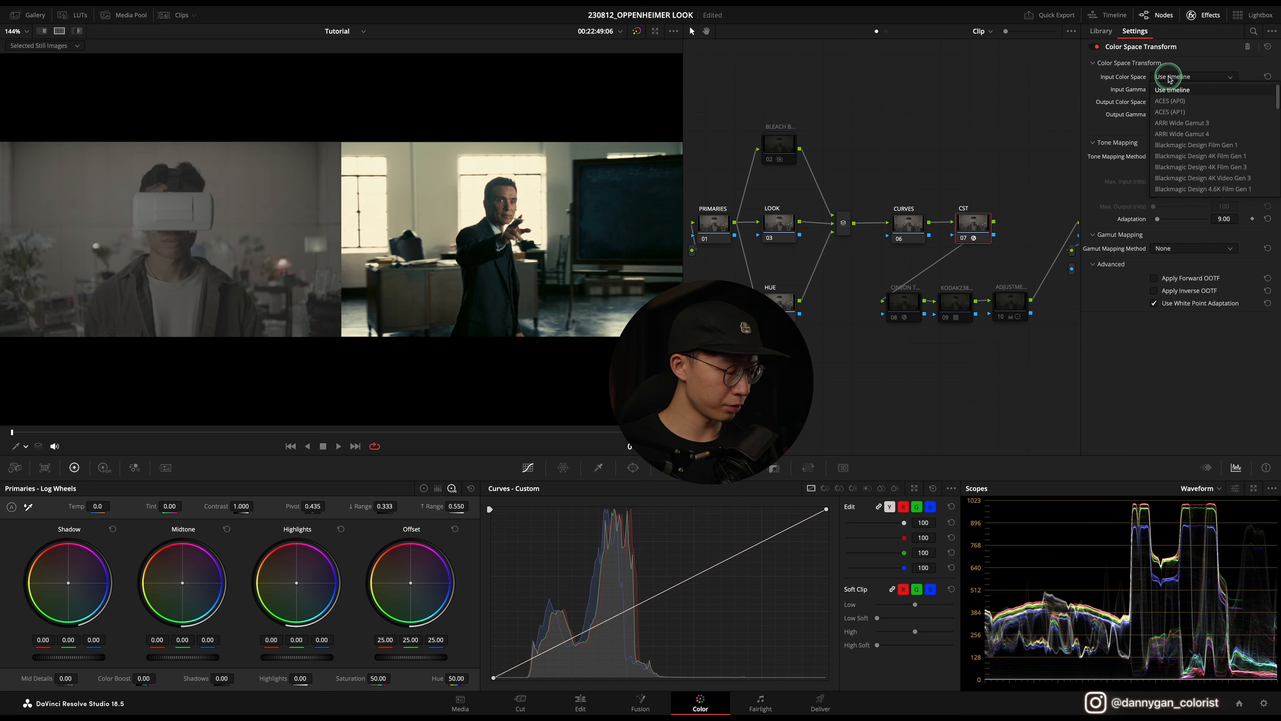
{"action": "scroll", "coordinate": [1182, 161], "scroll_direction": "down", "scroll_amount": 10}
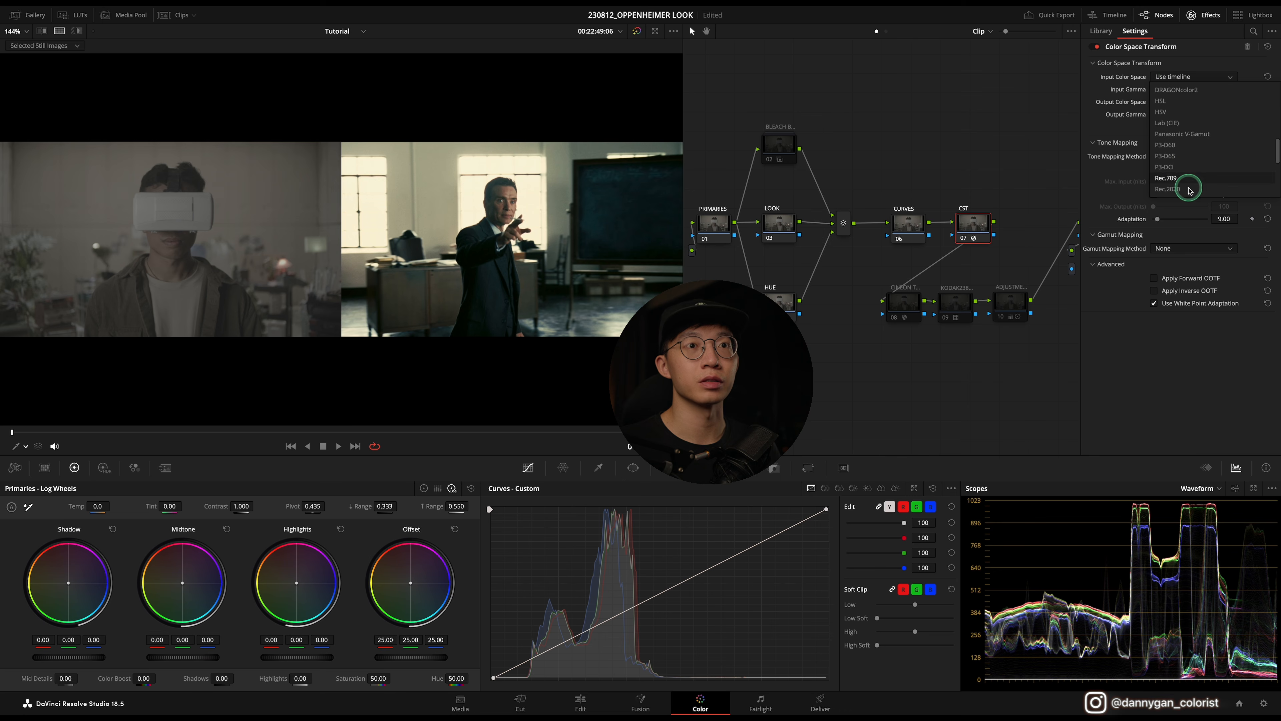
{"action": "scroll", "coordinate": [1186, 186], "scroll_direction": "down", "scroll_amount": 5}
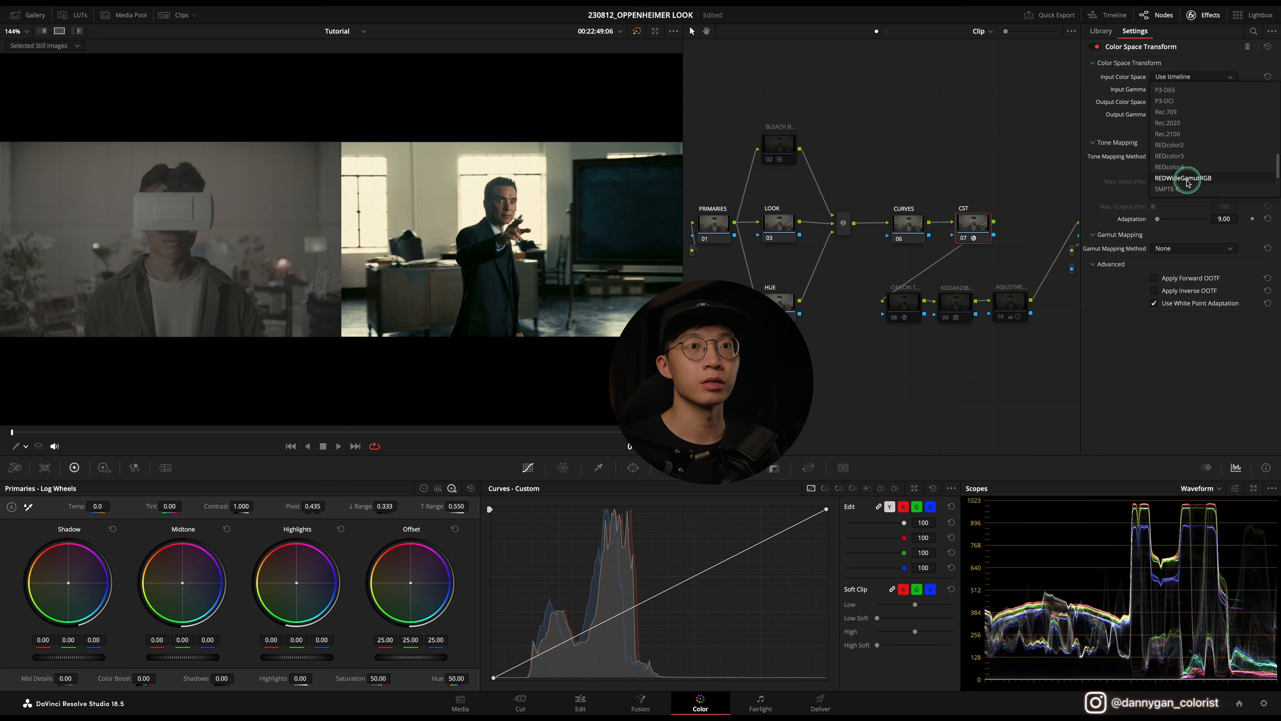
{"action": "left_click", "coordinate": [1172, 179]}
Step: Set the CST node's input gamma to RED Log3G10
{"action": "left_click", "coordinate": [1181, 89]}
{"action": "scroll", "coordinate": [1190, 182], "scroll_direction": "down", "scroll_amount": 5}
{"action": "scroll", "coordinate": [1194, 189], "scroll_direction": "down", "scroll_amount": 5}
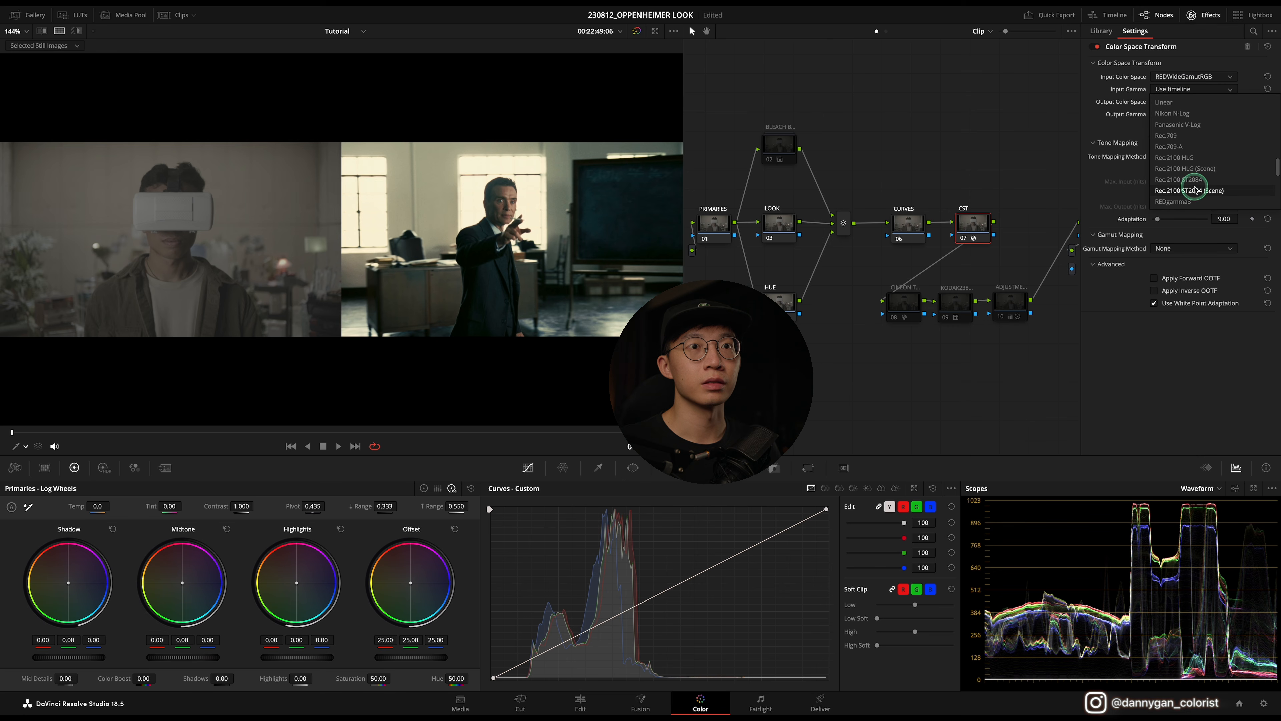
{"action": "left_click", "coordinate": [1190, 201]}
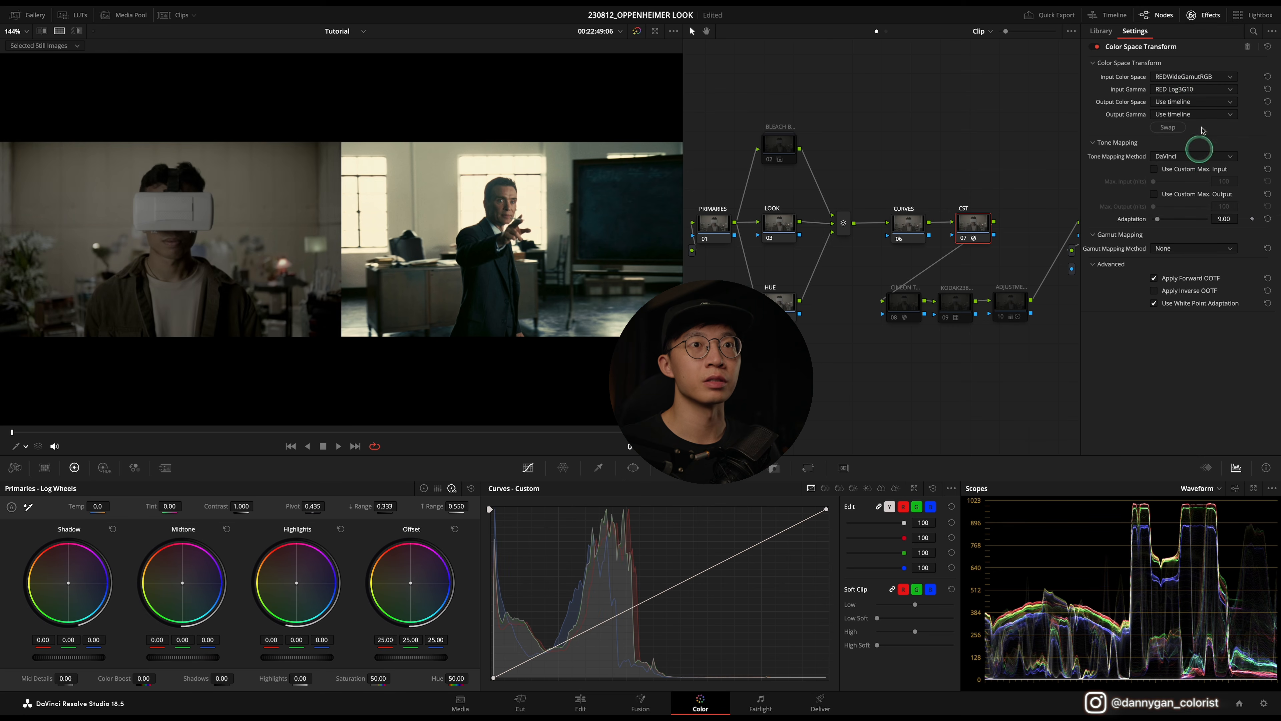
Step: Set the CST node's output color space to Rec.709 and output gamma to Gamma 2.4
{"action": "left_click", "coordinate": [1178, 103]}
{"action": "key", "text": "r"}
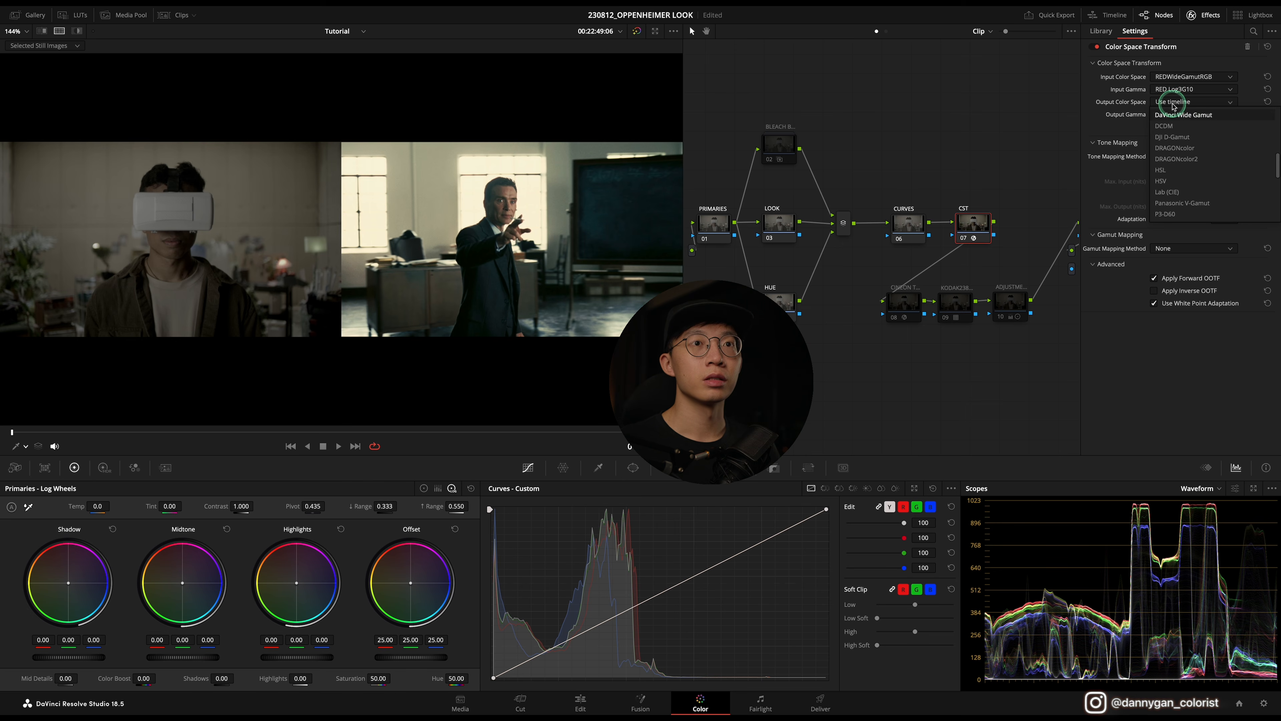
{"action": "left_click", "coordinate": [1181, 214]}
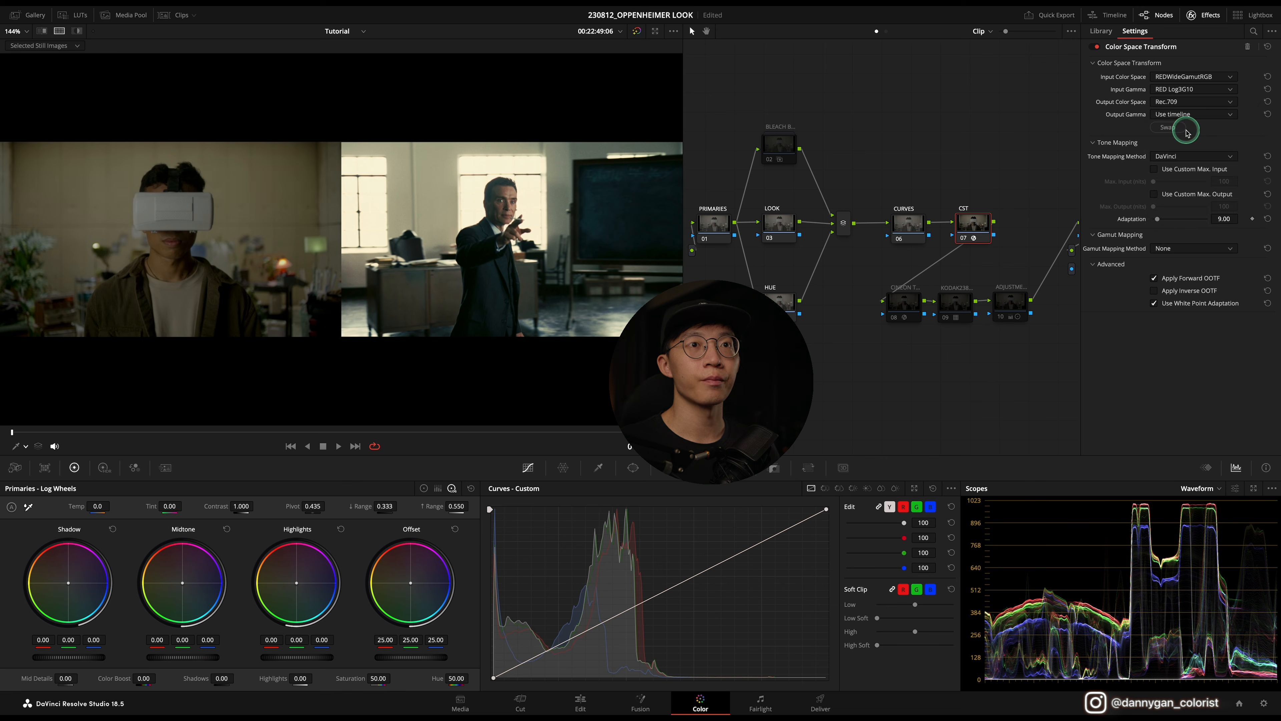
{"action": "left_click", "coordinate": [1190, 114]}
{"action": "key", "text": "g"}
{"action": "left_click", "coordinate": [1189, 217]}
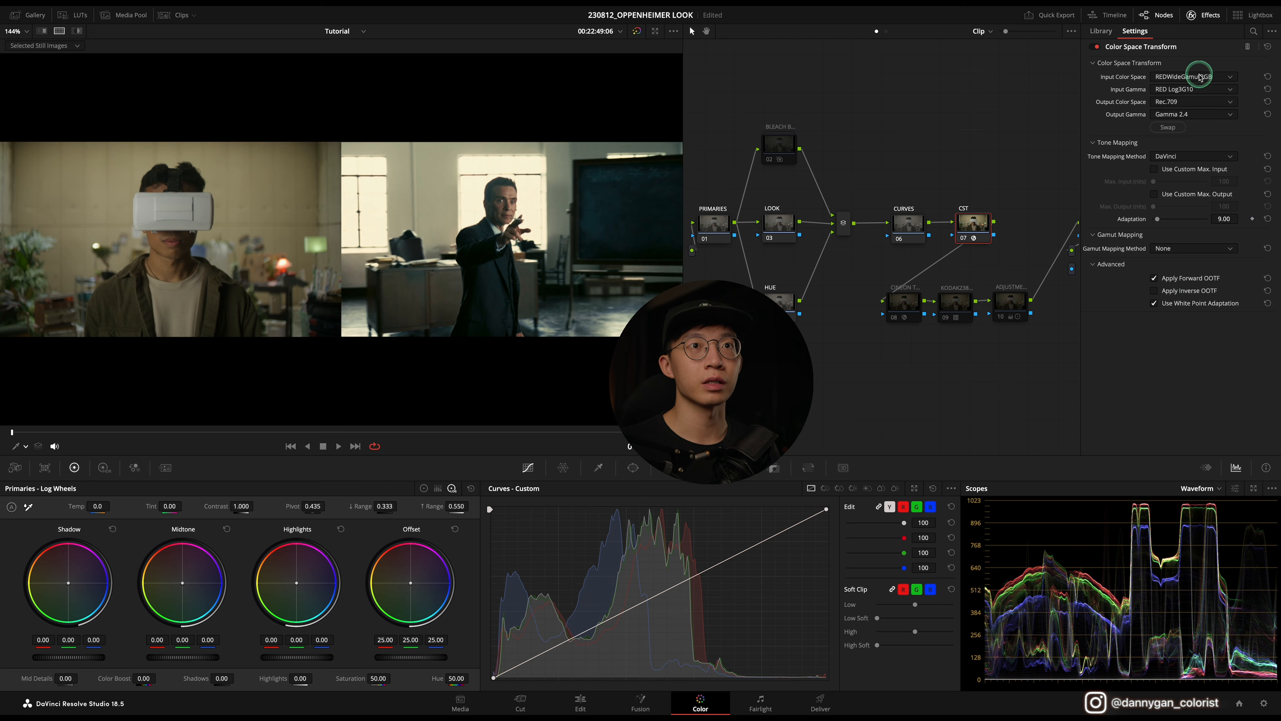
{"action": "left_click", "coordinate": [1204, 17]}
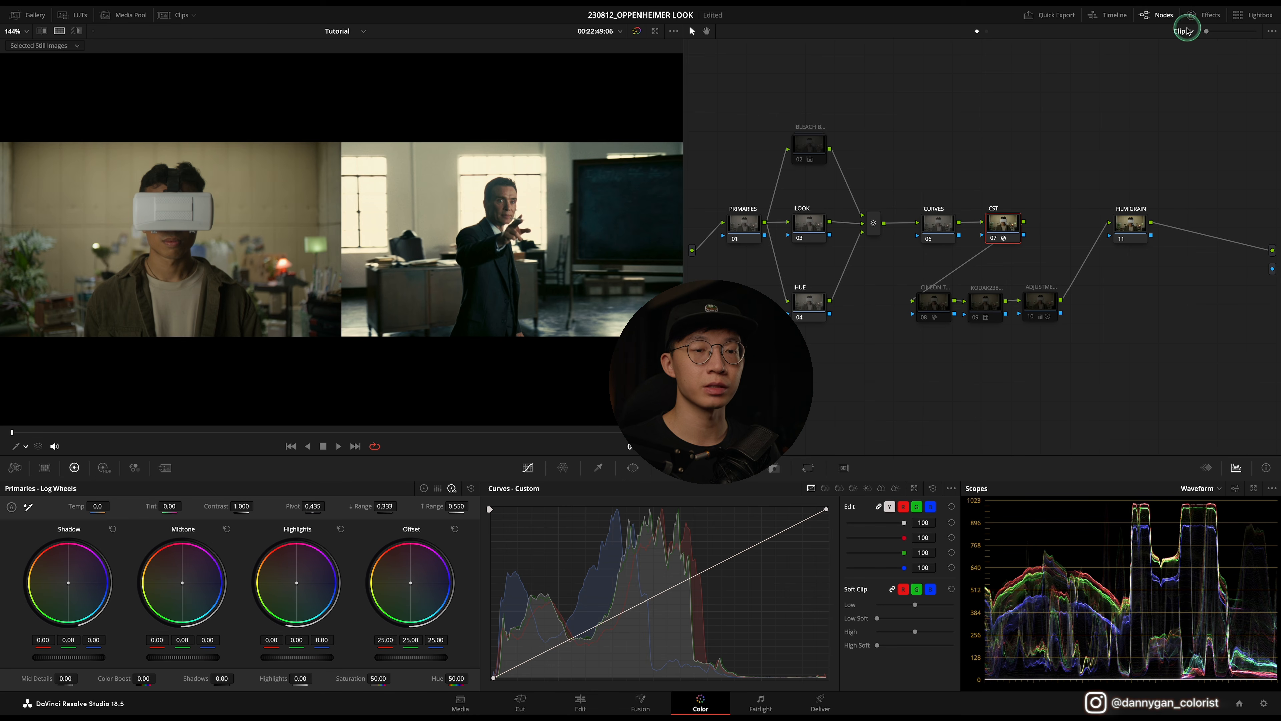
Step: Check the project's color management settings without changing them
{"action": "left_click", "coordinate": [1265, 703]}
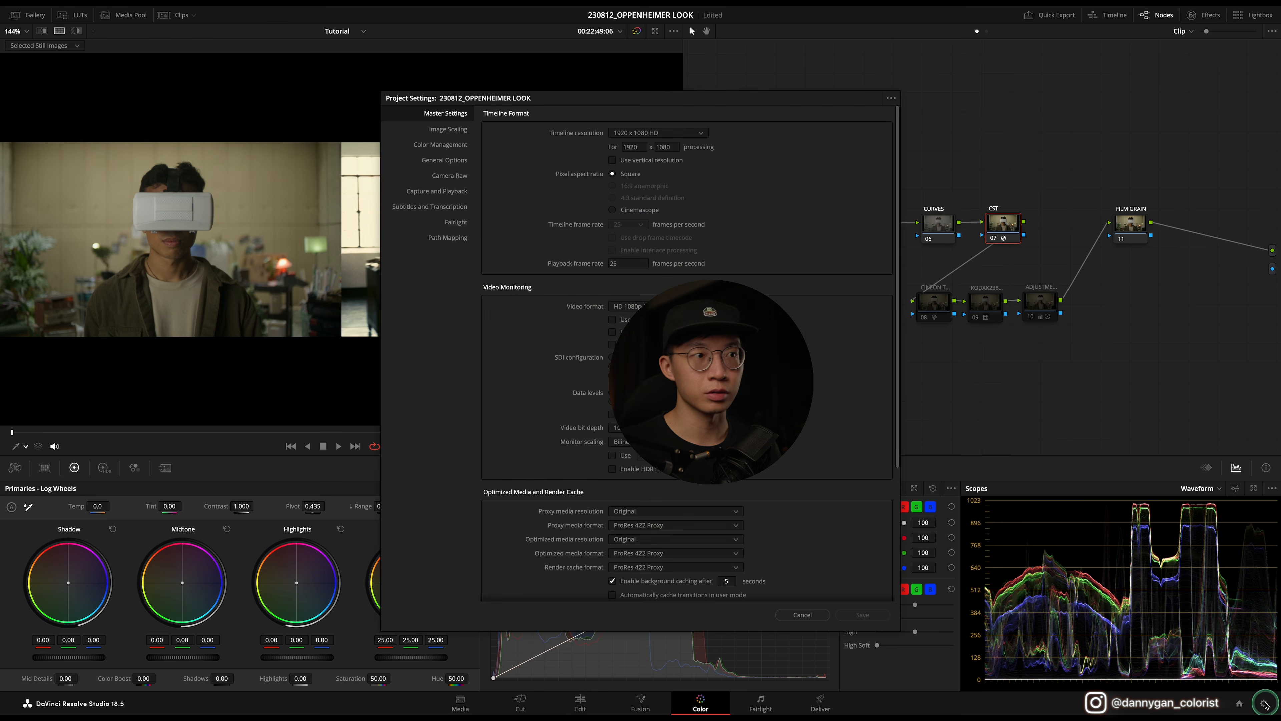
{"action": "left_click", "coordinate": [450, 147]}
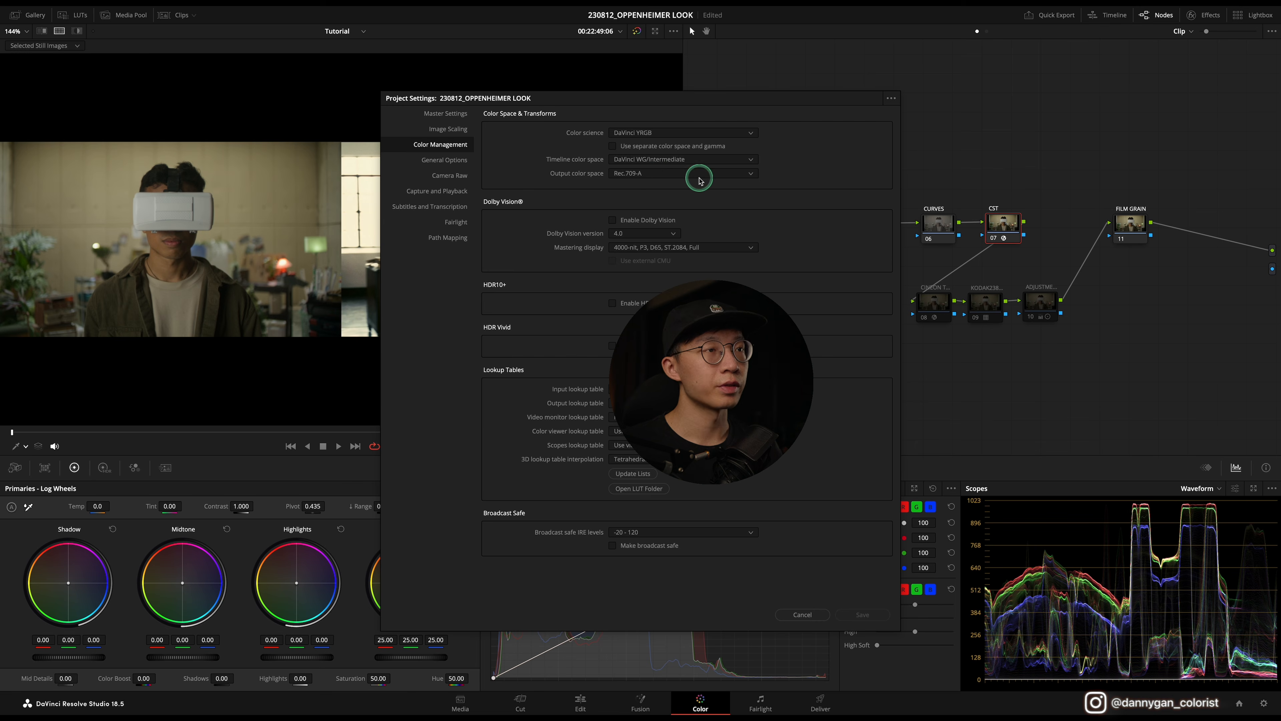
{"action": "left_click", "coordinate": [802, 614]}
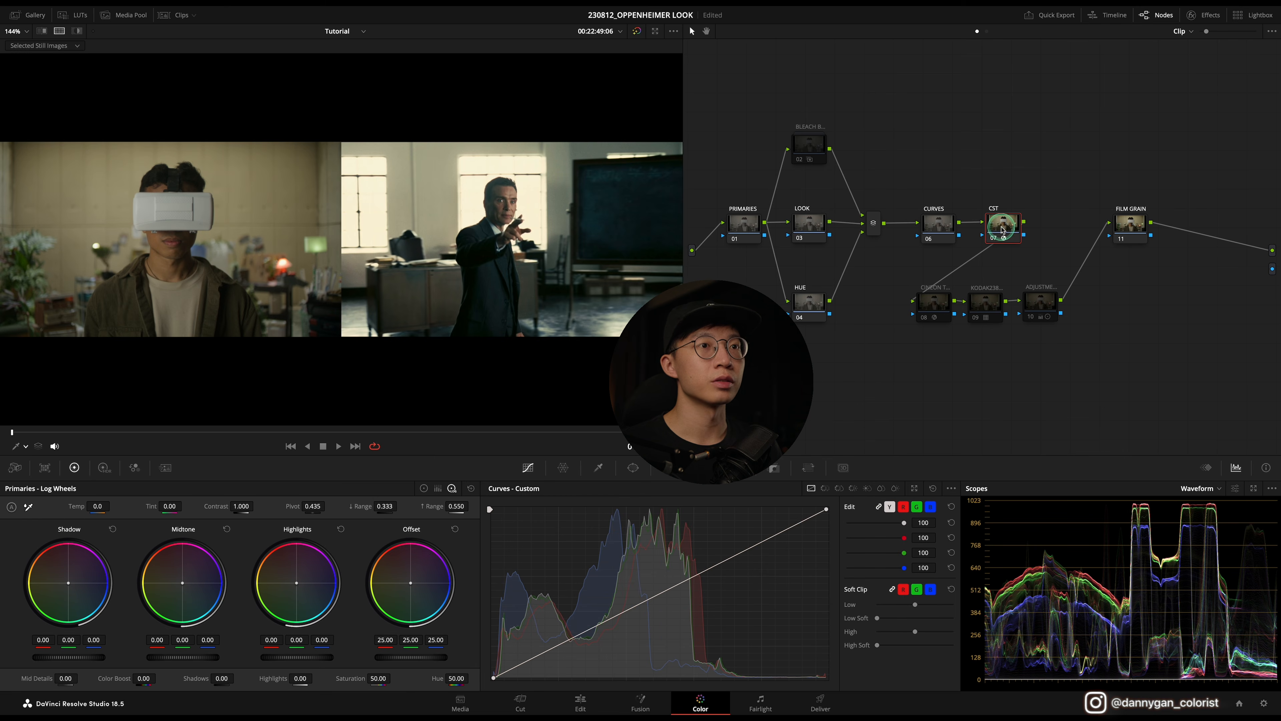
Step: Toggle the CST node off and back on to compare, and save the project
{"action": "left_click", "coordinate": [992, 239]}
{"action": "left_click", "coordinate": [992, 238]}
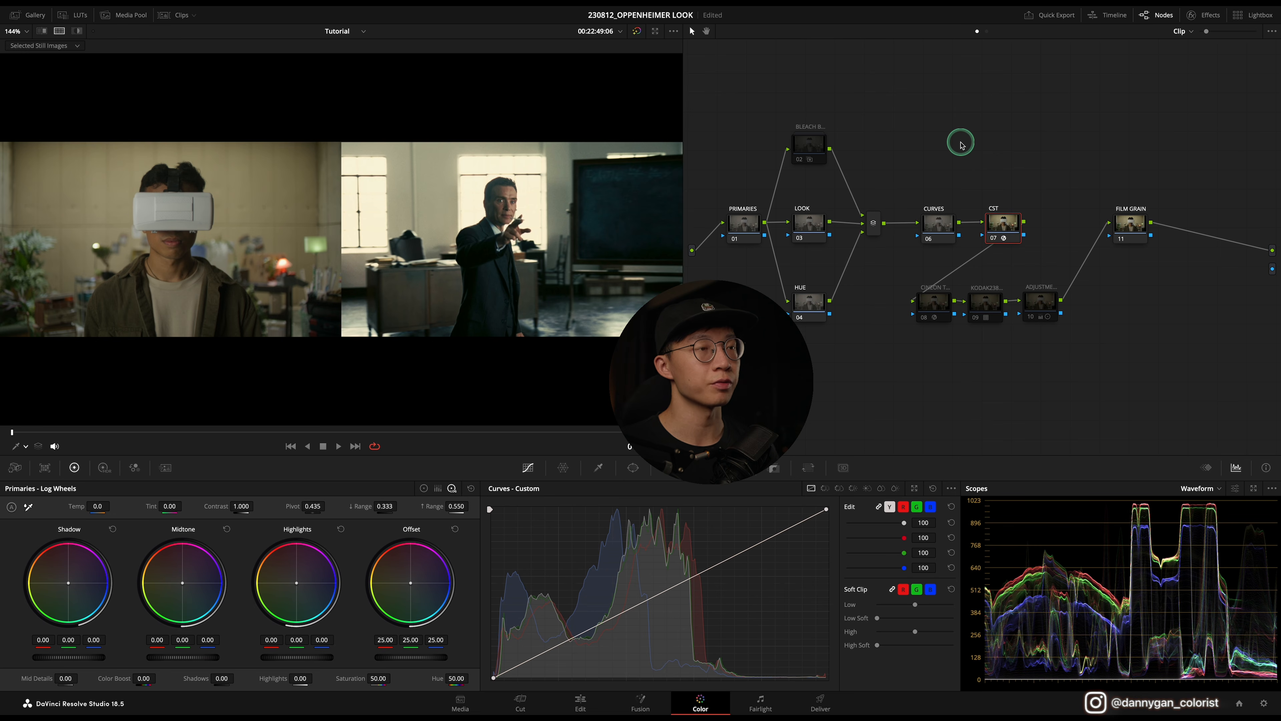
{"action": "key", "text": "super+s"}
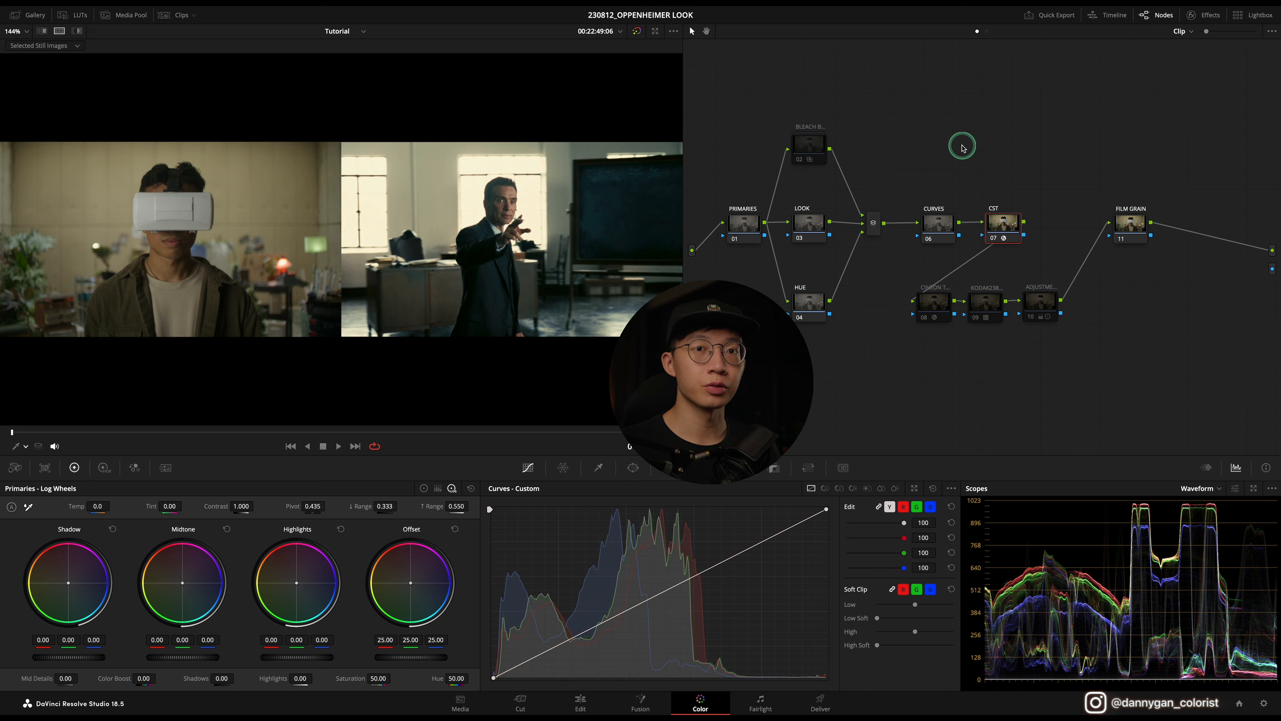
Step: Switch the Primaries node to color wheels and set its temperature to -200
{"action": "left_click", "coordinate": [747, 231]}
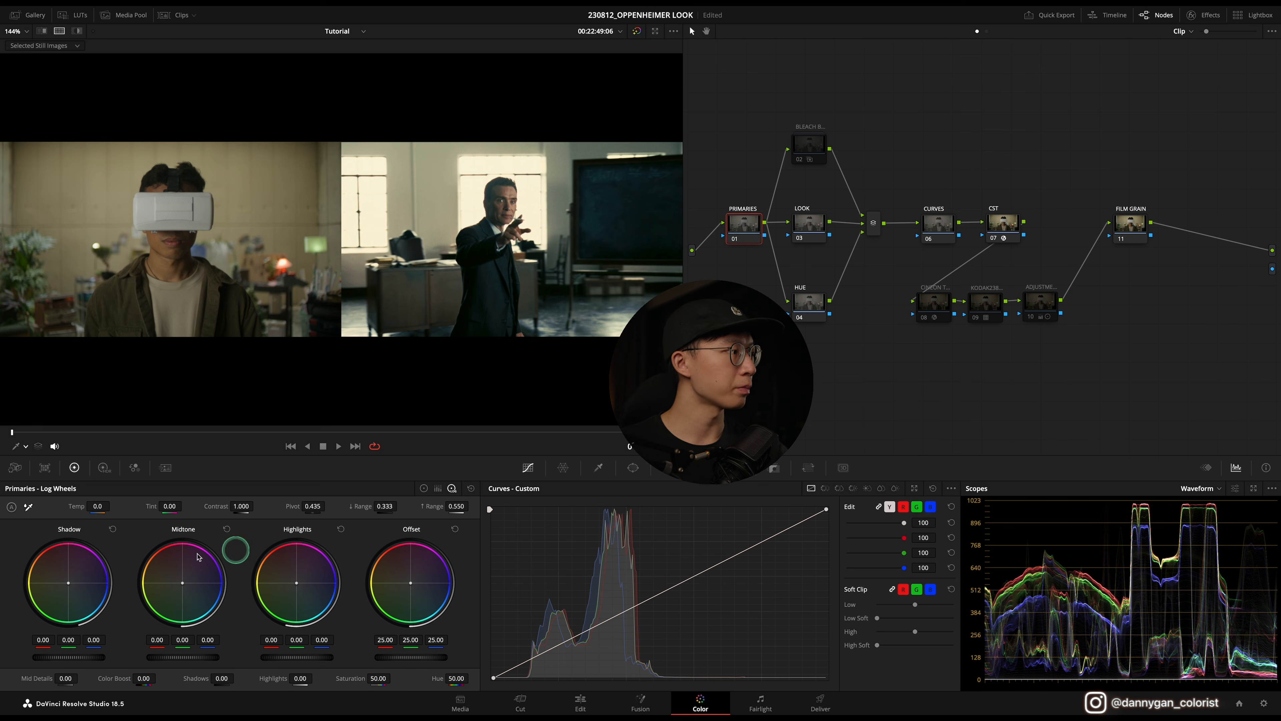
{"action": "left_click", "coordinate": [423, 488]}
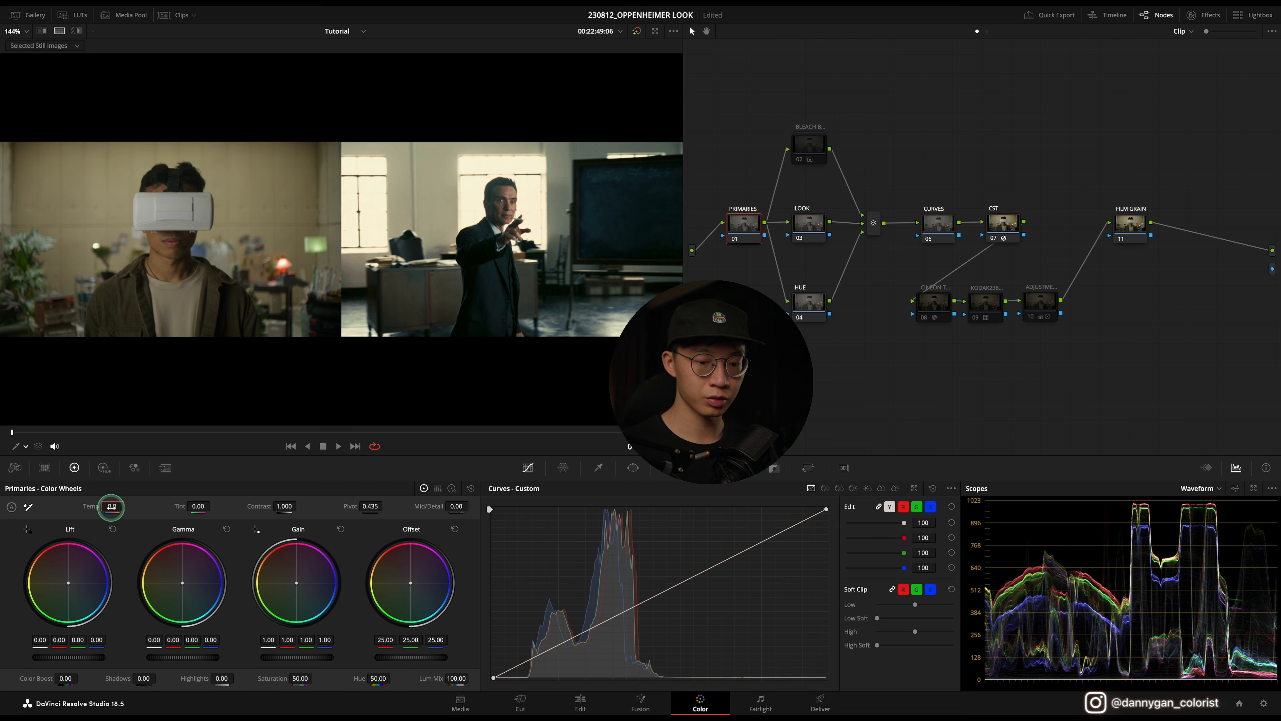
{"action": "key", "text": "Return"}
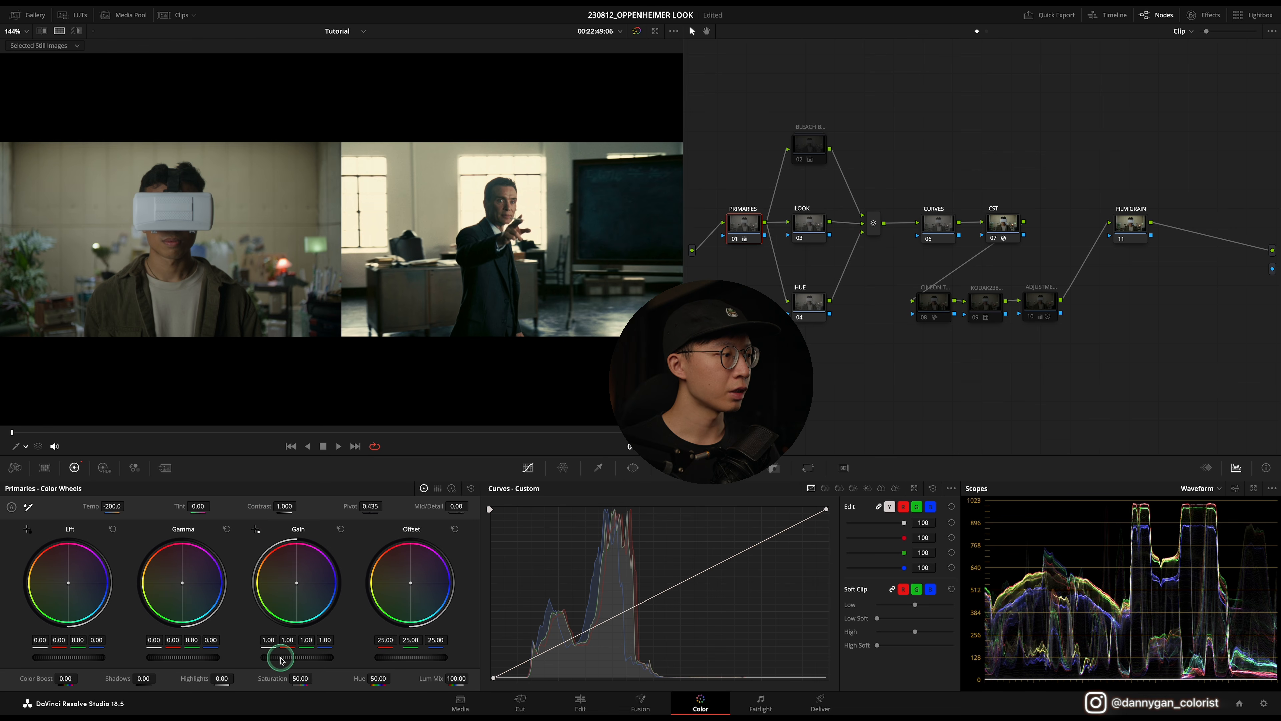
Step: Raise the Primaries gain to 1.13 and lower the lift to -0.01, and save the project
{"action": "left_click_drag", "start_coordinate": [280, 657], "coordinate": [318, 656]}
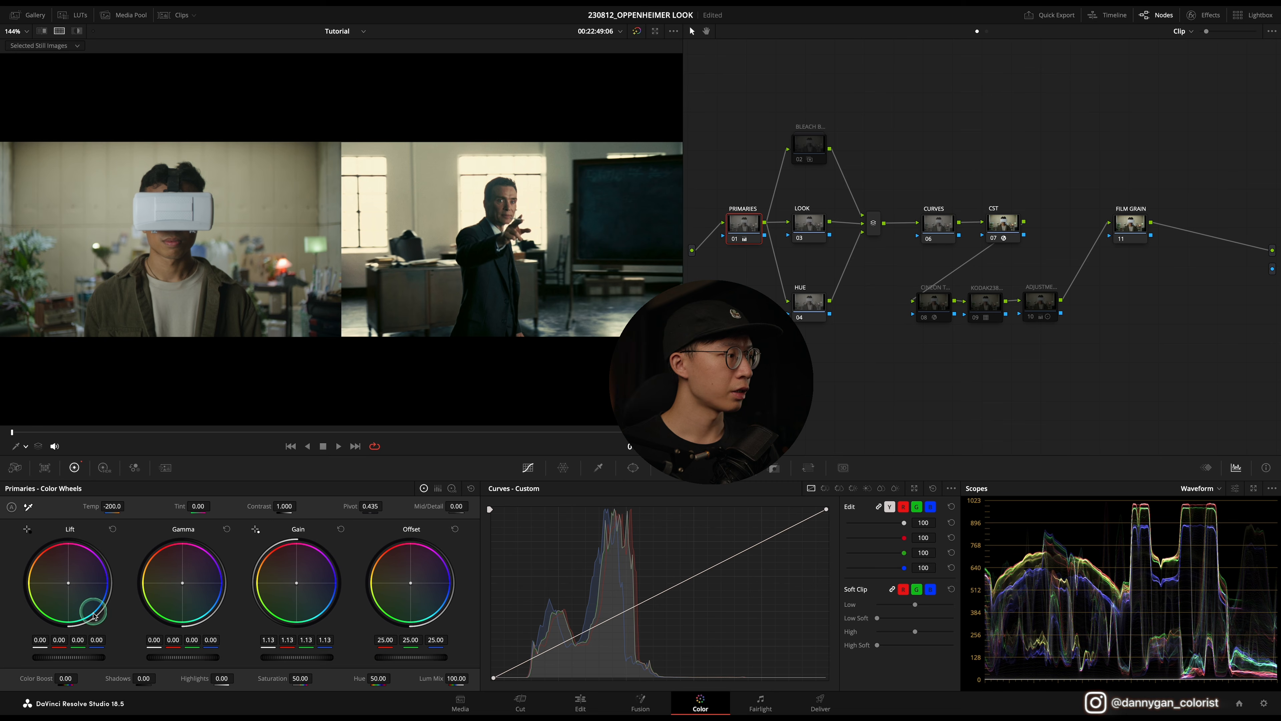
{"action": "left_click_drag", "start_coordinate": [95, 659], "coordinate": [46, 662]}
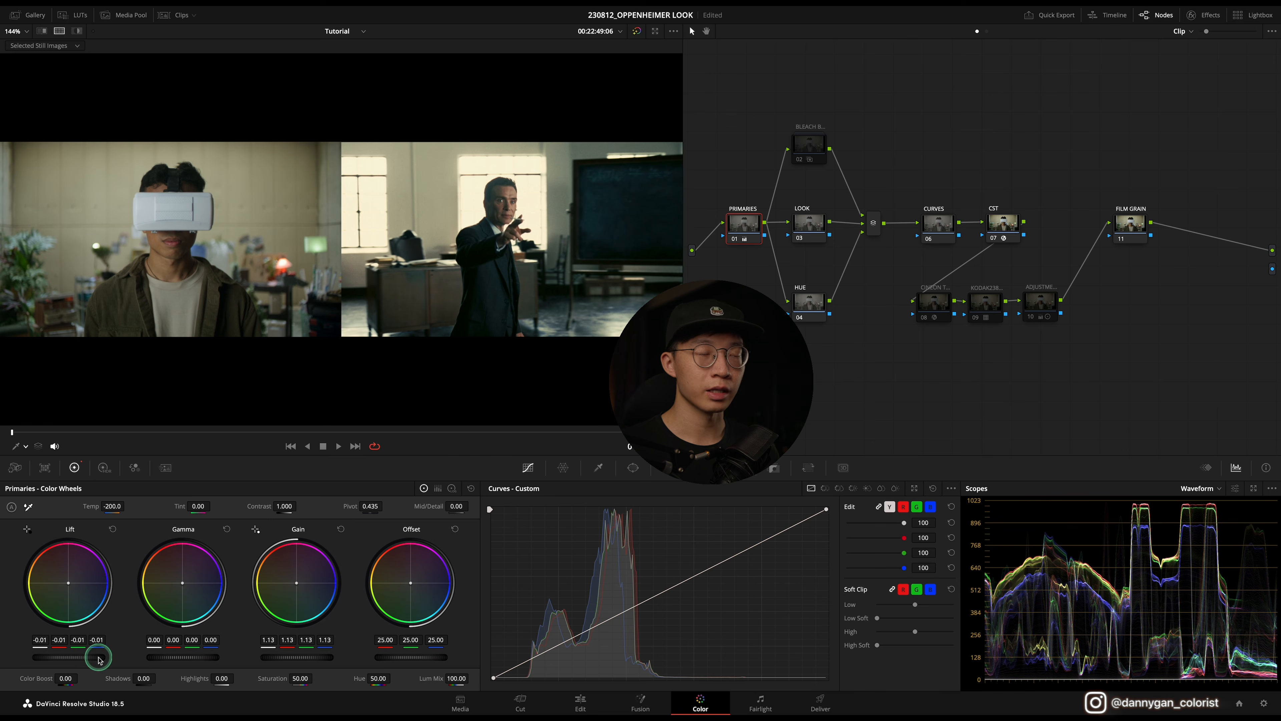
{"action": "key", "text": "ctrl+s"}
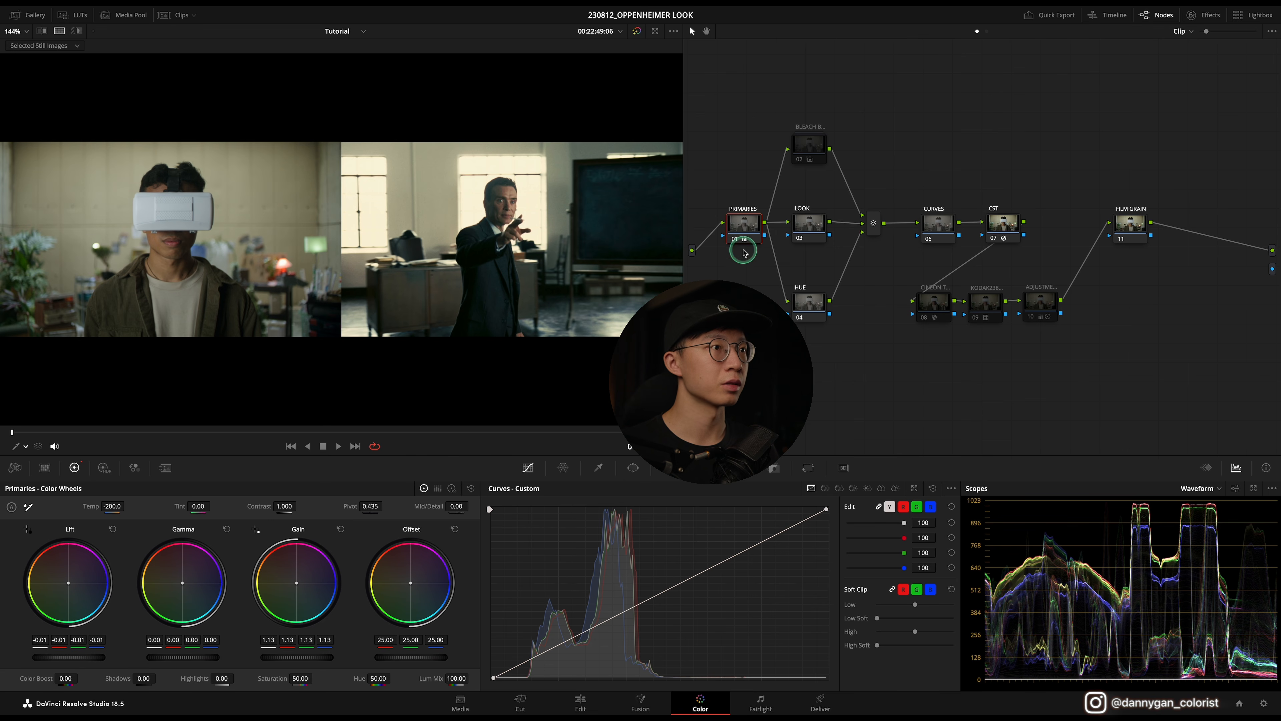
Step: Toggle the Primaries node off and back on to compare the grade
{"action": "left_click", "coordinate": [735, 239]}
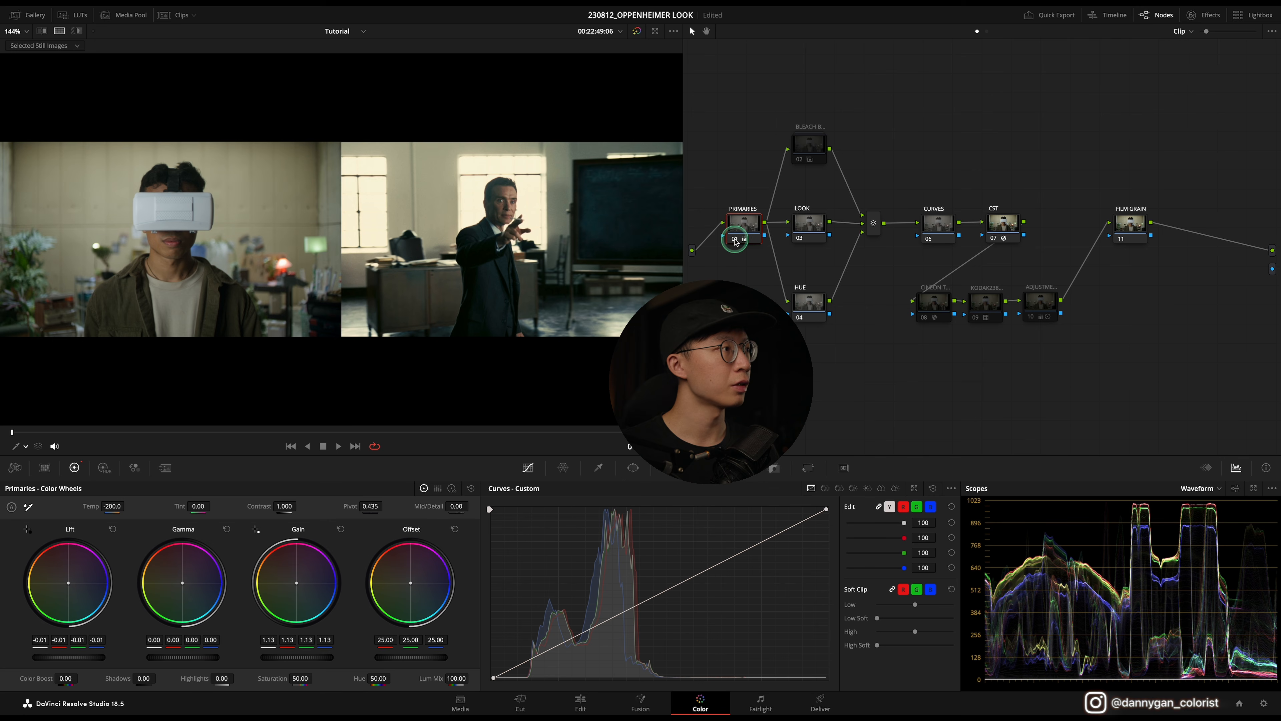
{"action": "left_click", "coordinate": [734, 238]}
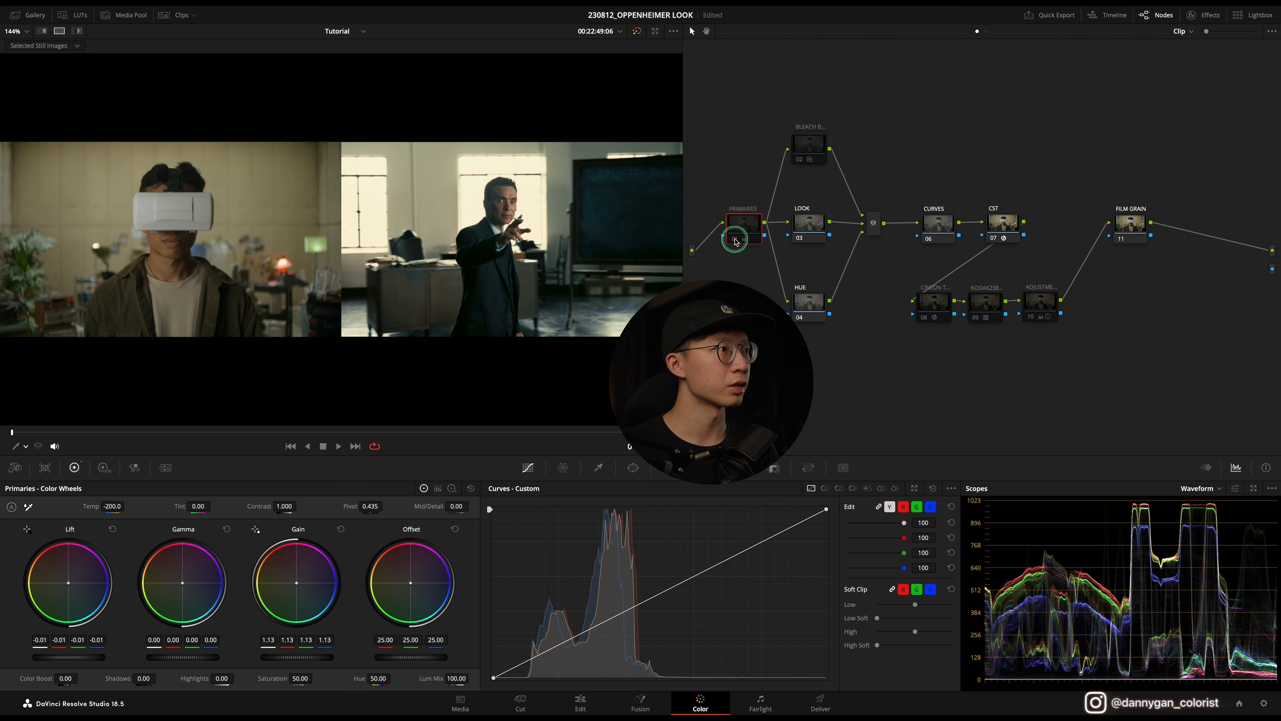
{"action": "left_click", "coordinate": [735, 240]}
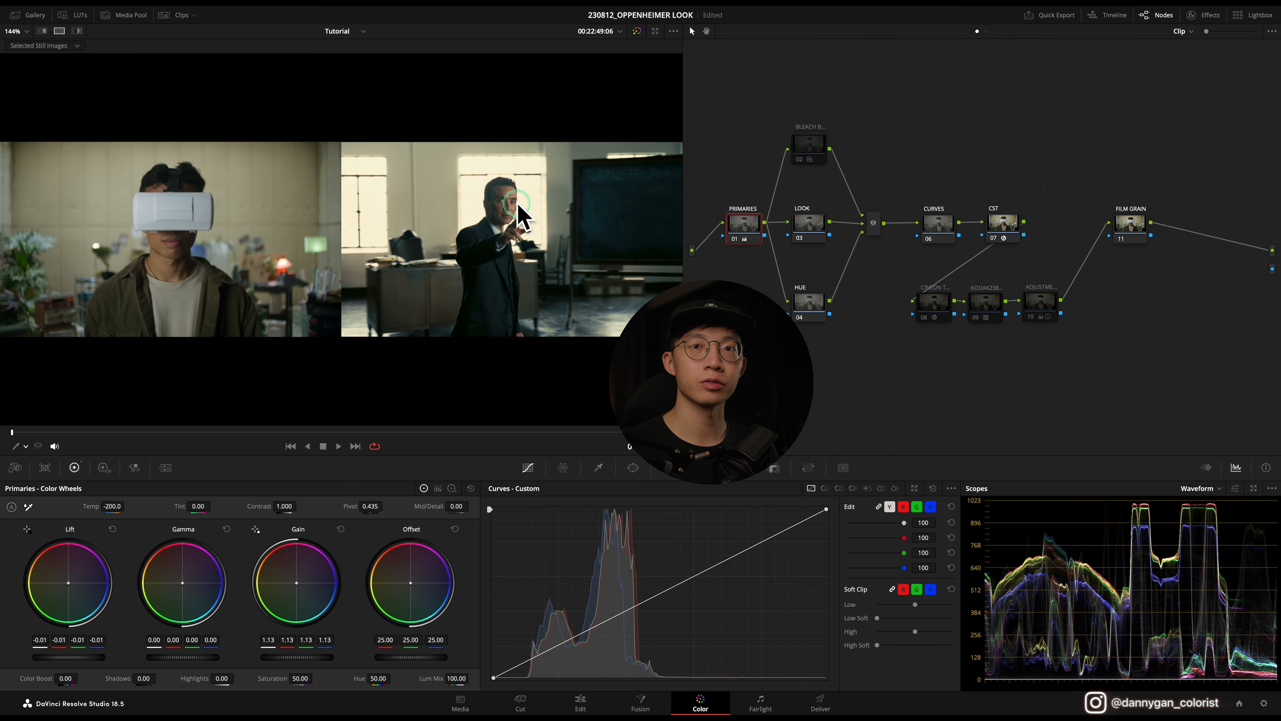
Step: Select the Bleach Bypass node and enable it
{"action": "left_click", "coordinate": [799, 161]}
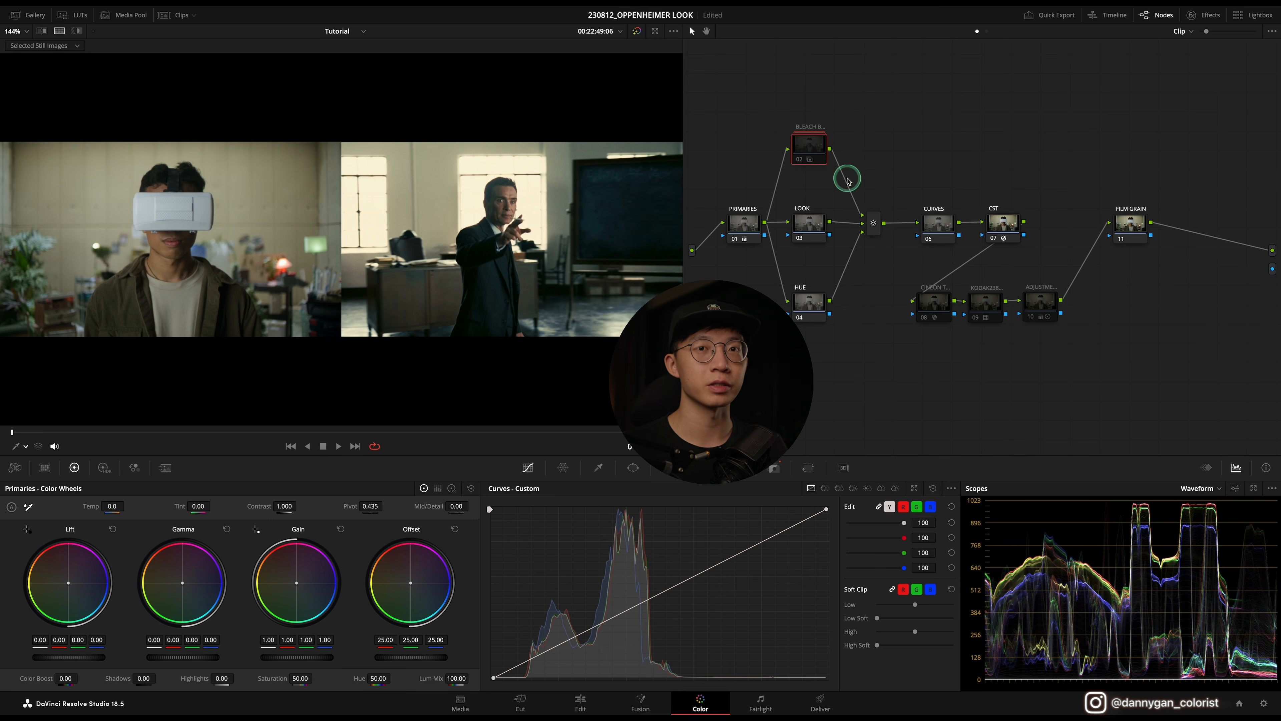
{"action": "left_click", "coordinate": [799, 161]}
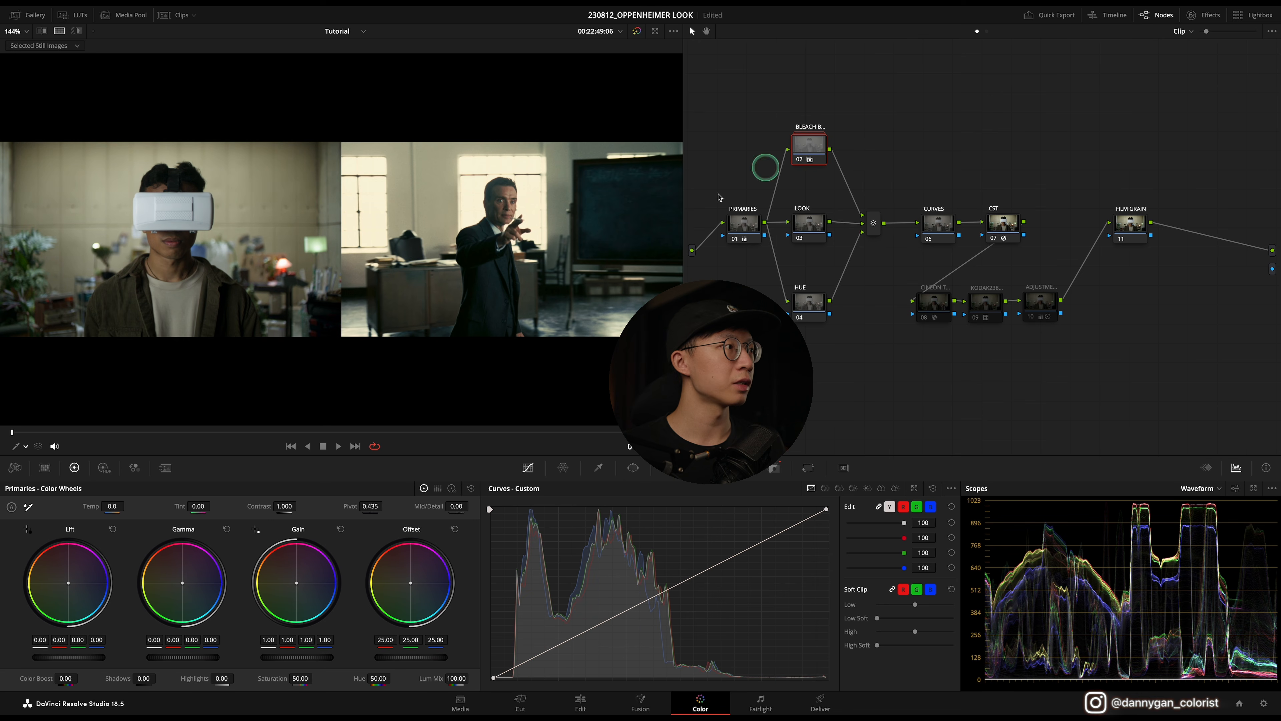
{"action": "left_click", "coordinate": [376, 196]}
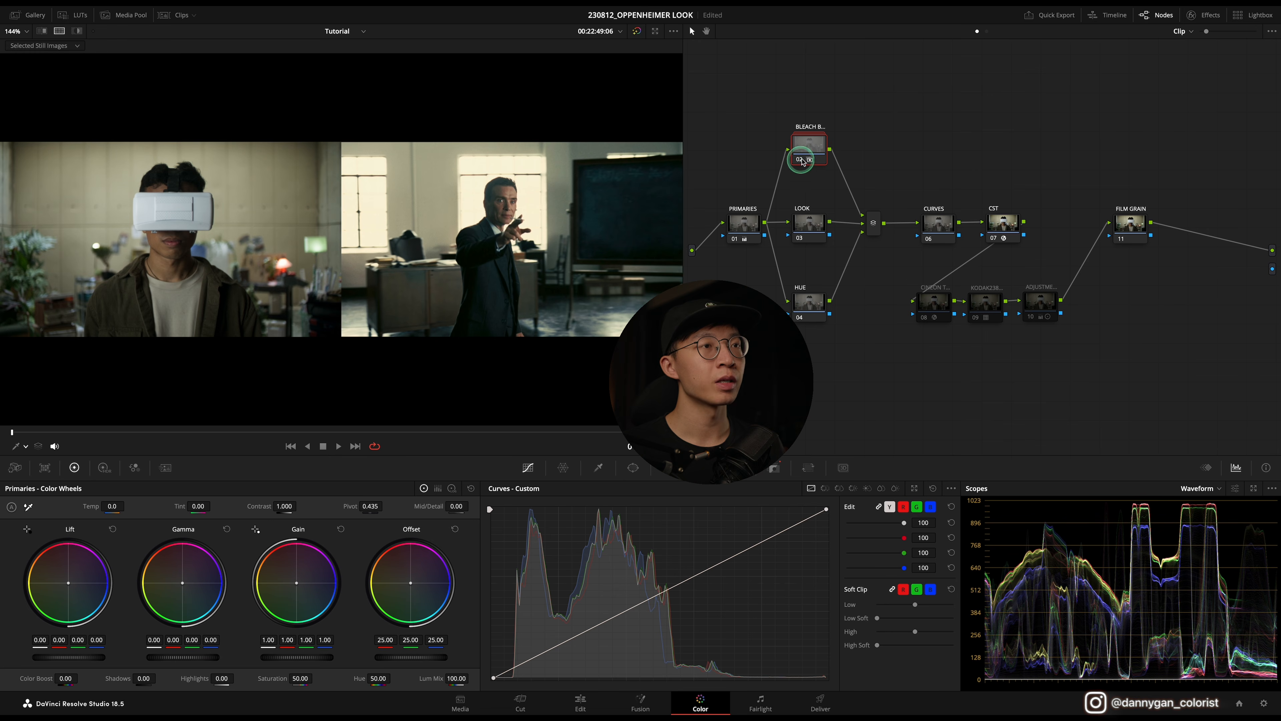
Step: Open the Bleach Bypass compound node and inspect its Desat node and the mixer's composite mode, then return to the main graph
{"action": "right_click", "coordinate": [807, 147]}
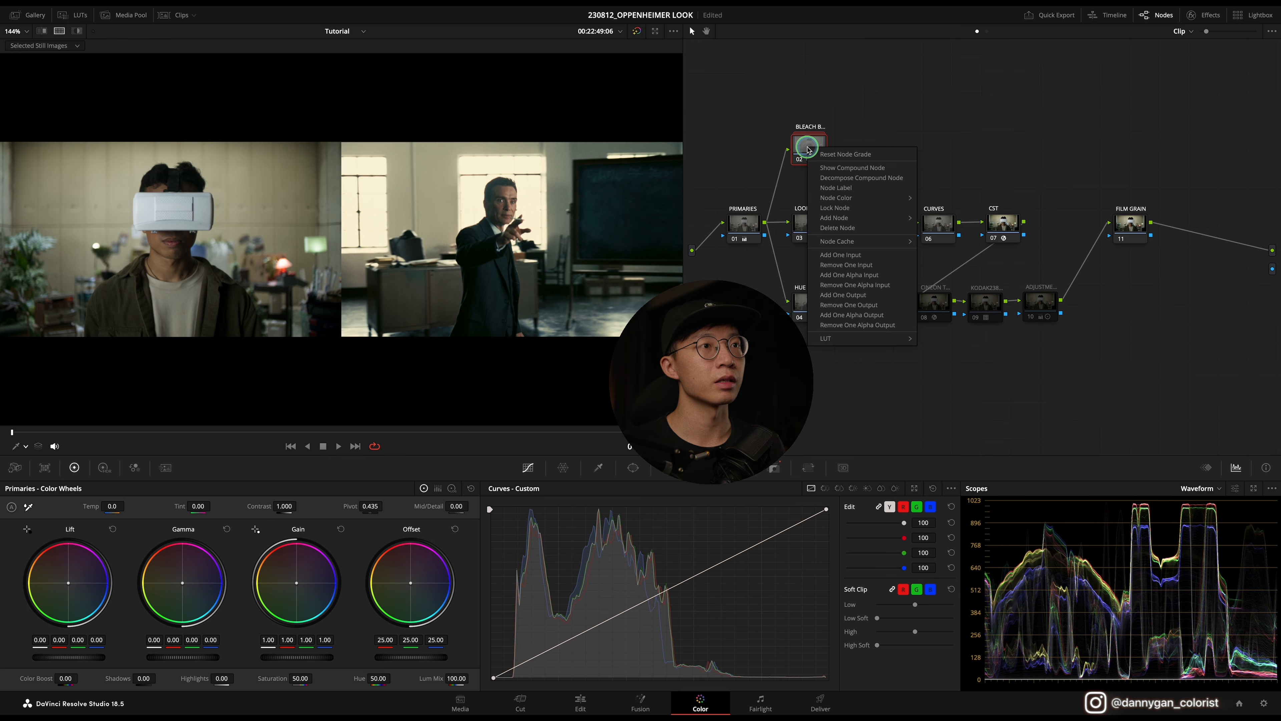
{"action": "left_click", "coordinate": [828, 171]}
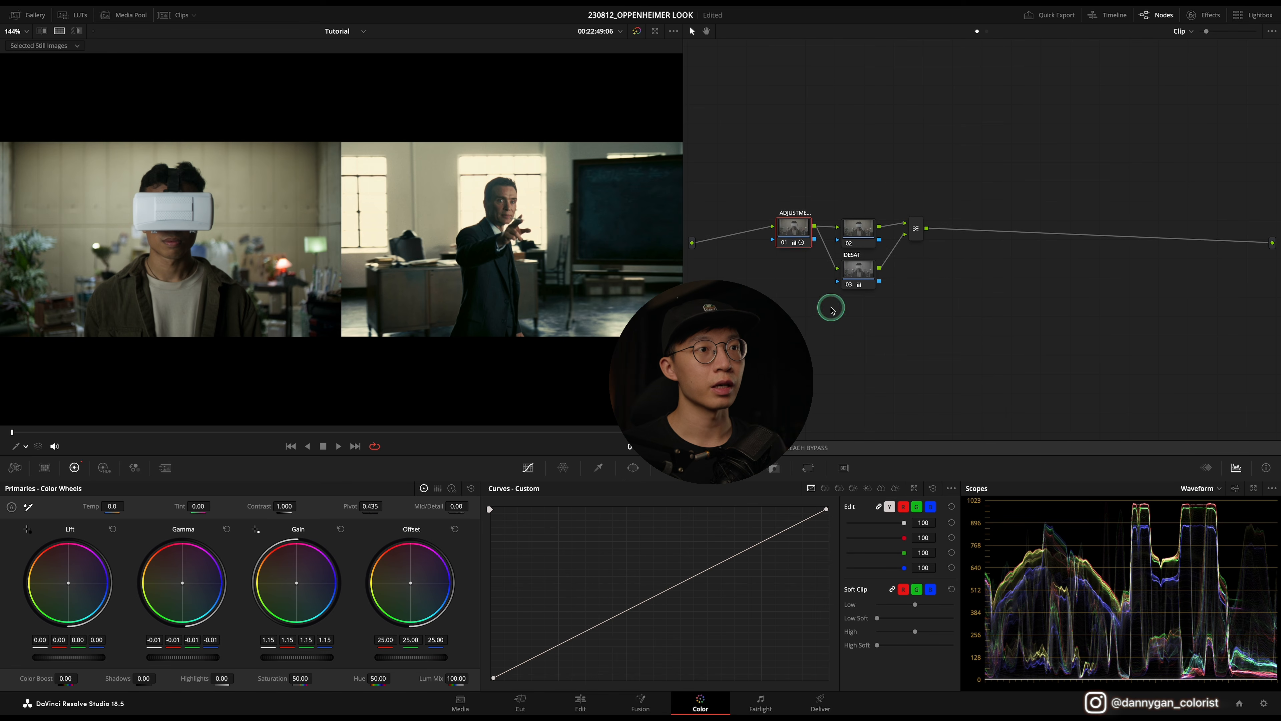
{"action": "left_click", "coordinate": [866, 275]}
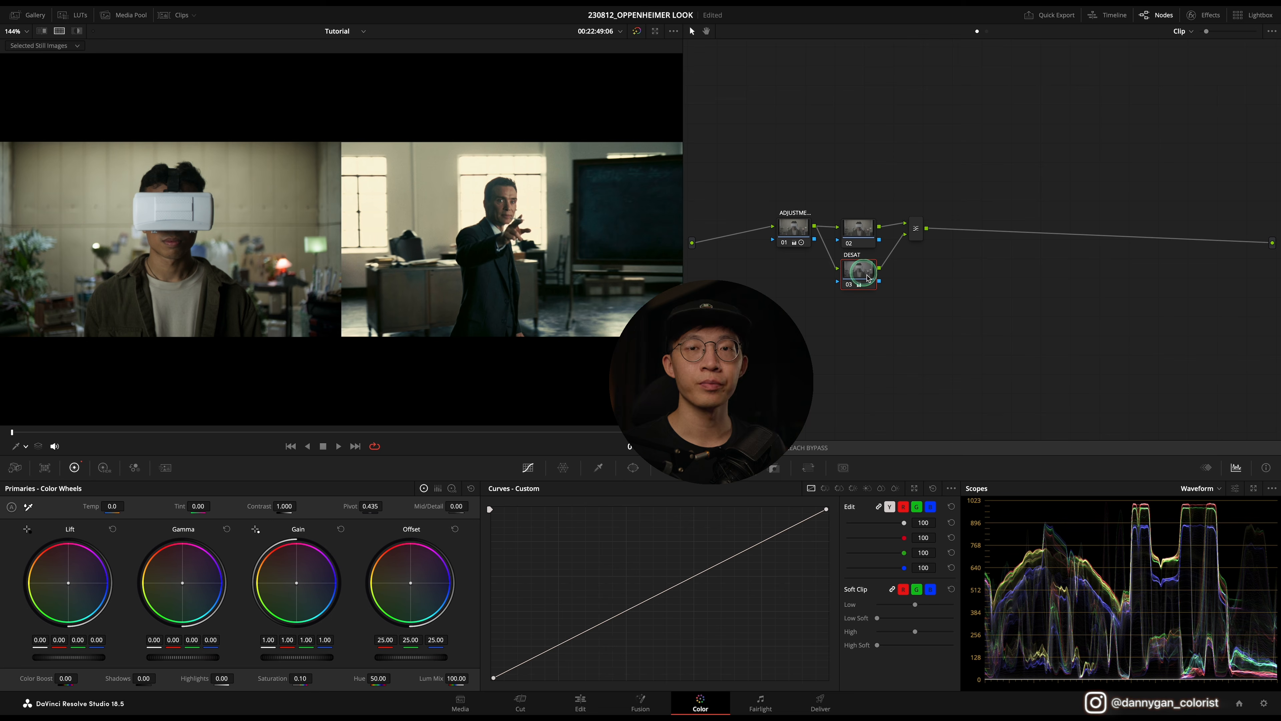
{"action": "left_click", "coordinate": [926, 305]}
{"action": "left_click", "coordinate": [914, 229]}
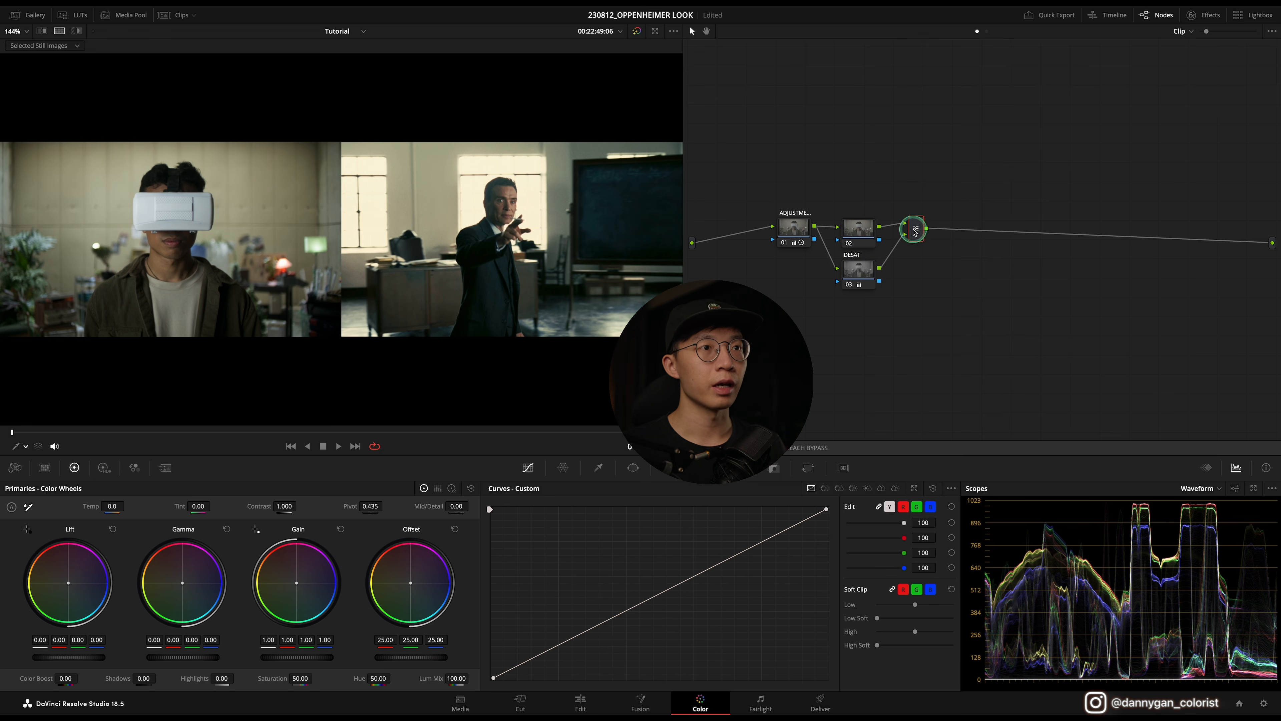
{"action": "right_click", "coordinate": [916, 231]}
{"action": "left_click", "coordinate": [945, 297]}
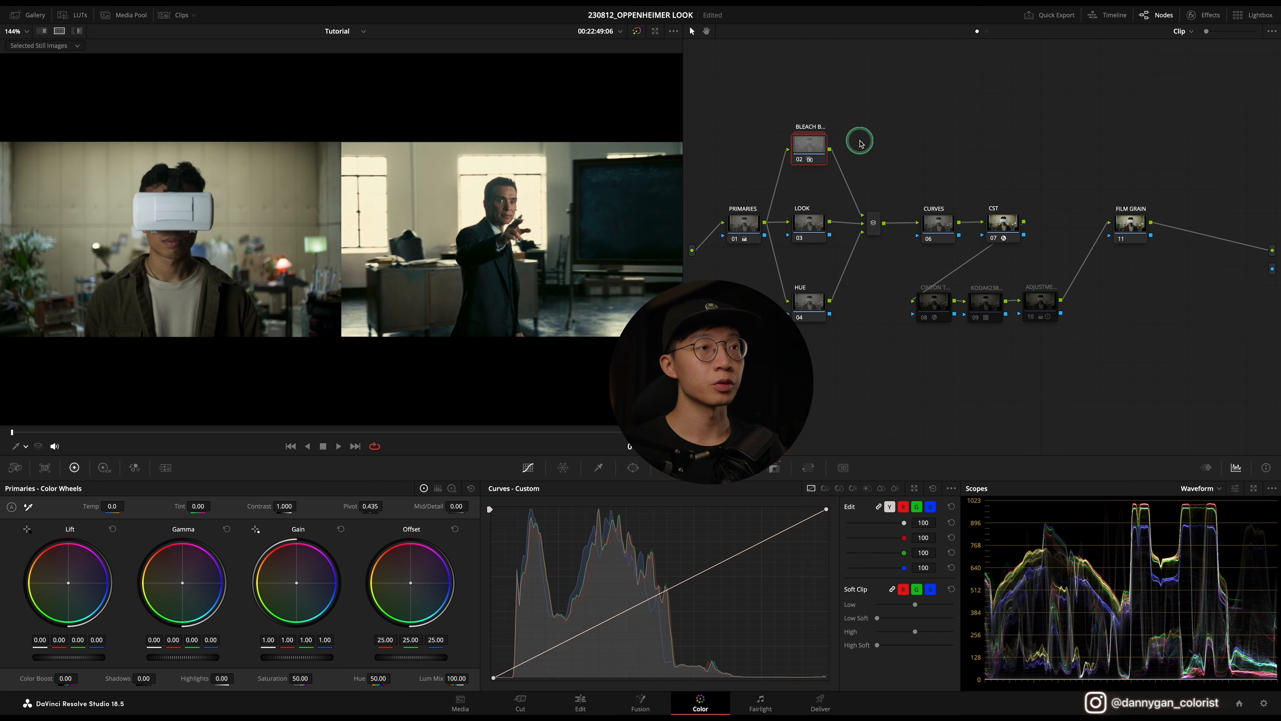
{"action": "left_click", "coordinate": [816, 150]}
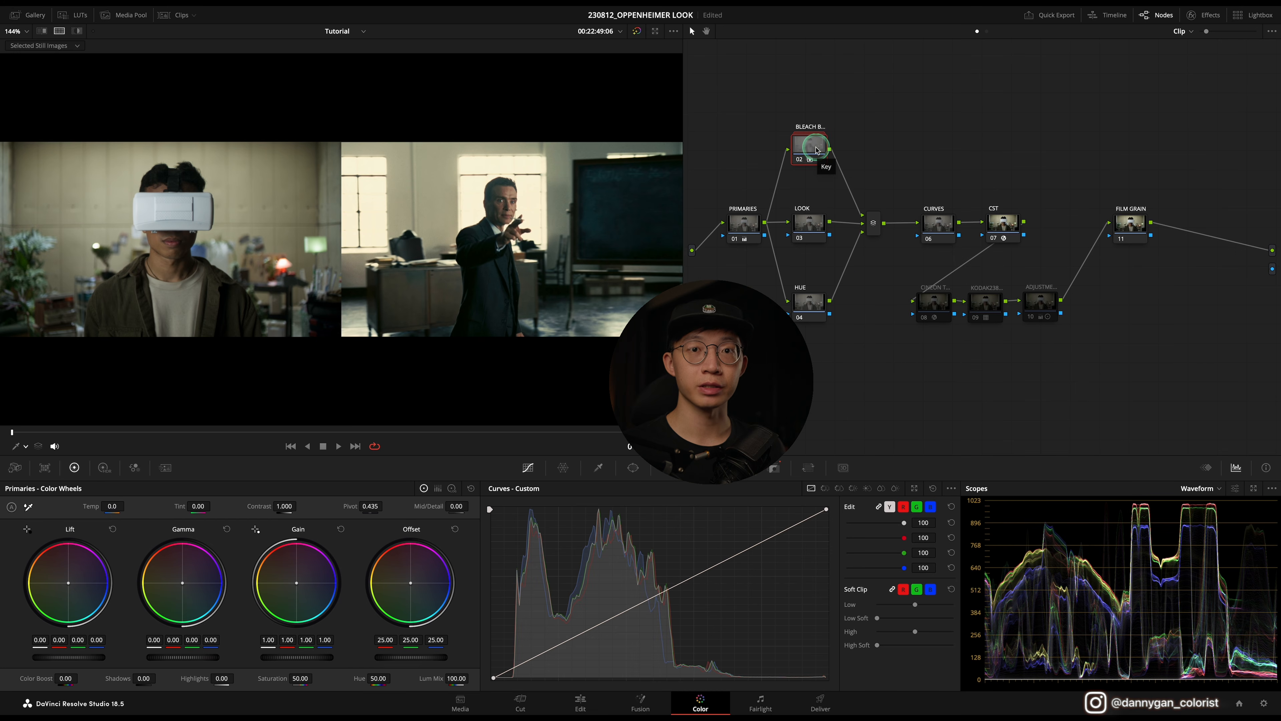
{"action": "left_click", "coordinate": [777, 469]}
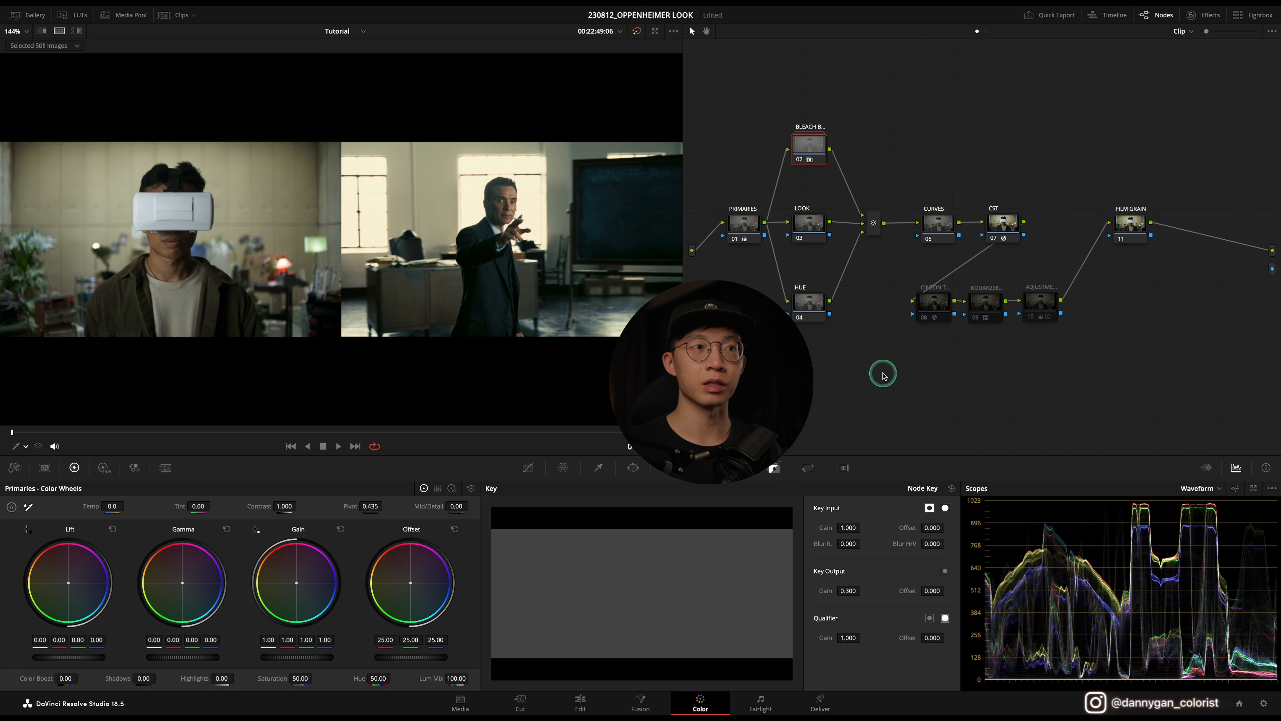
{"action": "double_click", "coordinate": [822, 590]}
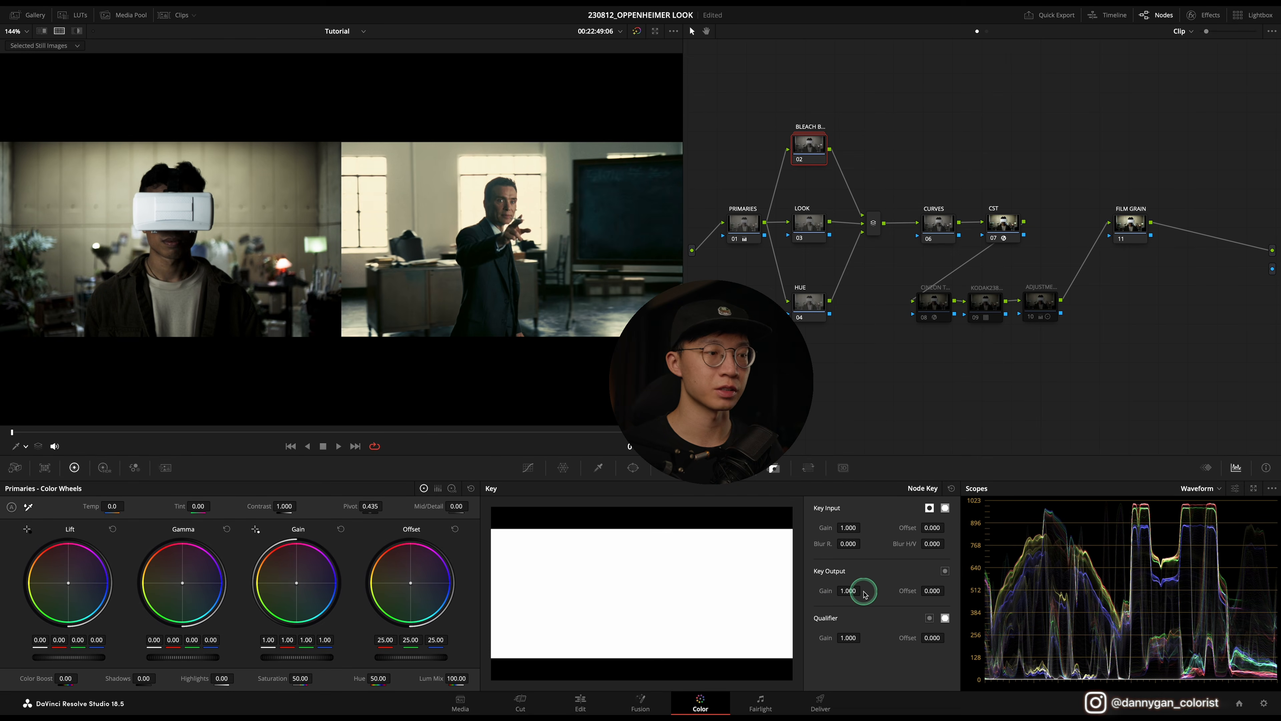
{"action": "key", "text": "super+z"}
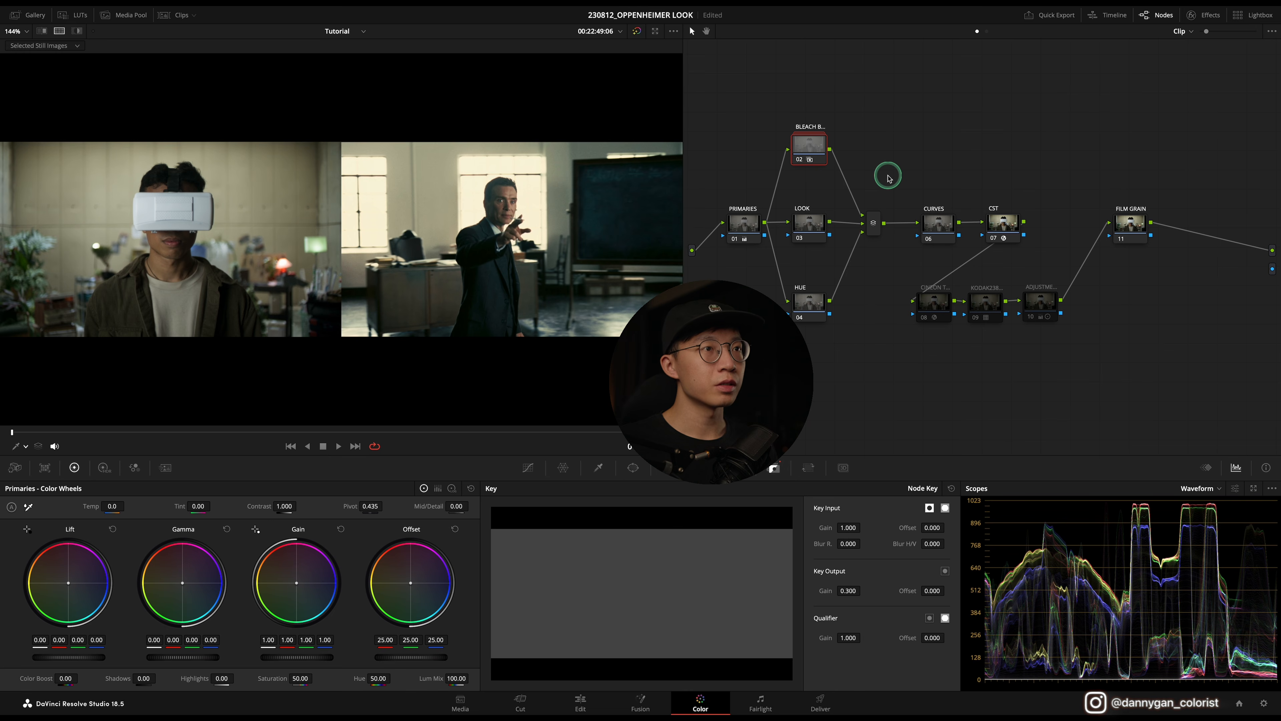
Step: On the Look node, switch to log wheels and push the shadows toward teal, about -0.05, 0.01, 0.09
{"action": "left_click", "coordinate": [817, 228]}
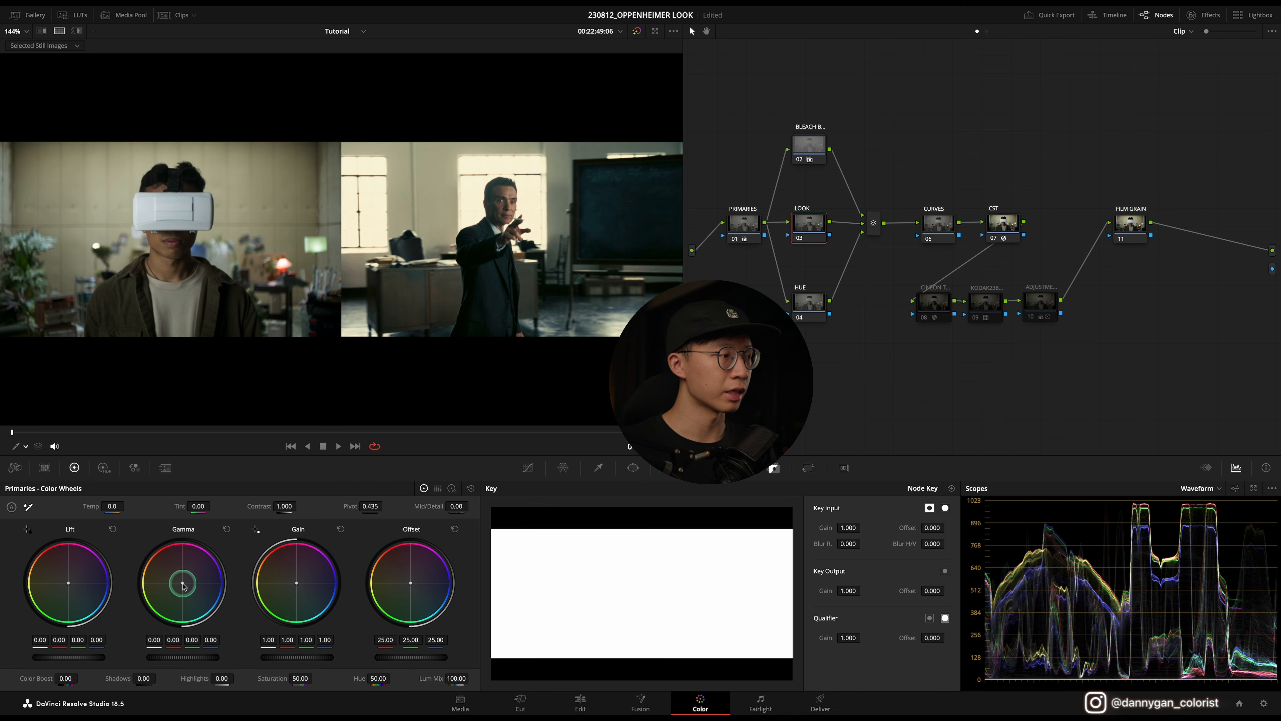
{"action": "left_click_drag", "start_coordinate": [182, 583], "coordinate": [181, 583]}
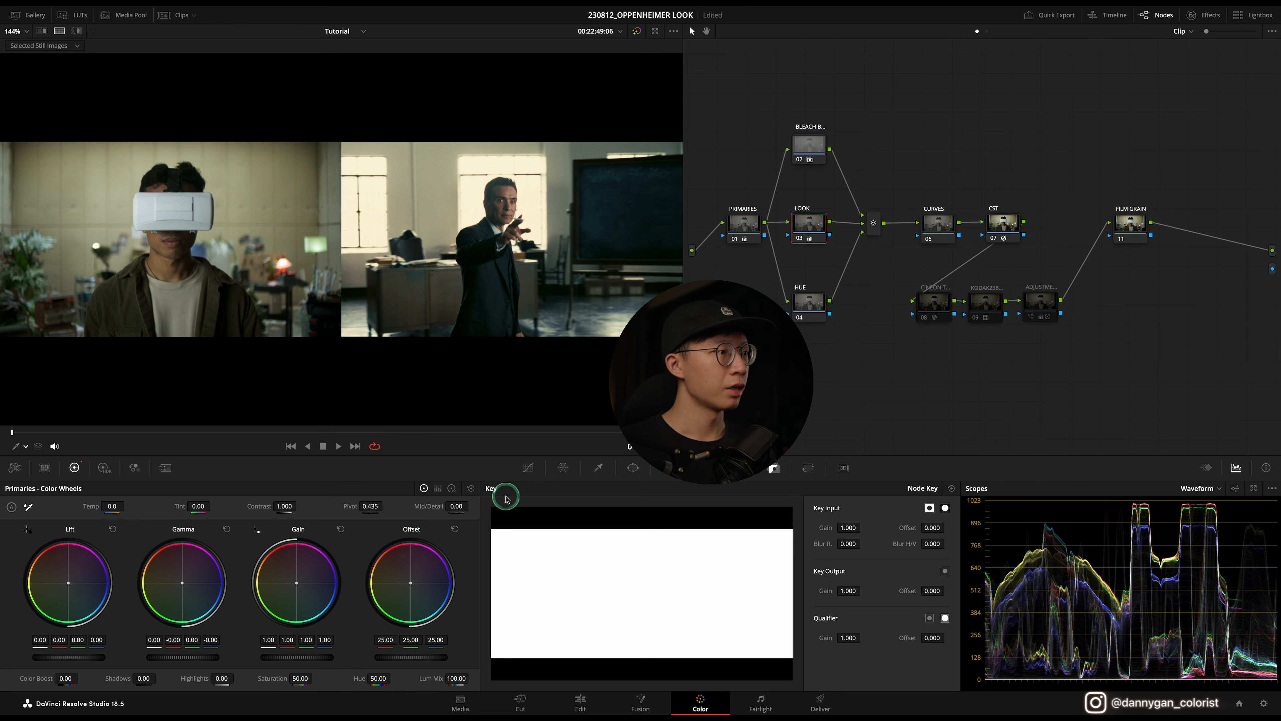
{"action": "left_click", "coordinate": [453, 490]}
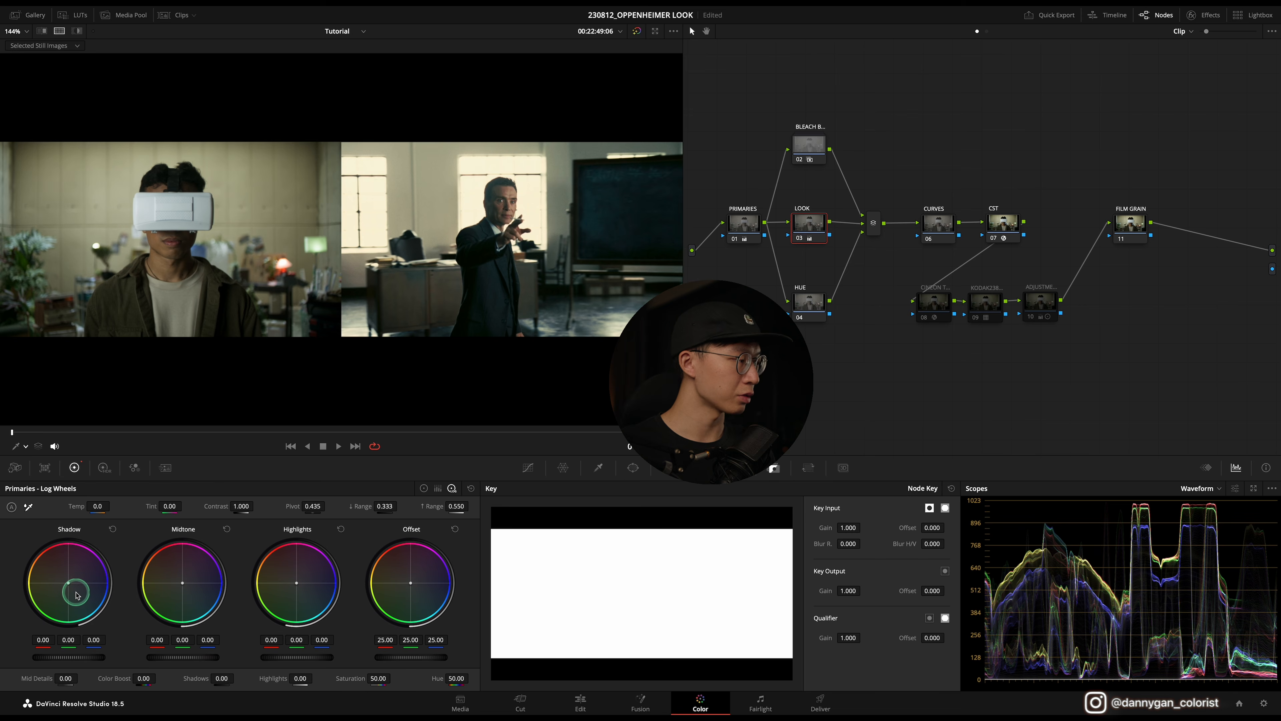
{"action": "left_click_drag", "start_coordinate": [71, 586], "coordinate": [79, 596]}
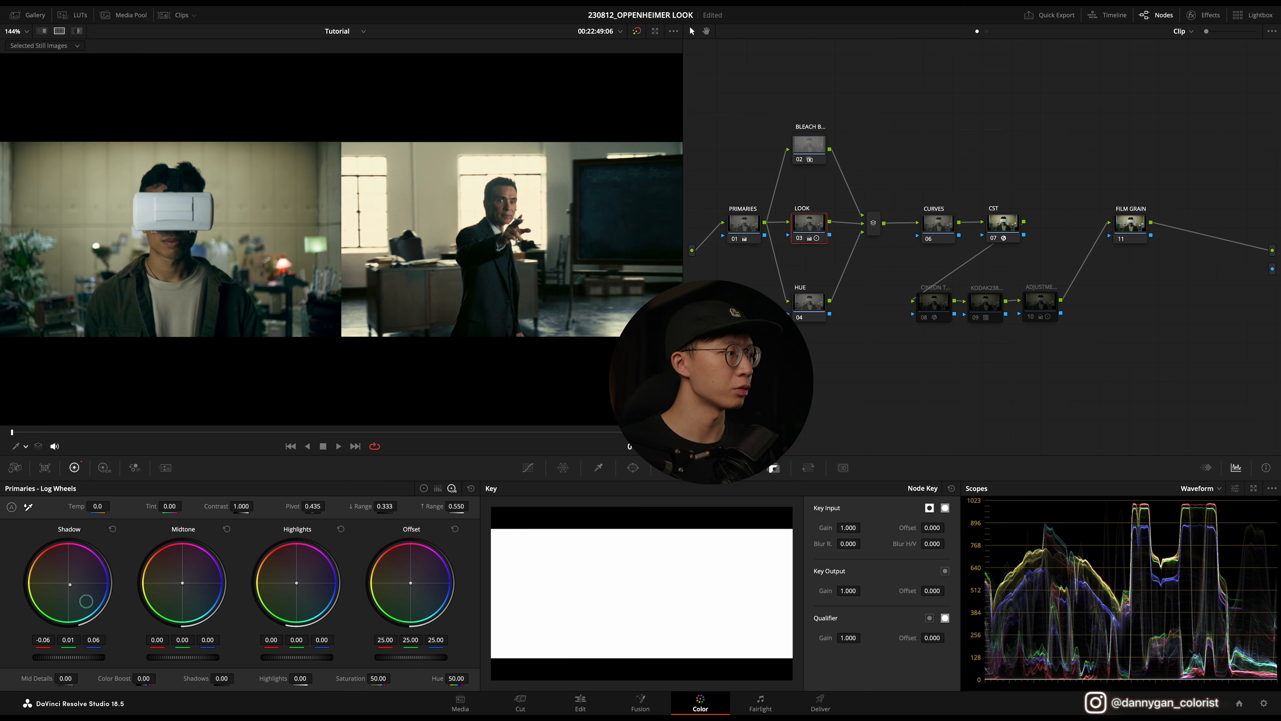
{"action": "left_click_drag", "start_coordinate": [84, 597], "coordinate": [95, 600]}
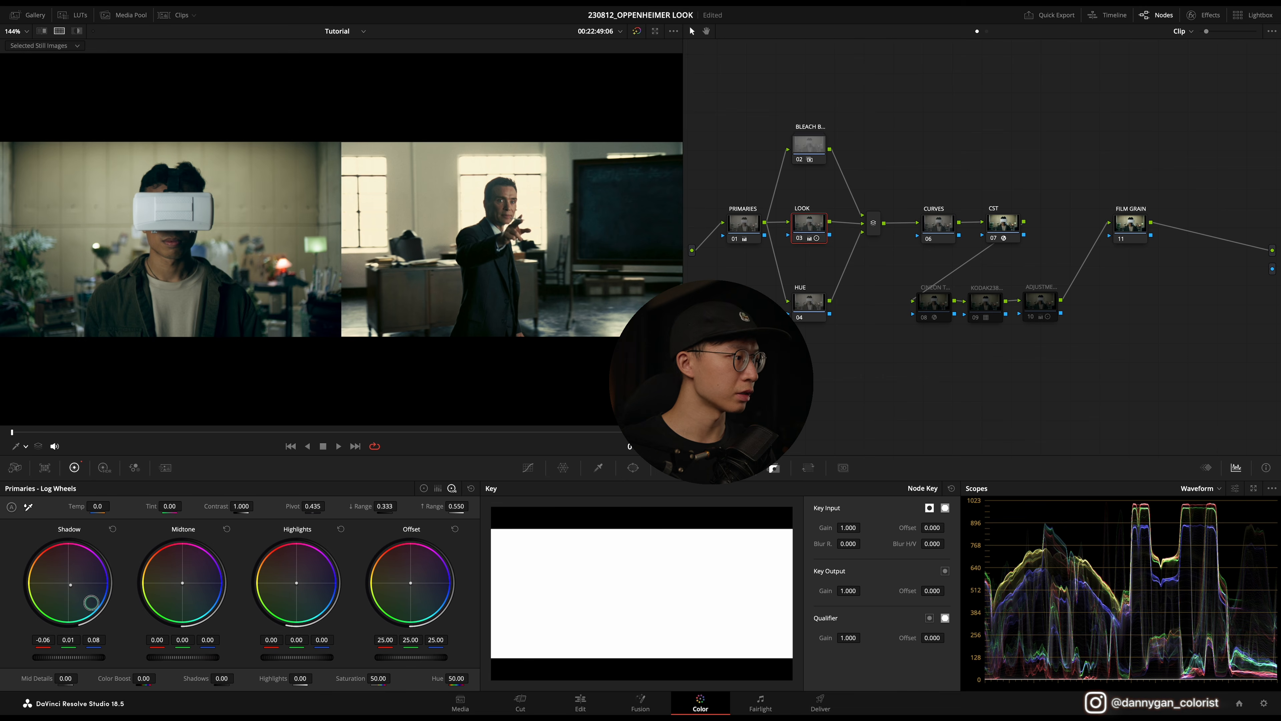
{"action": "left_click_drag", "start_coordinate": [87, 602], "coordinate": [95, 601]}
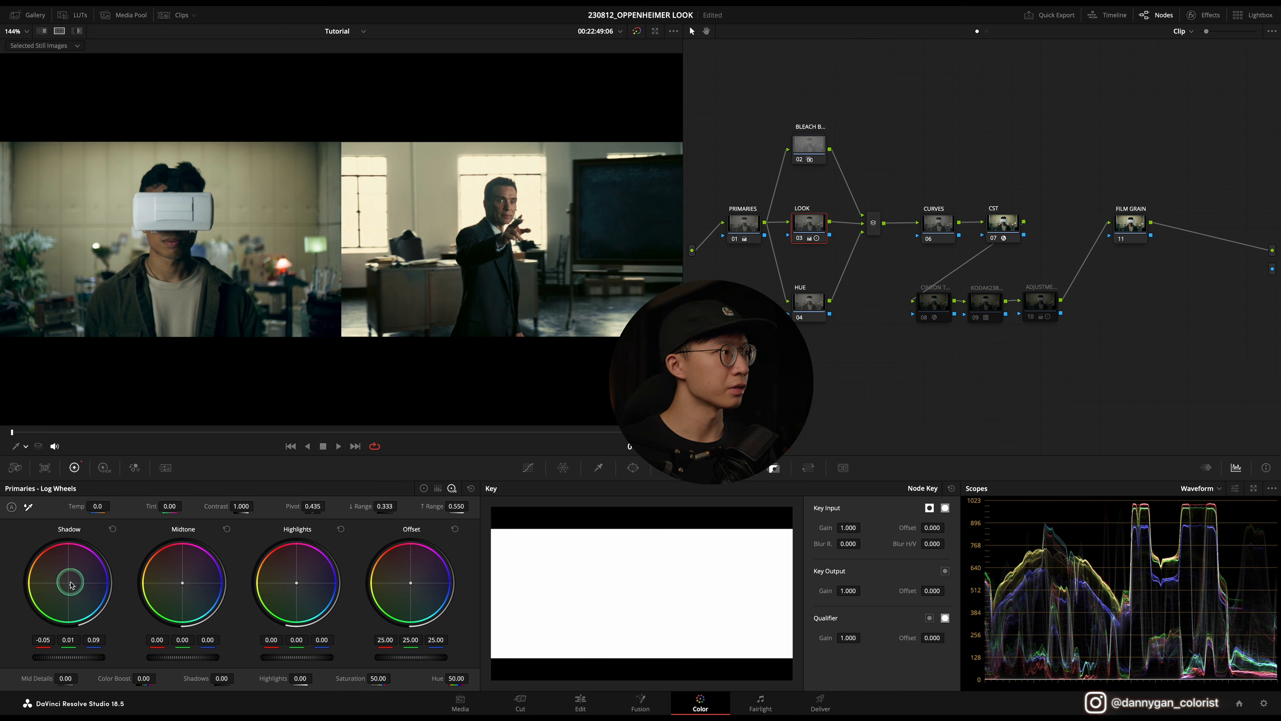
Step: Toggle the Look node off and back on to compare the grade
{"action": "left_click", "coordinate": [803, 239]}
{"action": "left_click", "coordinate": [804, 240]}
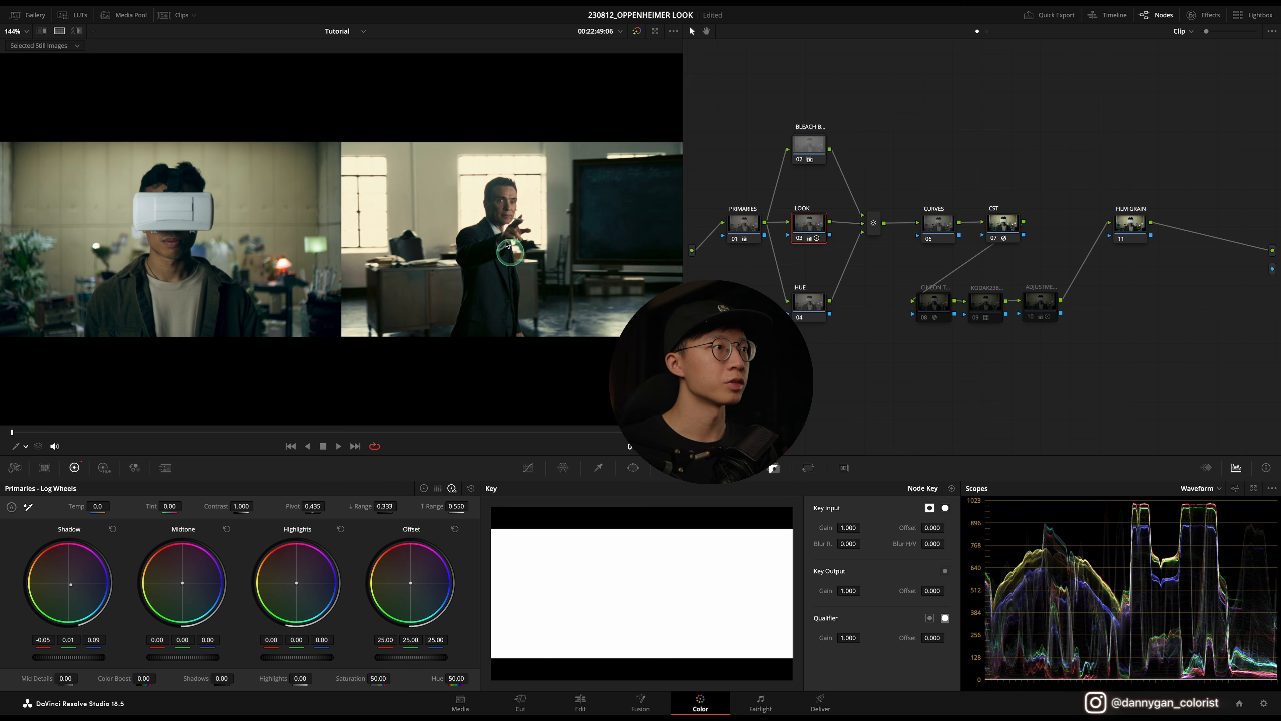
{"action": "left_click", "coordinate": [802, 241]}
{"action": "left_click", "coordinate": [800, 239]}
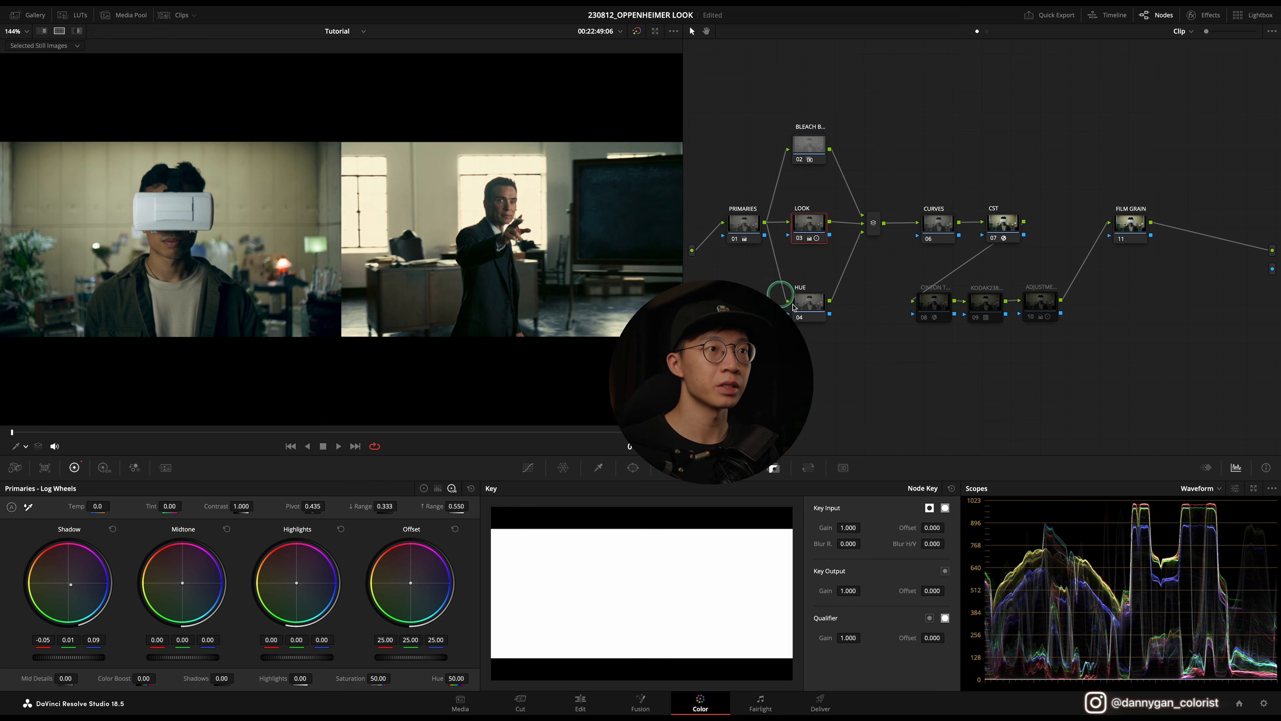
Step: On the Hue node, open the Hue vs Hue curve, add red-range points and rotate the orange hues by 5
{"action": "left_click", "coordinate": [811, 306]}
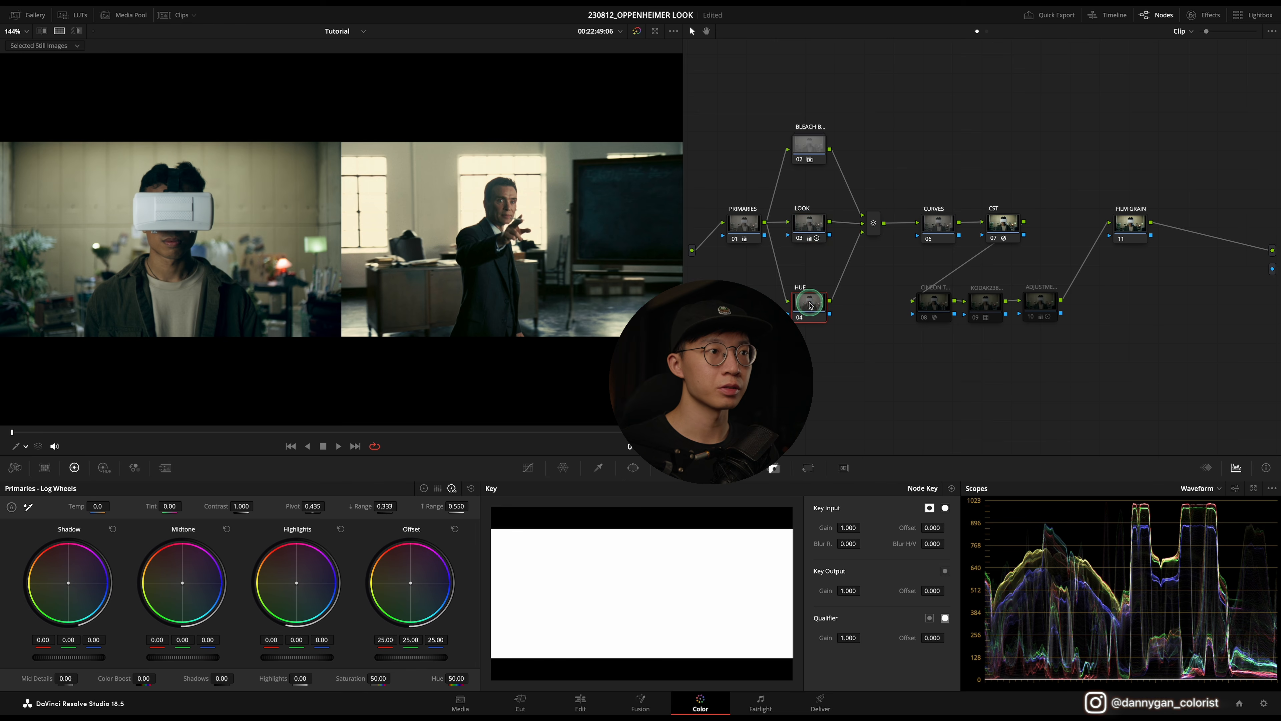
{"action": "left_click", "coordinate": [528, 467]}
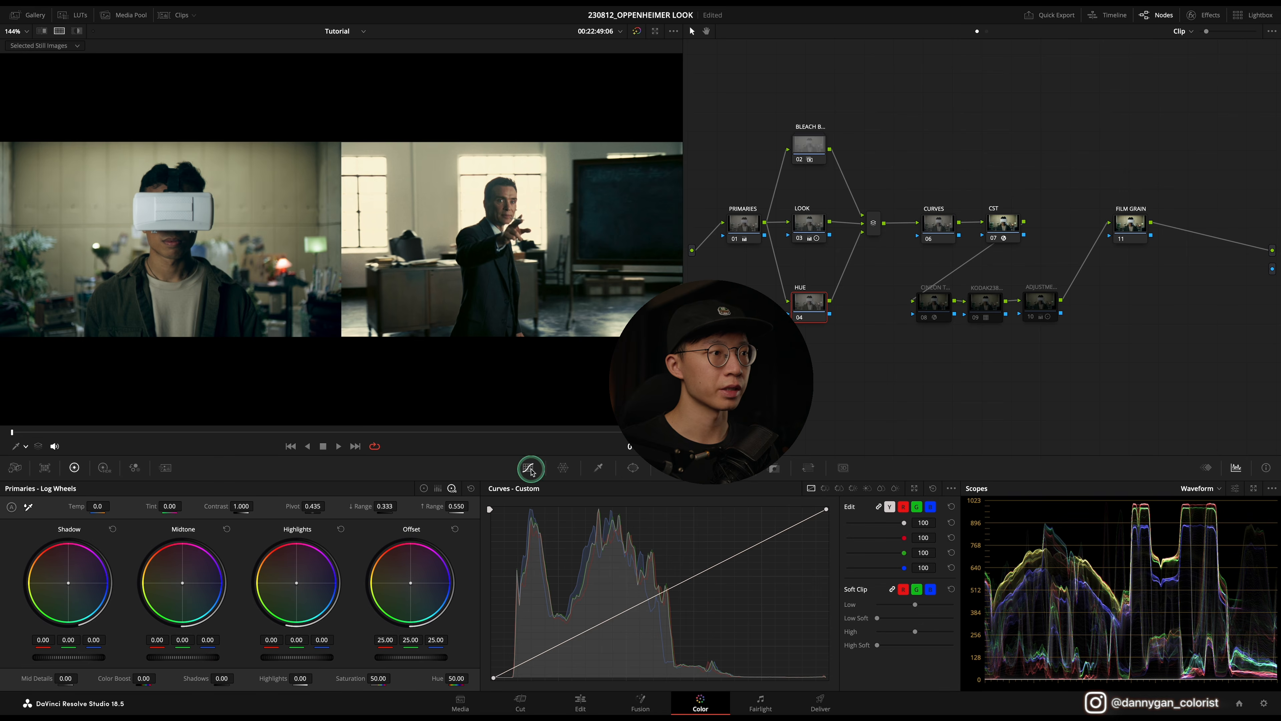
{"action": "left_click", "coordinate": [825, 488]}
{"action": "left_click", "coordinate": [511, 678]}
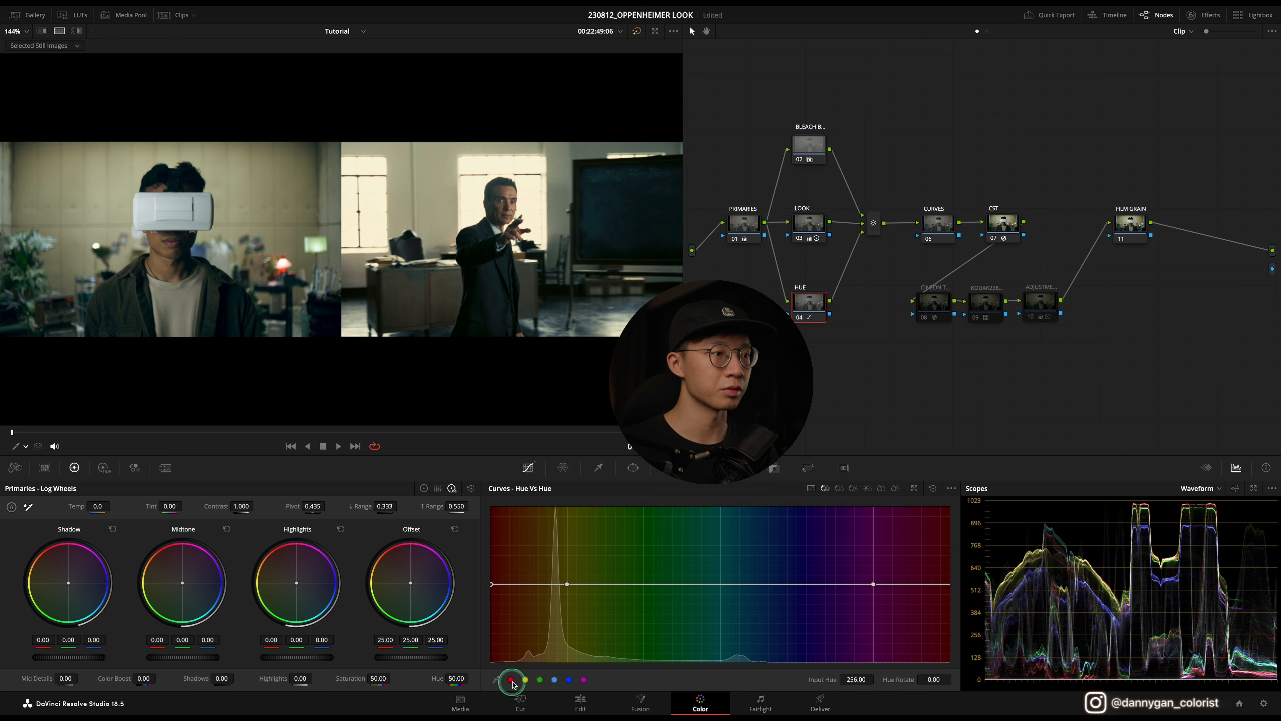
{"action": "left_click", "coordinate": [529, 585]}
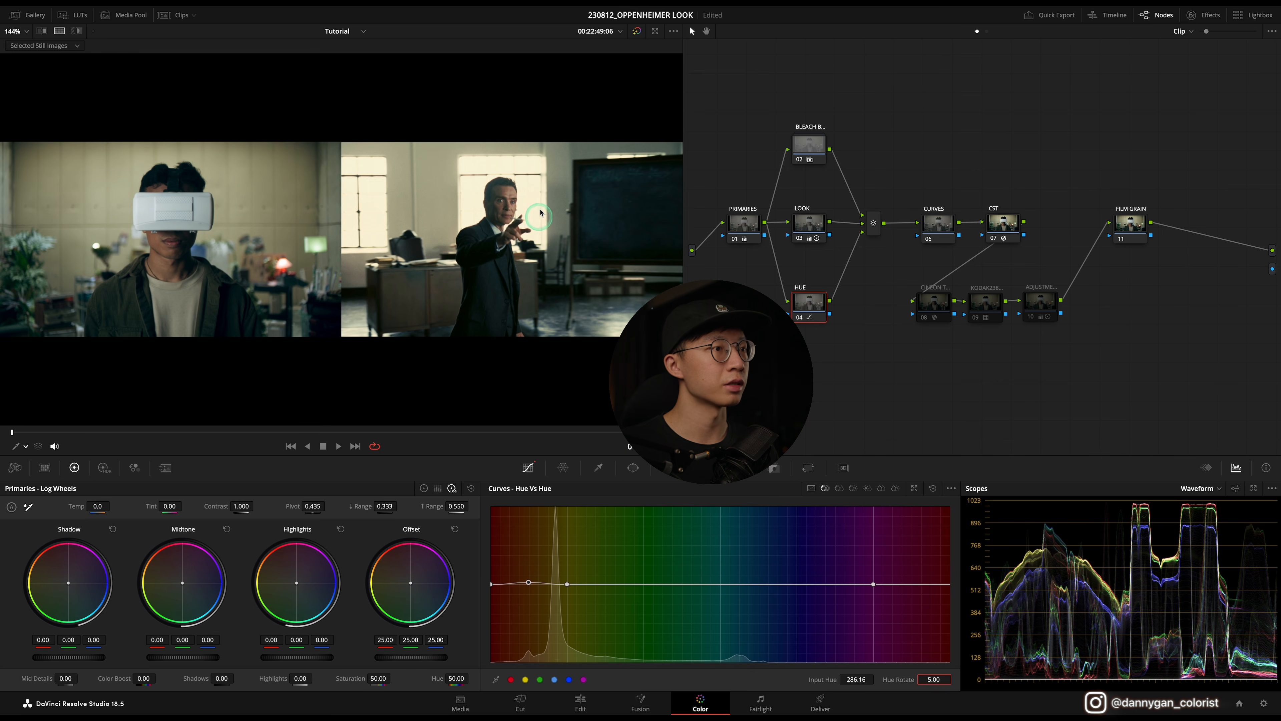
Step: Switch to the Hue vs Sat curve, add red-range points and lower the orange saturation to 0.85
{"action": "left_click", "coordinate": [839, 489]}
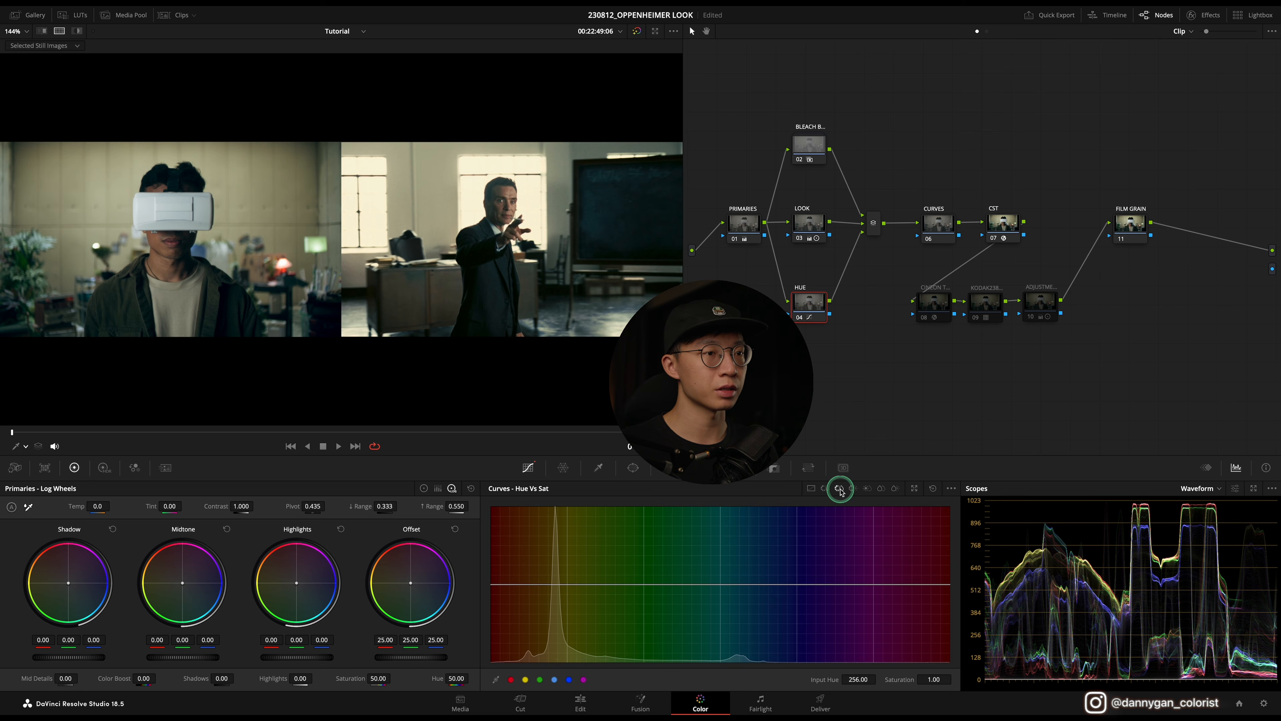
{"action": "left_click", "coordinate": [511, 680]}
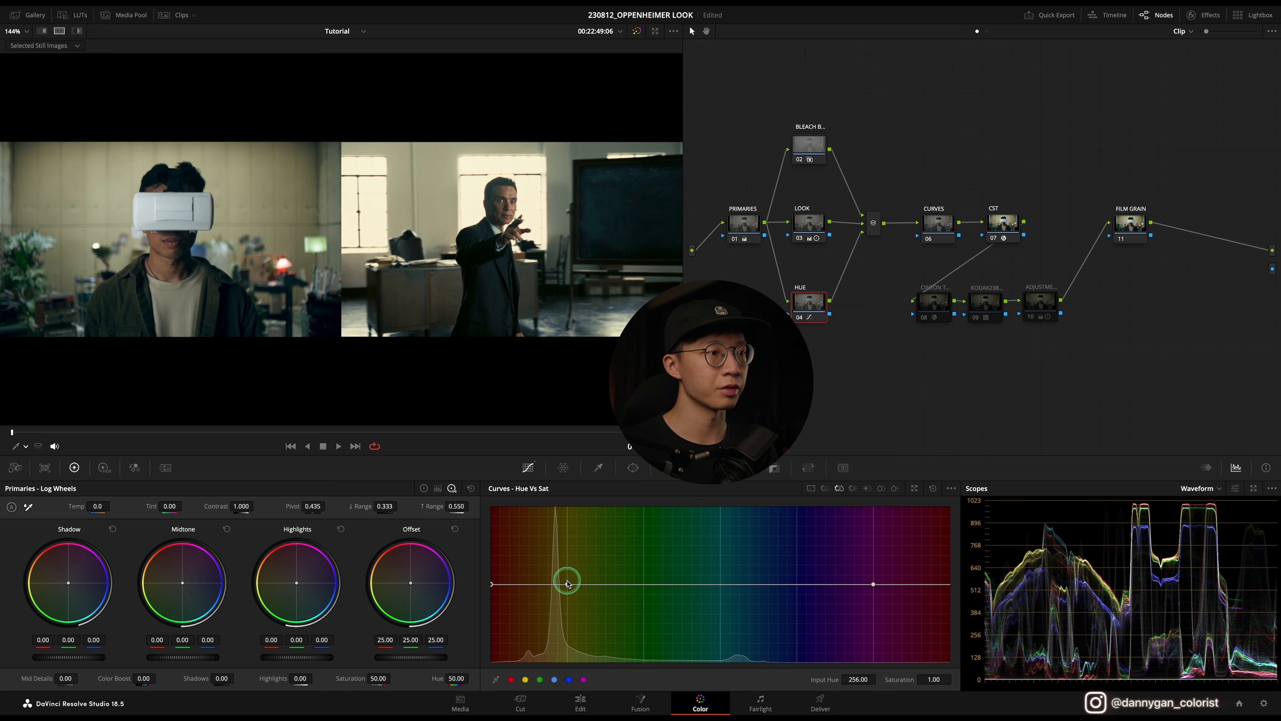
{"action": "left_click_drag", "start_coordinate": [531, 589], "coordinate": [530, 596]}
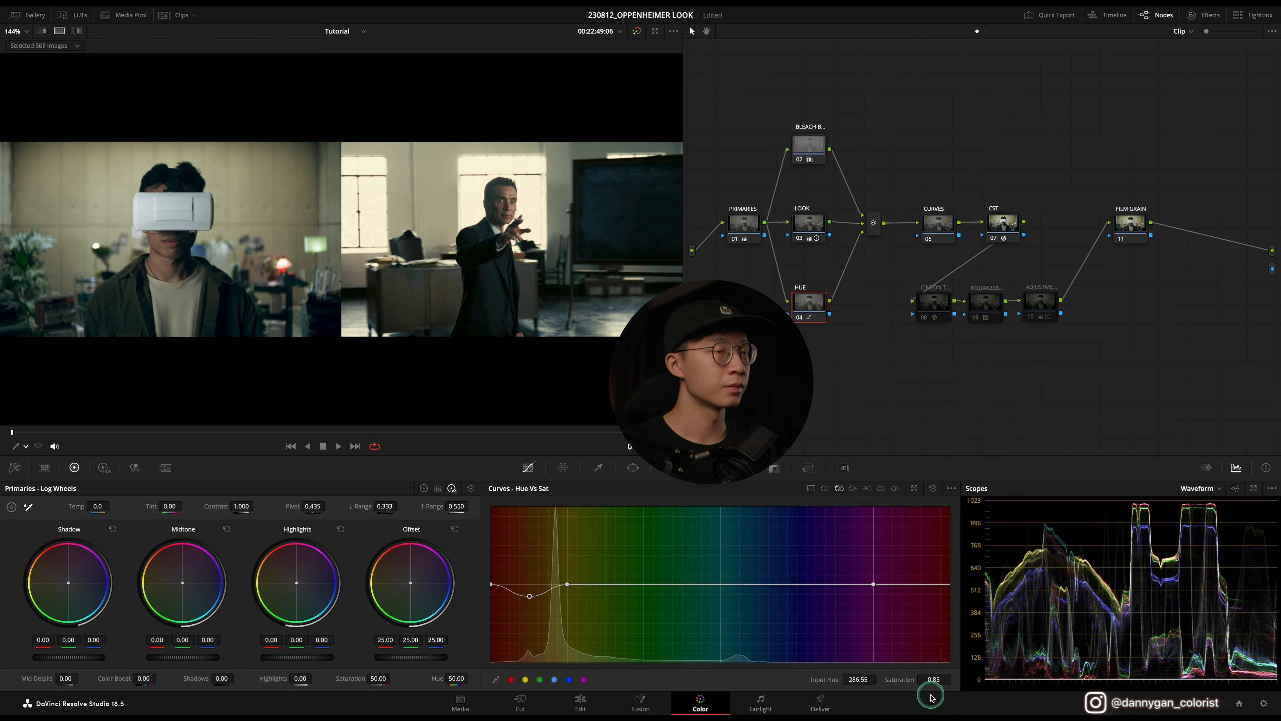
Step: Toggle the Hue node off and back on to compare the result
{"action": "left_click", "coordinate": [798, 318]}
{"action": "left_click", "coordinate": [799, 318]}
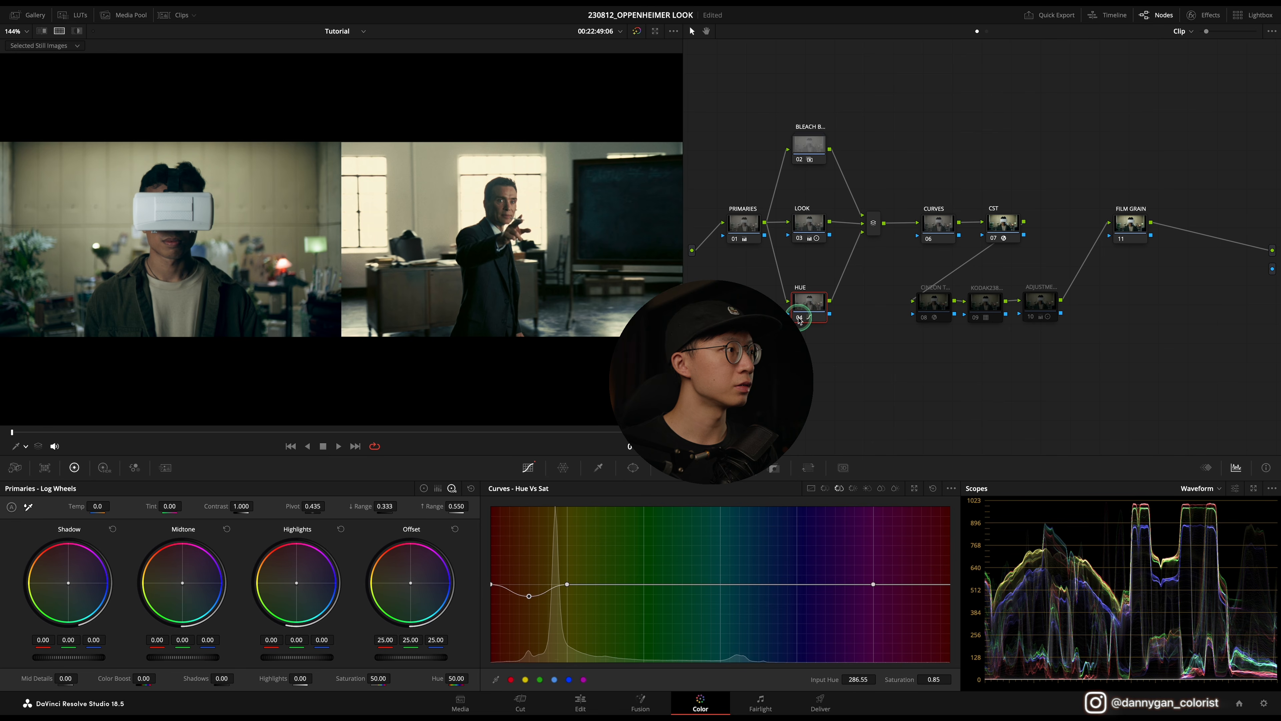
{"action": "left_click", "coordinate": [799, 318]}
{"action": "left_click", "coordinate": [799, 318]}
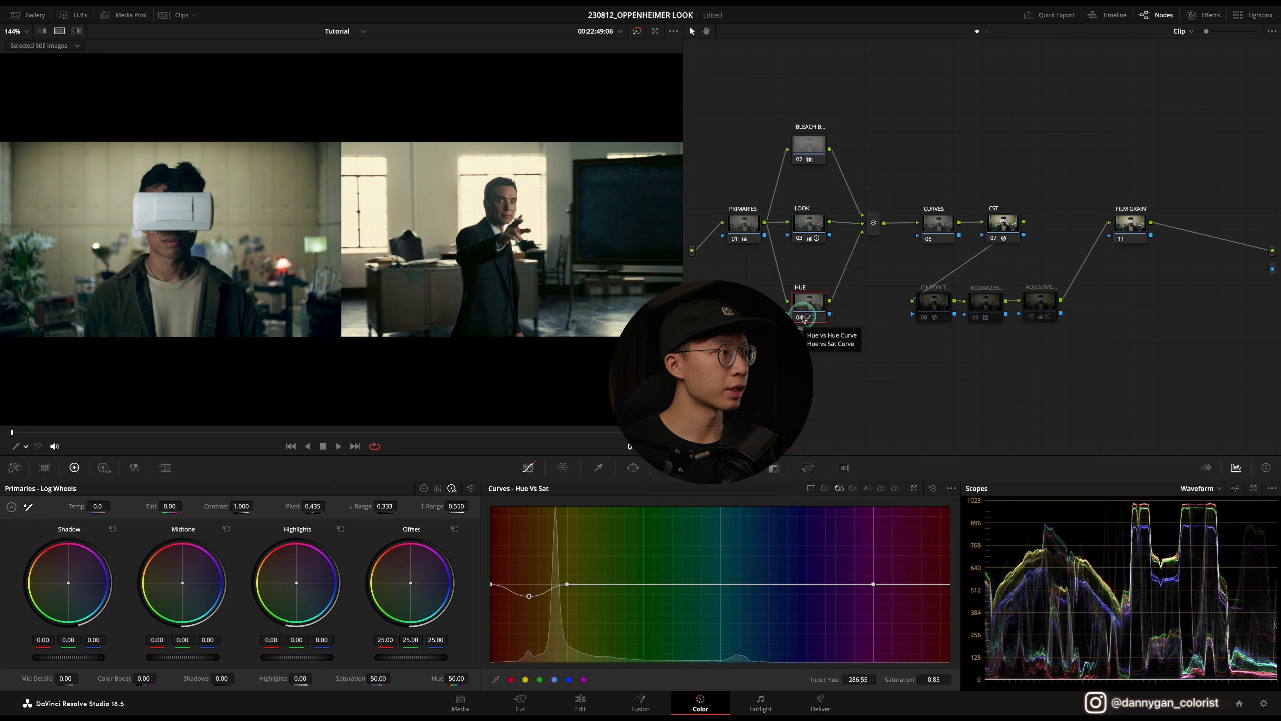
{"action": "left_click_drag", "start_coordinate": [782, 372], "coordinate": [846, 79]}
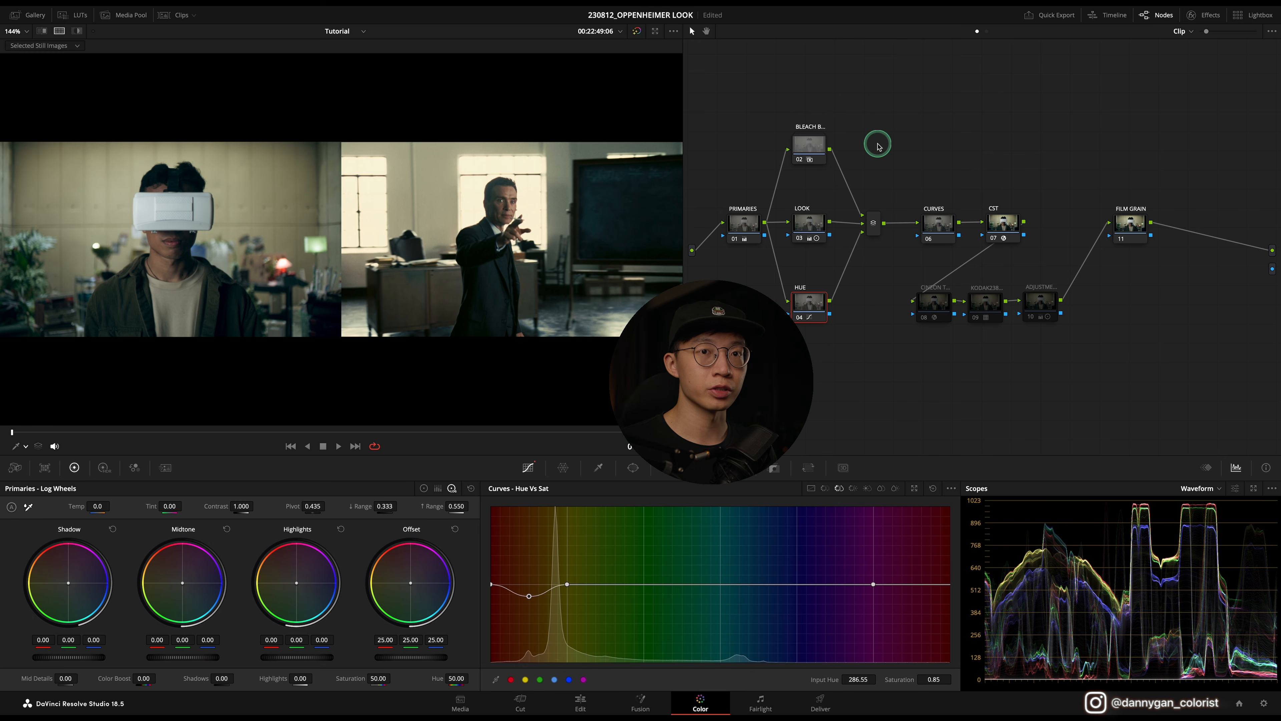
Step: Select the Curves node and add default anchors to its custom curve
{"action": "left_click", "coordinate": [938, 224]}
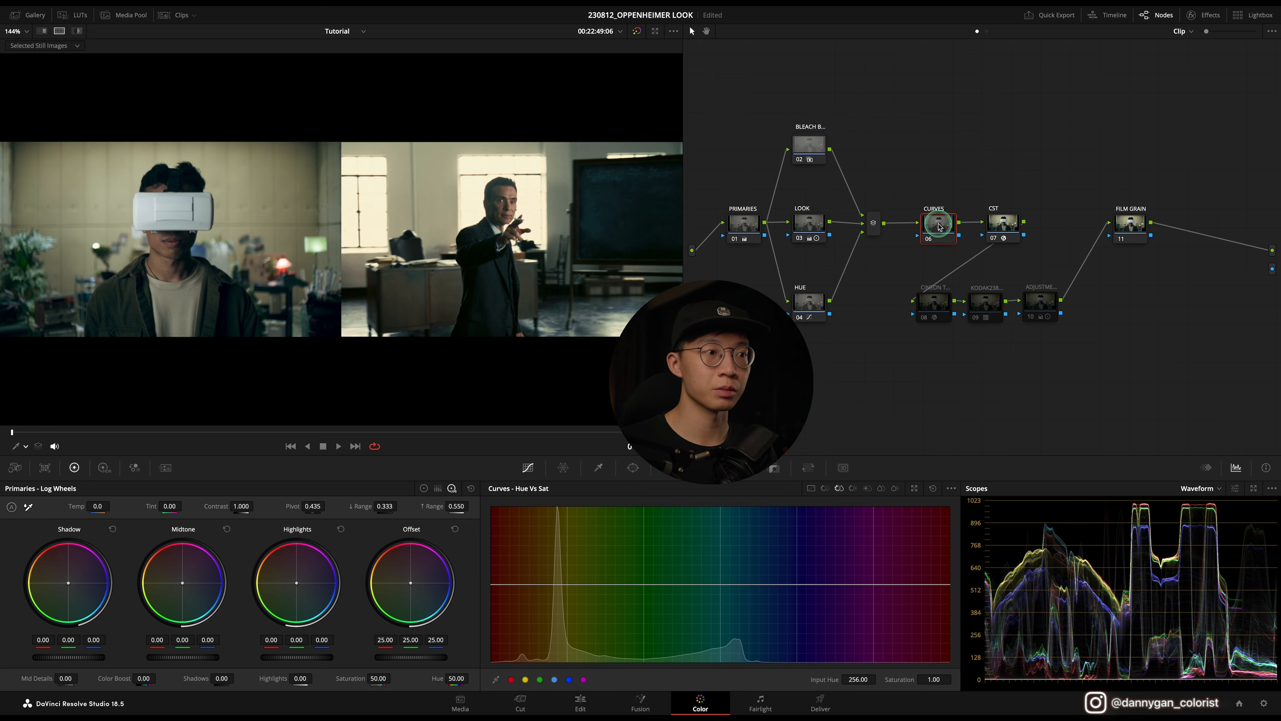
{"action": "left_click", "coordinate": [811, 489]}
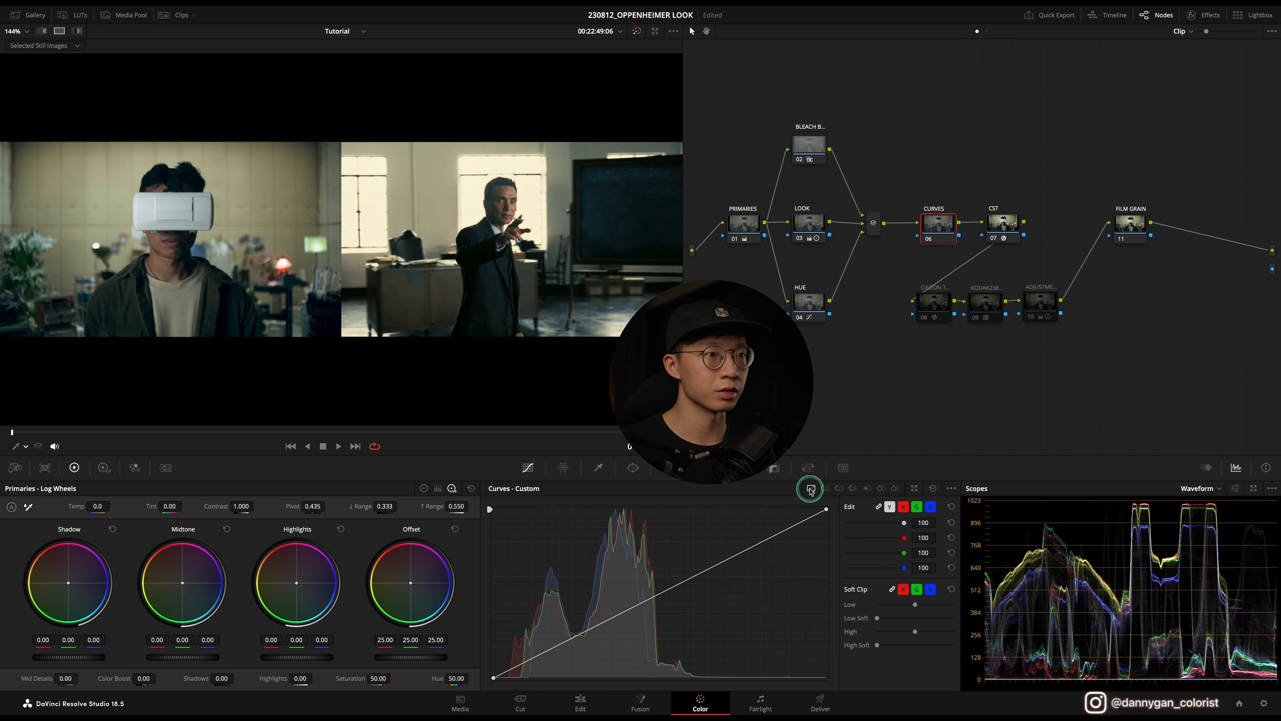
{"action": "left_click", "coordinate": [951, 488]}
{"action": "left_click", "coordinate": [989, 564]}
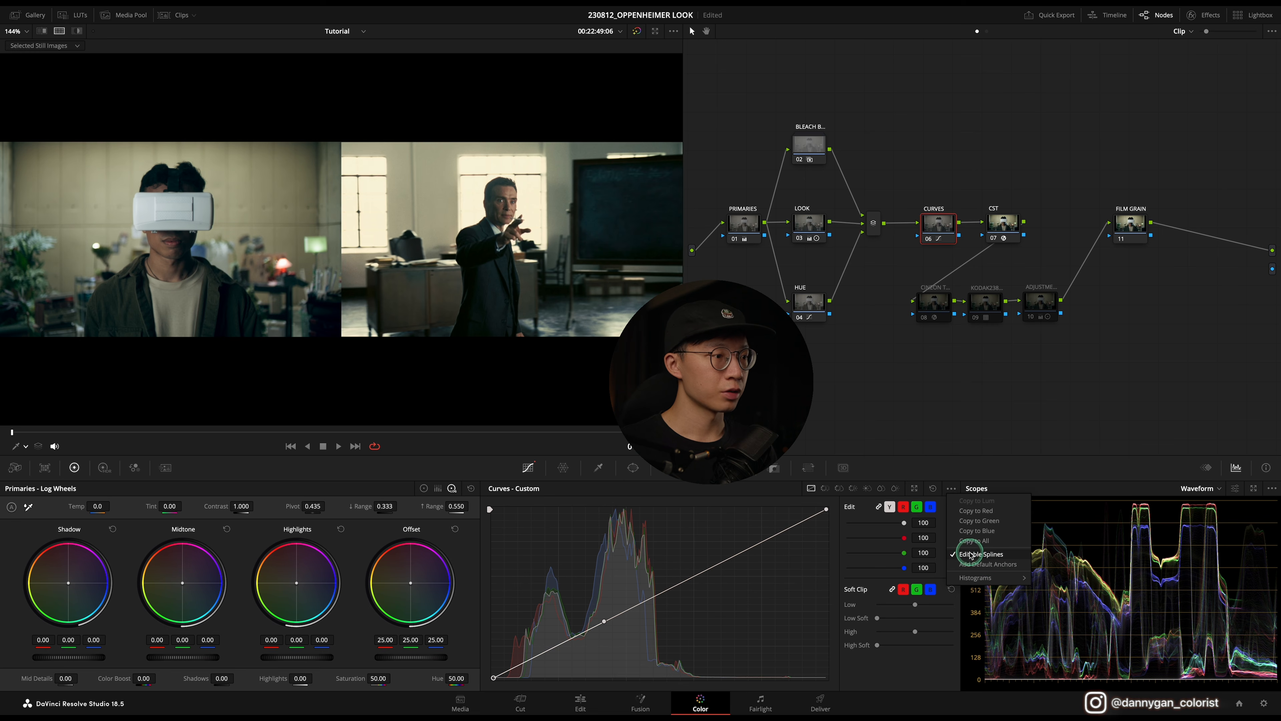
Step: Reshape the custom curve by lifting the black point, pulling the low anchor down and slightly lowering the white point
{"action": "left_click", "coordinate": [493, 678]}
{"action": "left_click_drag", "start_coordinate": [494, 678], "coordinate": [493, 661]}
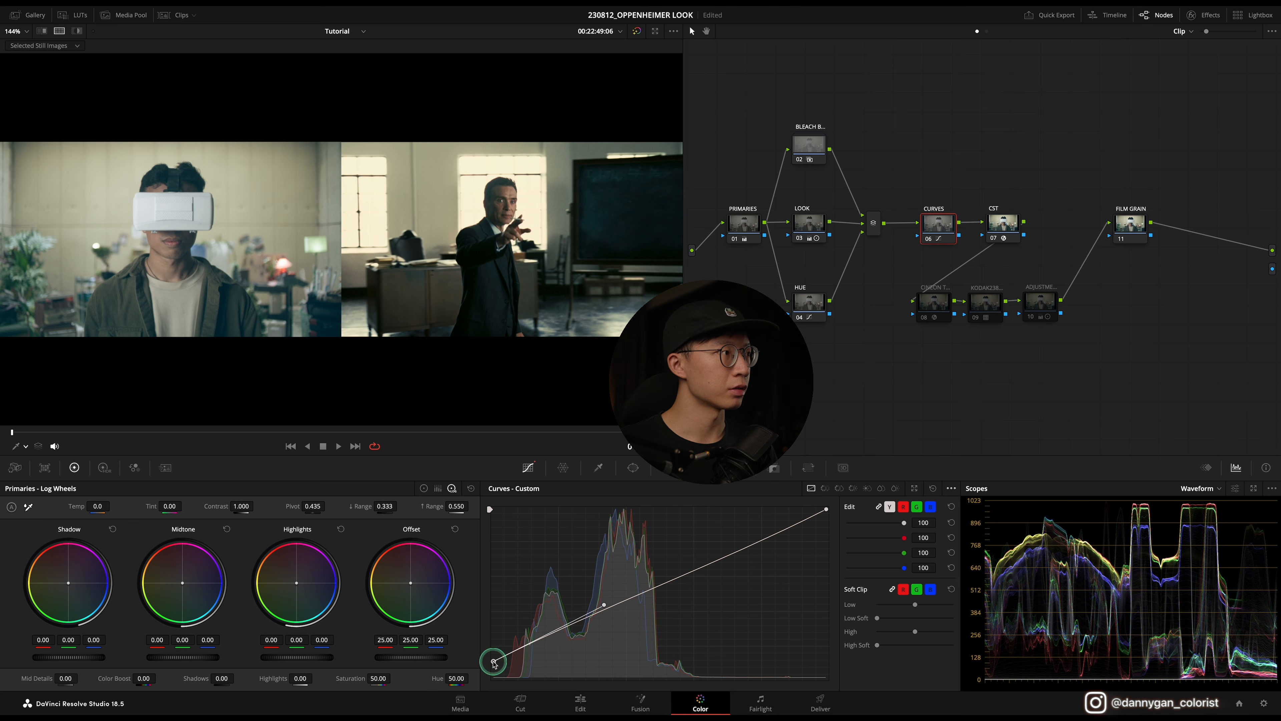
{"action": "left_click_drag", "start_coordinate": [605, 606], "coordinate": [607, 656]}
{"action": "left_click_drag", "start_coordinate": [606, 654], "coordinate": [607, 656]}
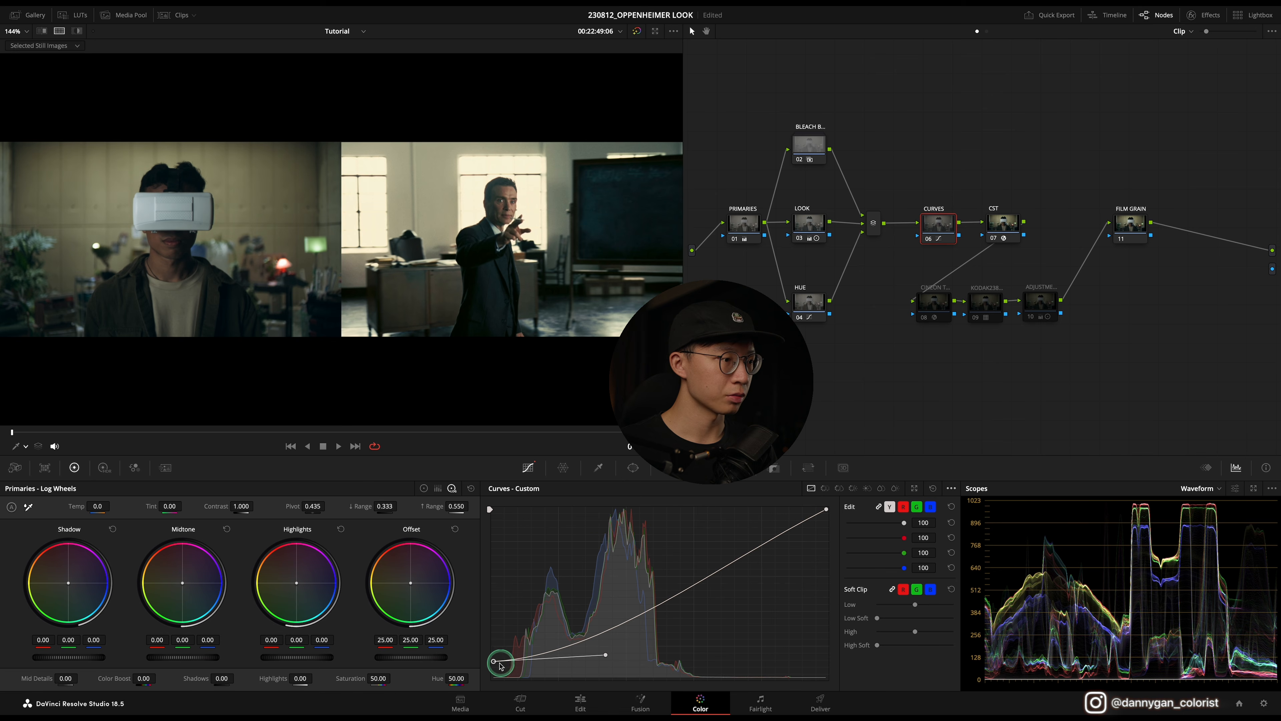
{"action": "left_click_drag", "start_coordinate": [496, 664], "coordinate": [494, 666]}
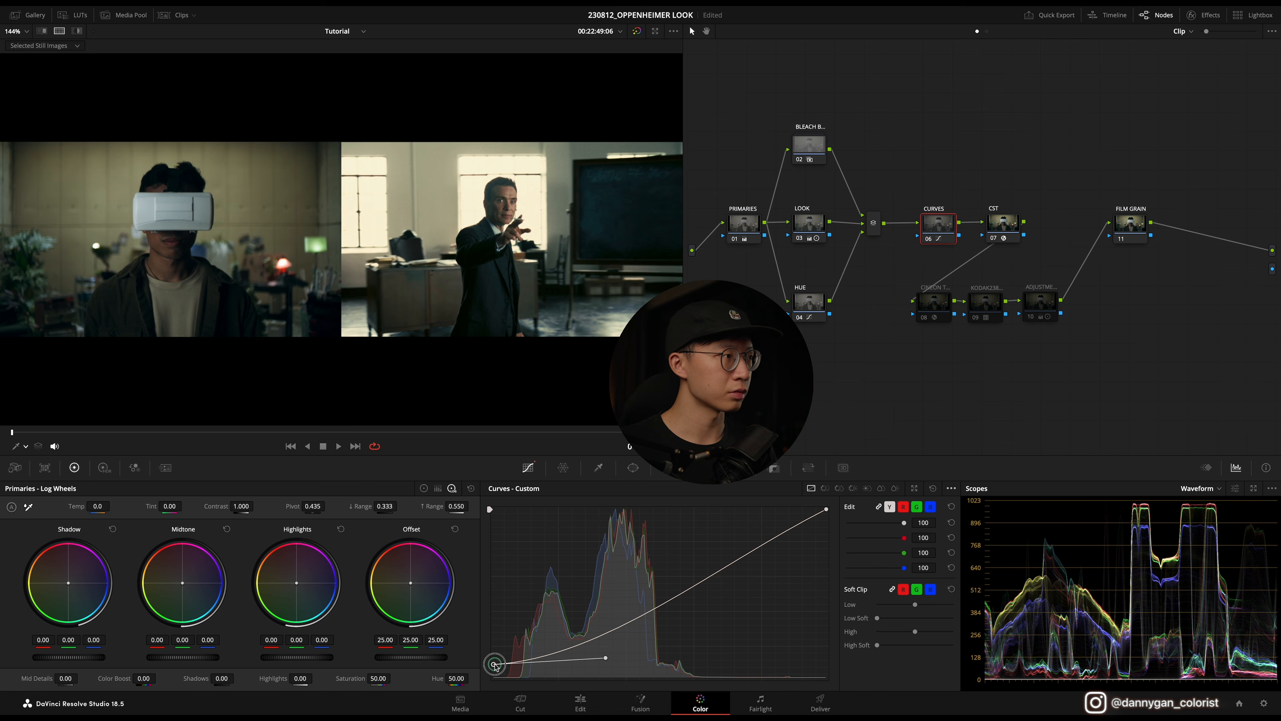
{"action": "left_click_drag", "start_coordinate": [606, 658], "coordinate": [604, 654]}
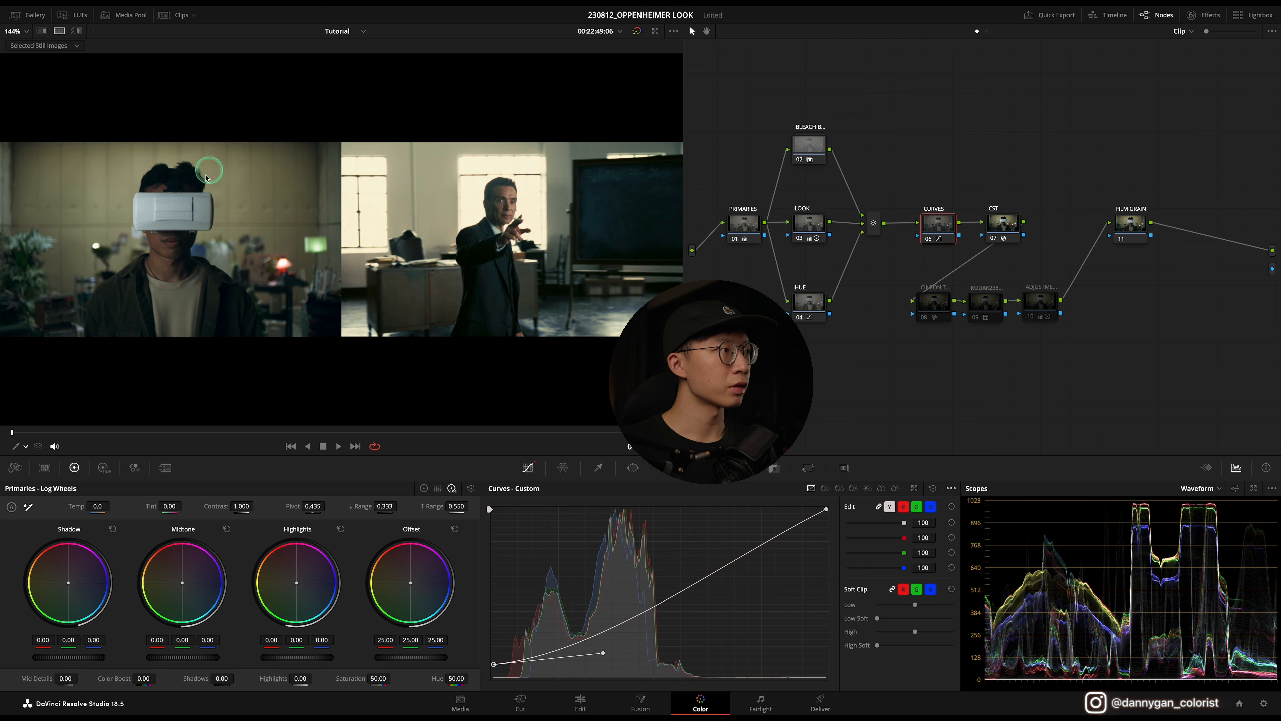
{"action": "left_click_drag", "start_coordinate": [826, 511], "coordinate": [826, 520]}
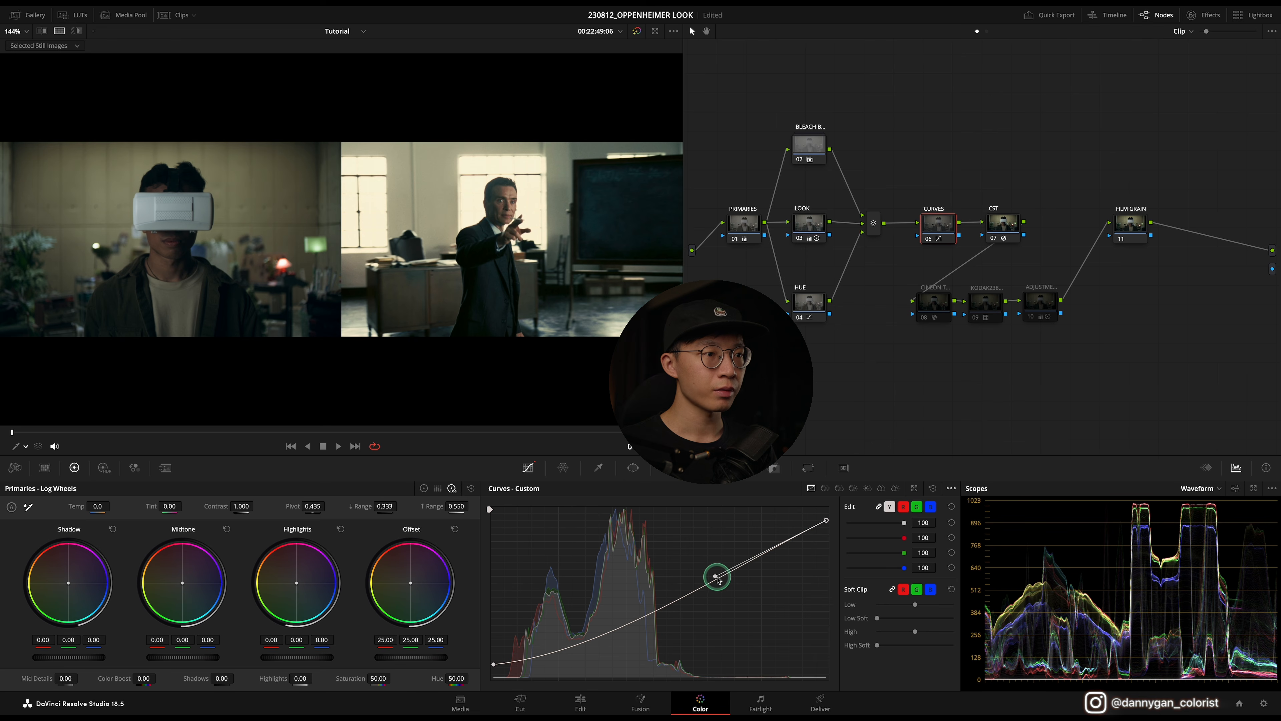
Step: Raise the custom curve's middle anchor slightly to brighten the midtones
{"action": "left_click_drag", "start_coordinate": [715, 577], "coordinate": [681, 549]}
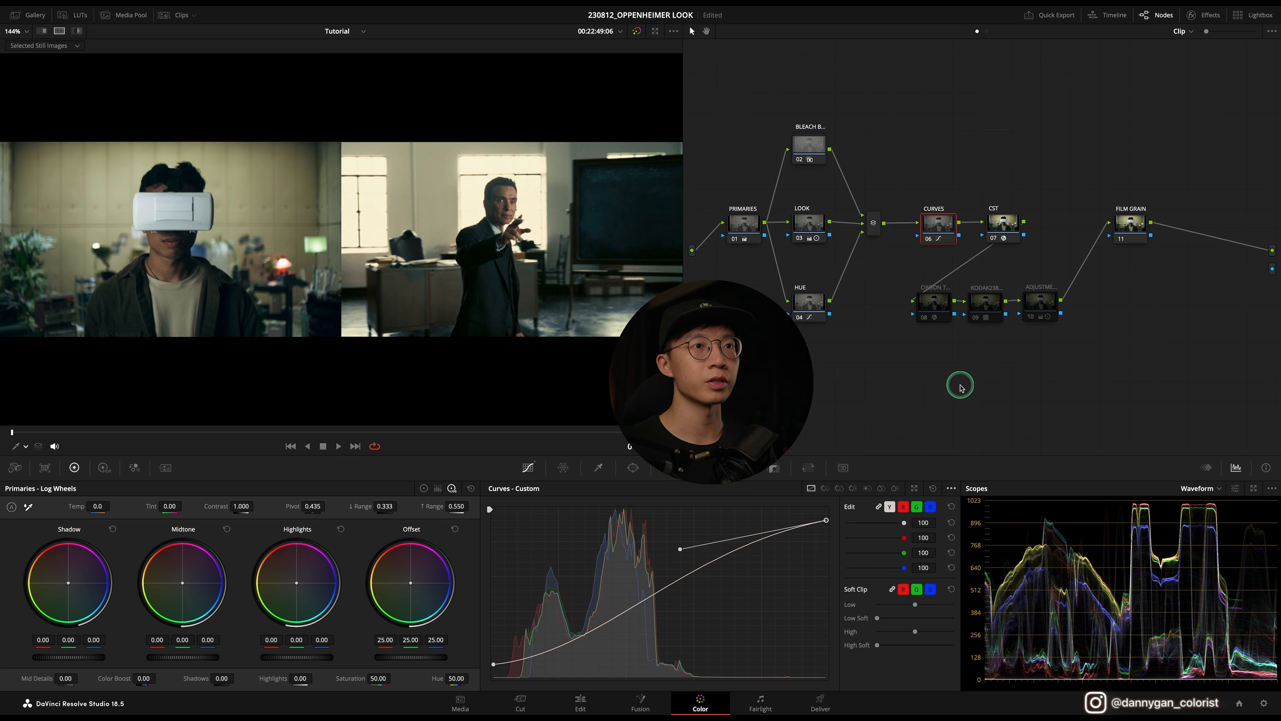
{"action": "left_click", "coordinate": [1009, 228]}
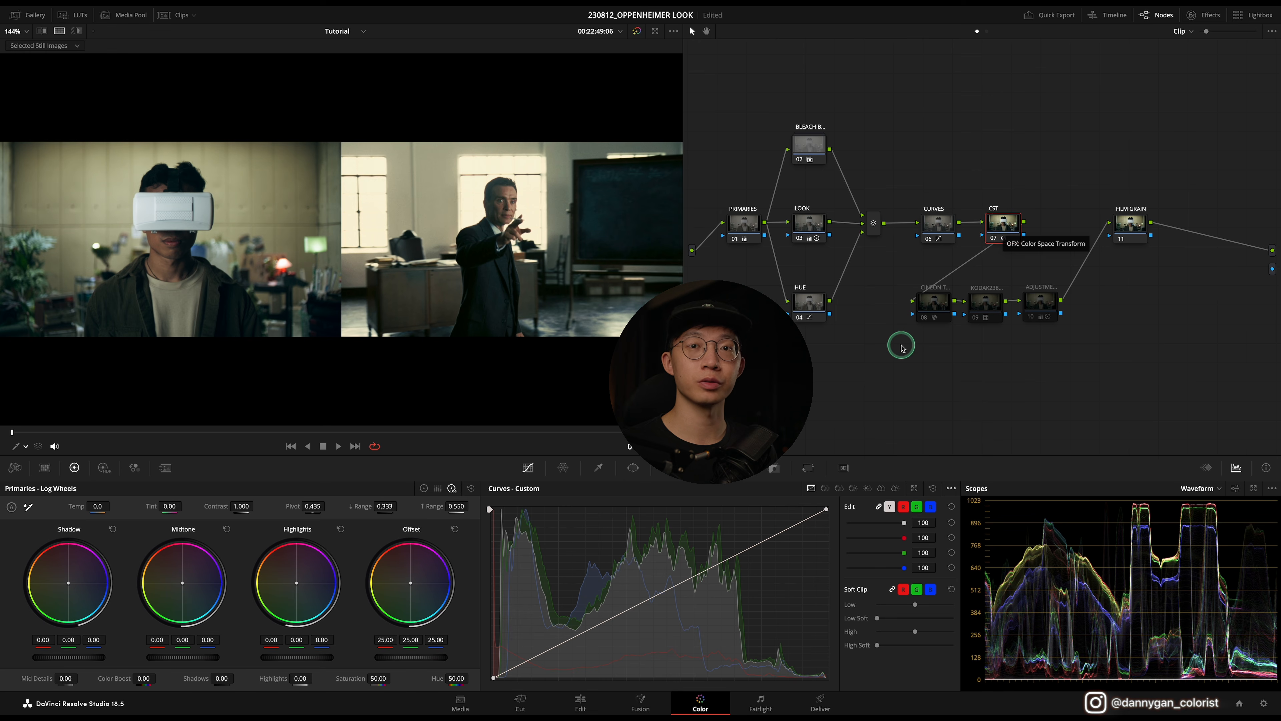
Step: Enable the Cineon color space transform node and open its Color Space Transform settings
{"action": "left_click", "coordinate": [936, 305]}
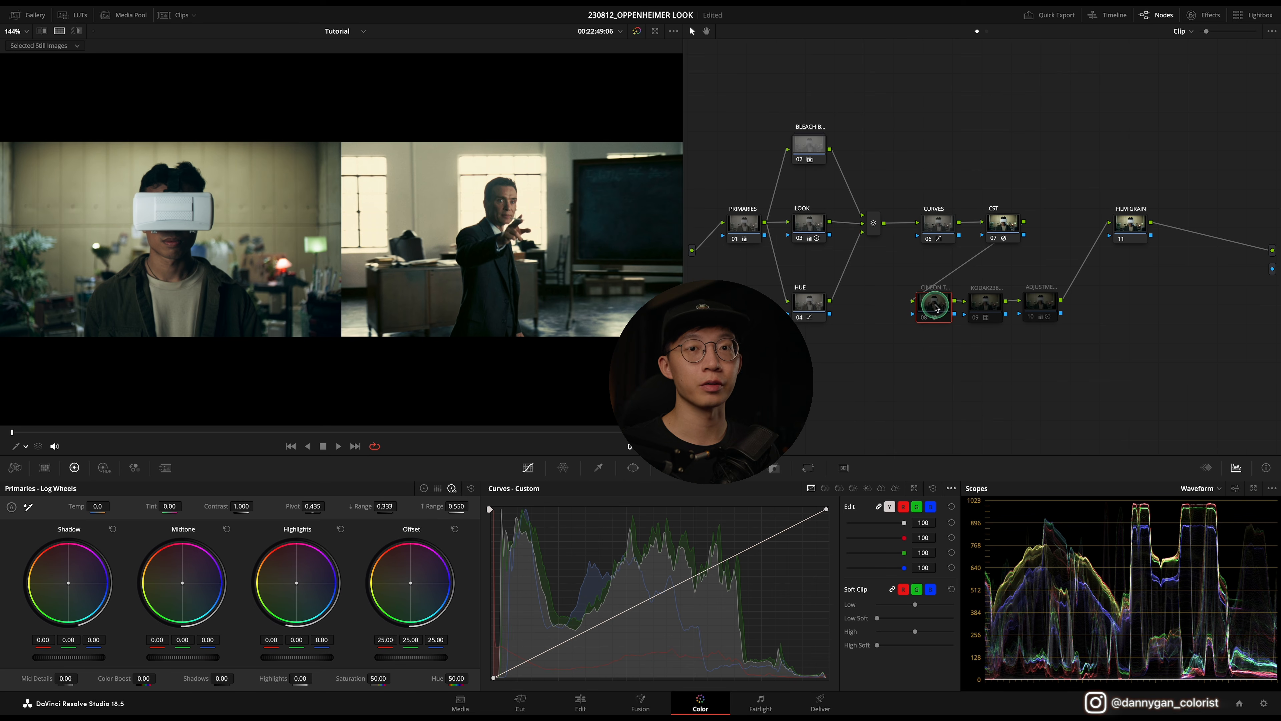
{"action": "left_click", "coordinate": [935, 310]}
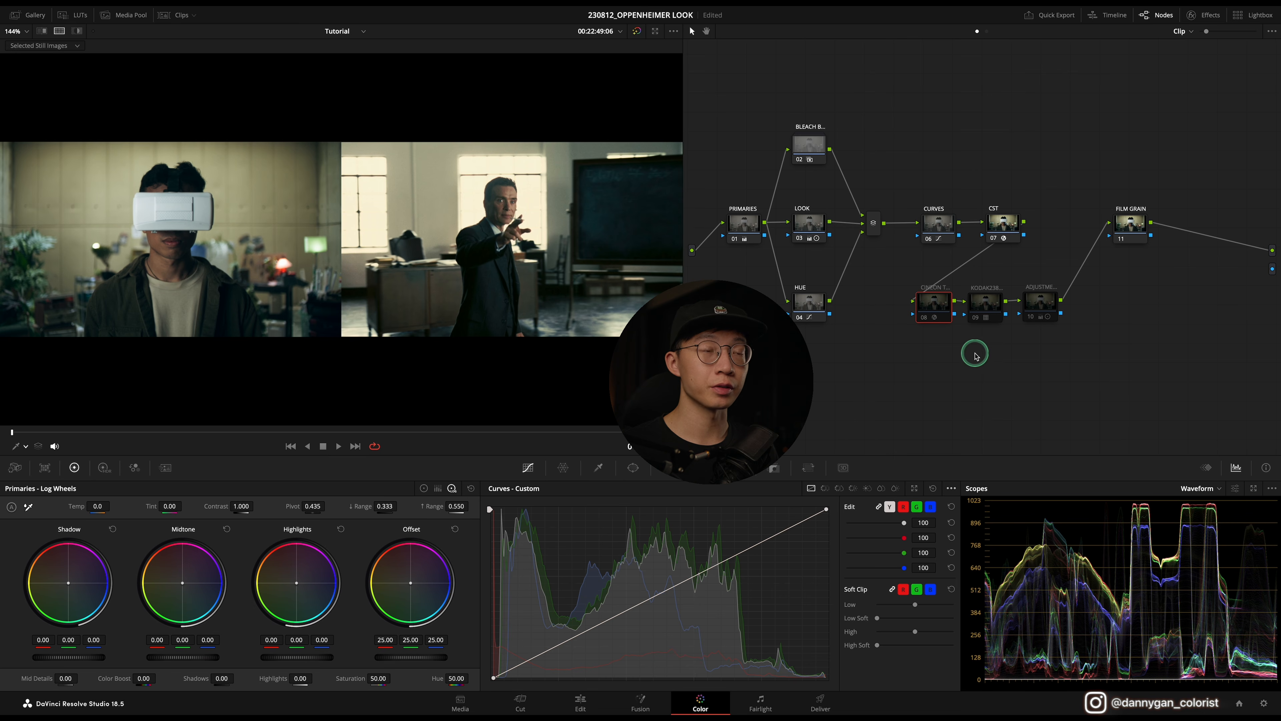
{"action": "key", "text": "super+d"}
{"action": "double_click", "coordinate": [940, 305]}
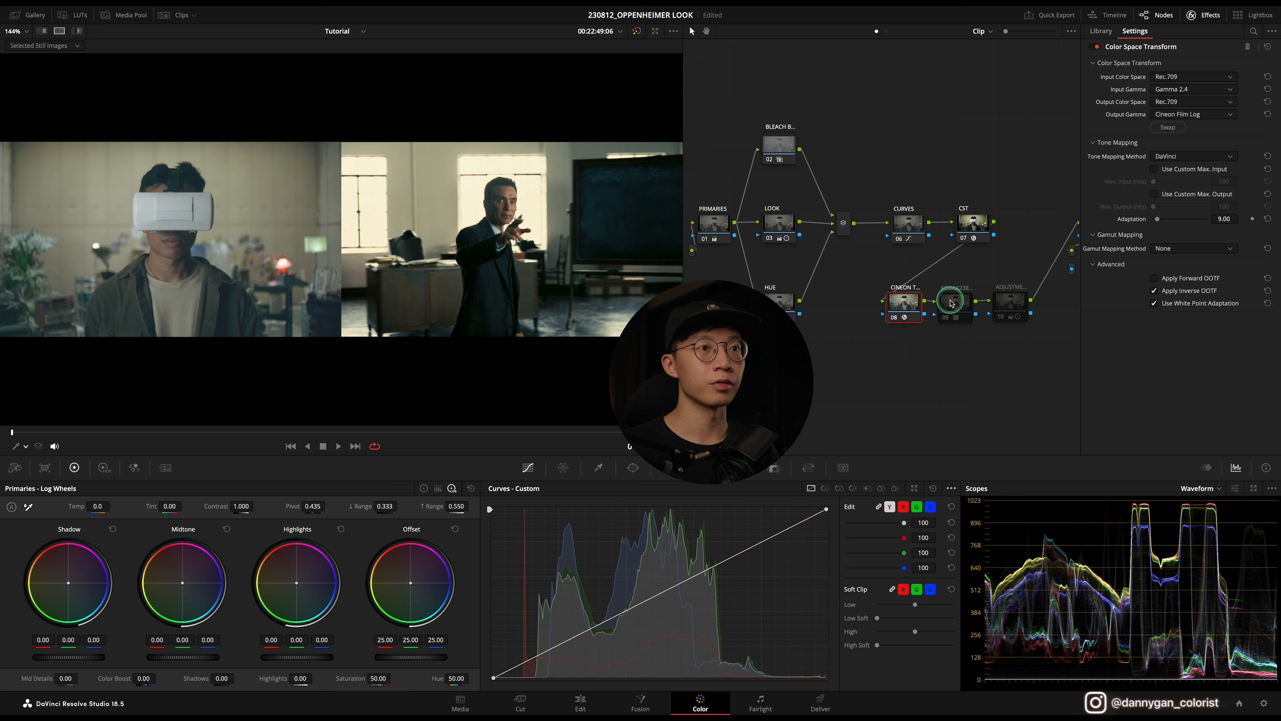
Step: Enable the KODAK2383 node and check its LUT under Film Looks
{"action": "left_click", "coordinate": [954, 302]}
{"action": "right_click", "coordinate": [957, 304]}
{"action": "mouse_move", "coordinate": [993, 419]}
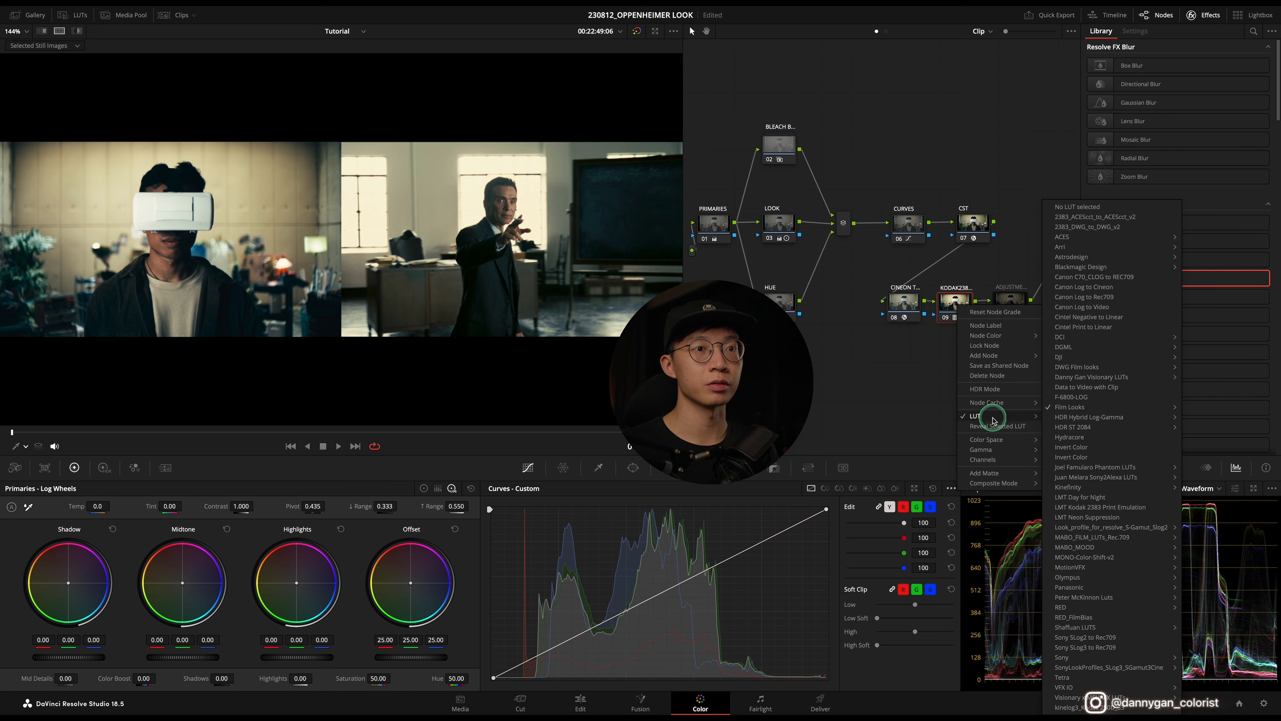
{"action": "mouse_move", "coordinate": [1090, 407]}
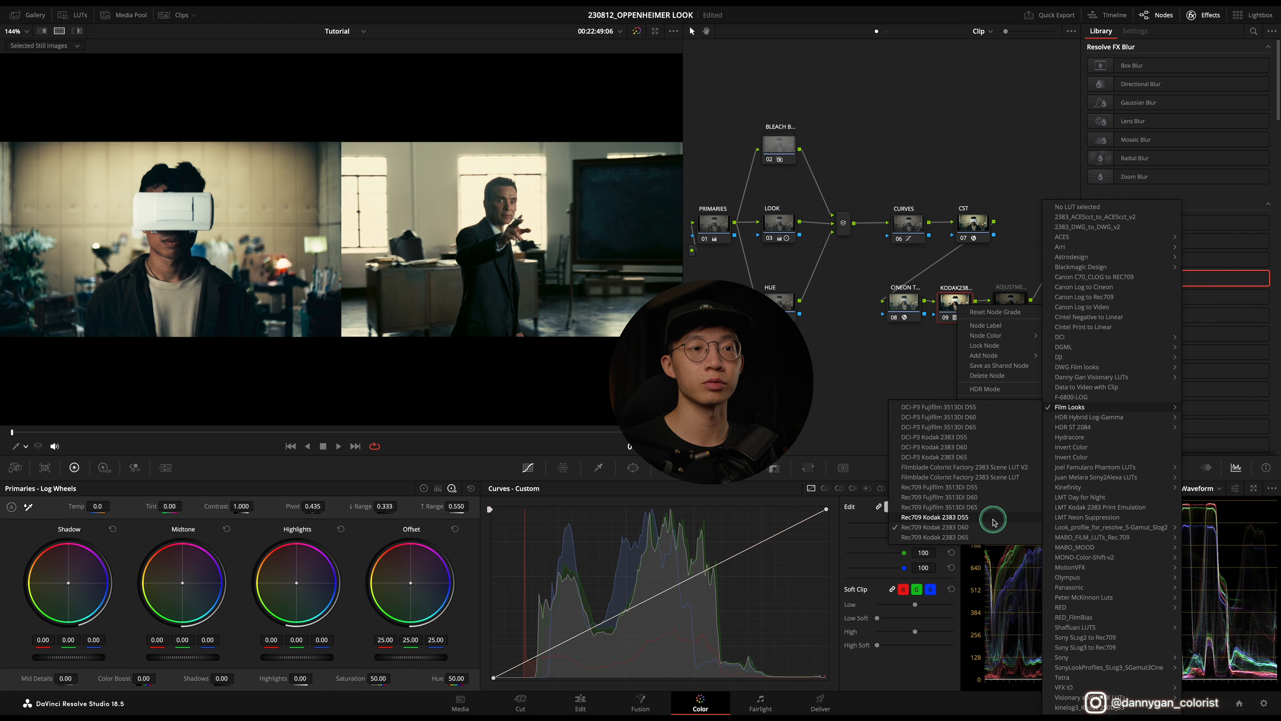
{"action": "left_click", "coordinate": [919, 383]}
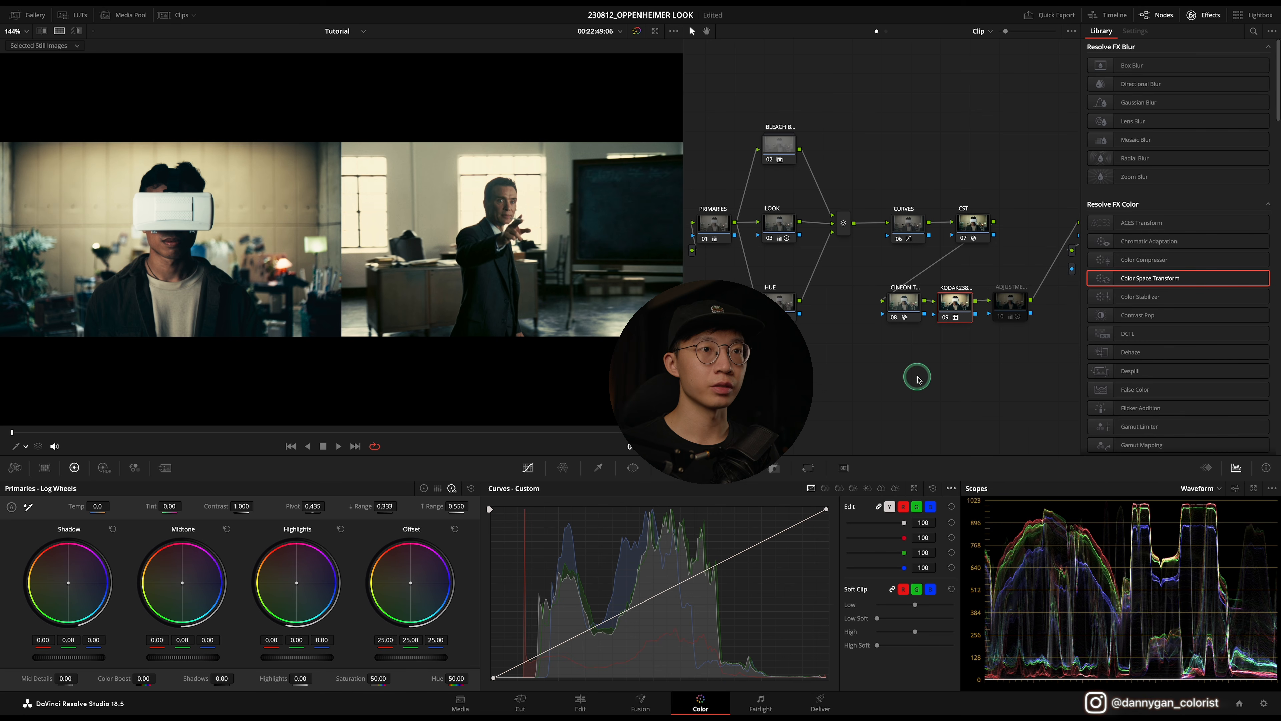
Step: Enable the adjustment node and close the effects panel
{"action": "left_click", "coordinate": [1013, 308]}
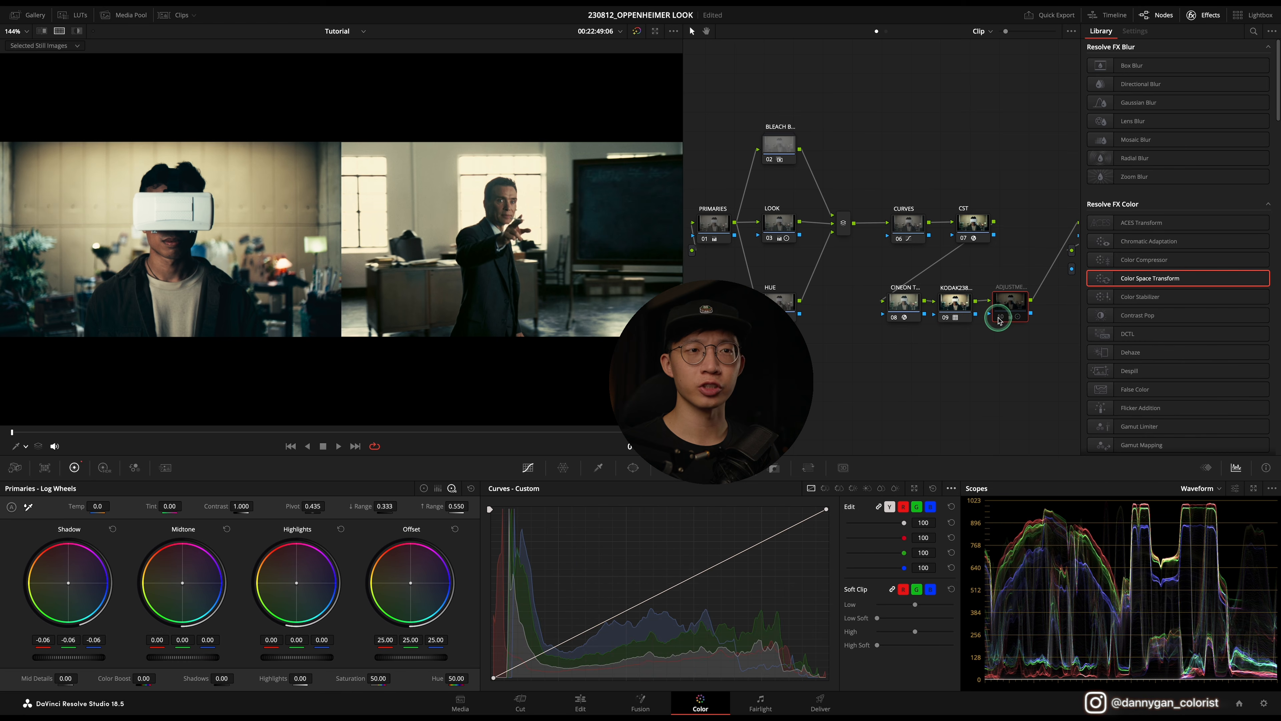
{"action": "left_click", "coordinate": [1002, 317]}
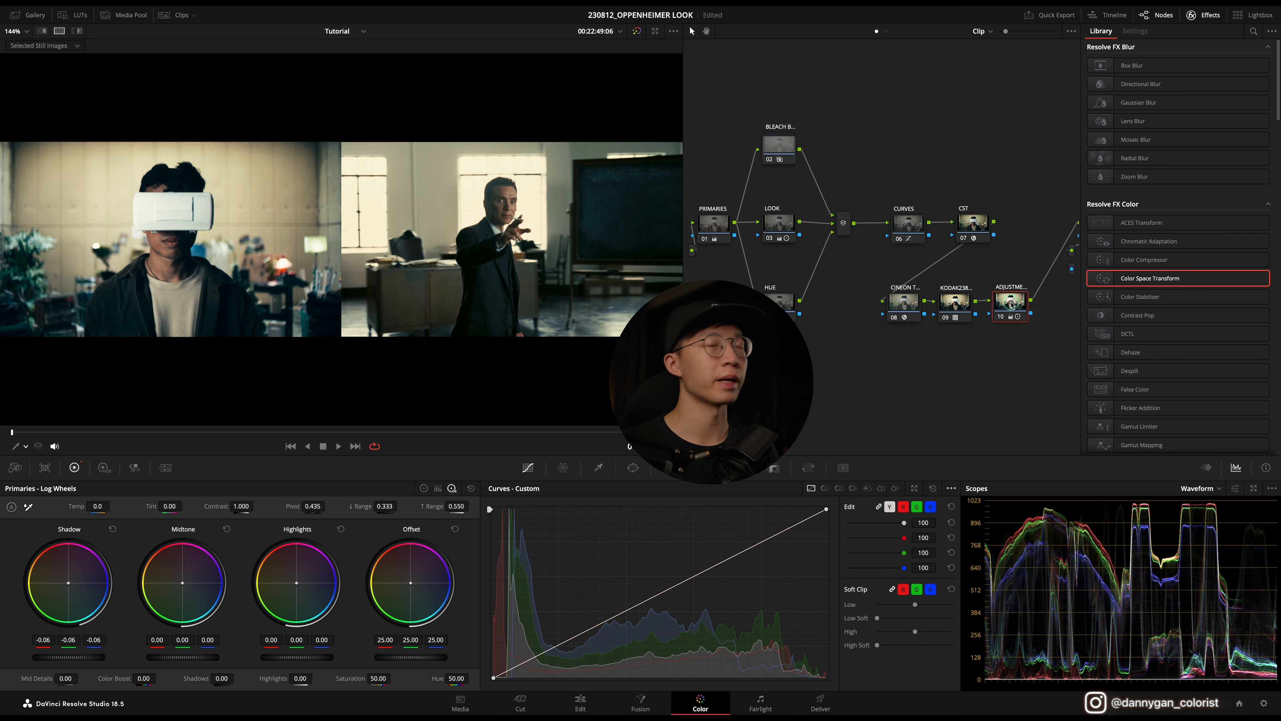
{"action": "left_click", "coordinate": [1012, 337]}
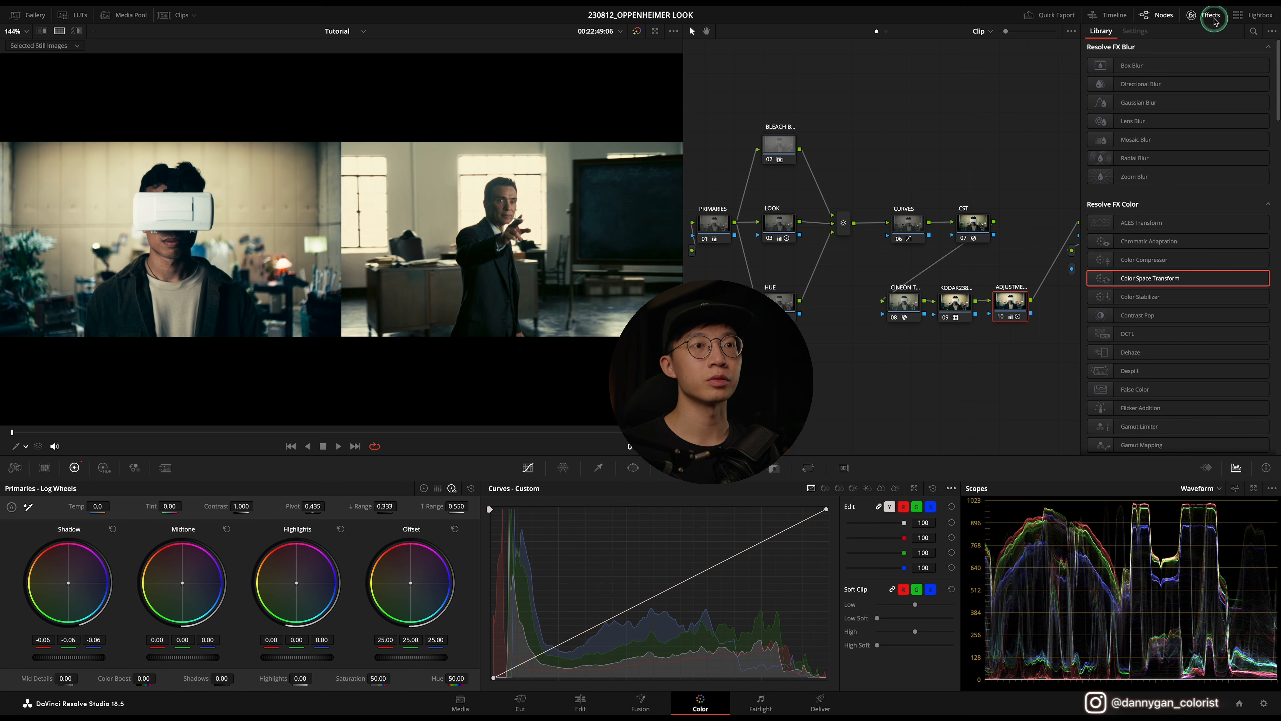
{"action": "left_click", "coordinate": [1205, 15]}
Step: Combine the Cineon, Kodak and adjustment nodes into a compound node
{"action": "left_click_drag", "start_coordinate": [1092, 349], "coordinate": [885, 270]}
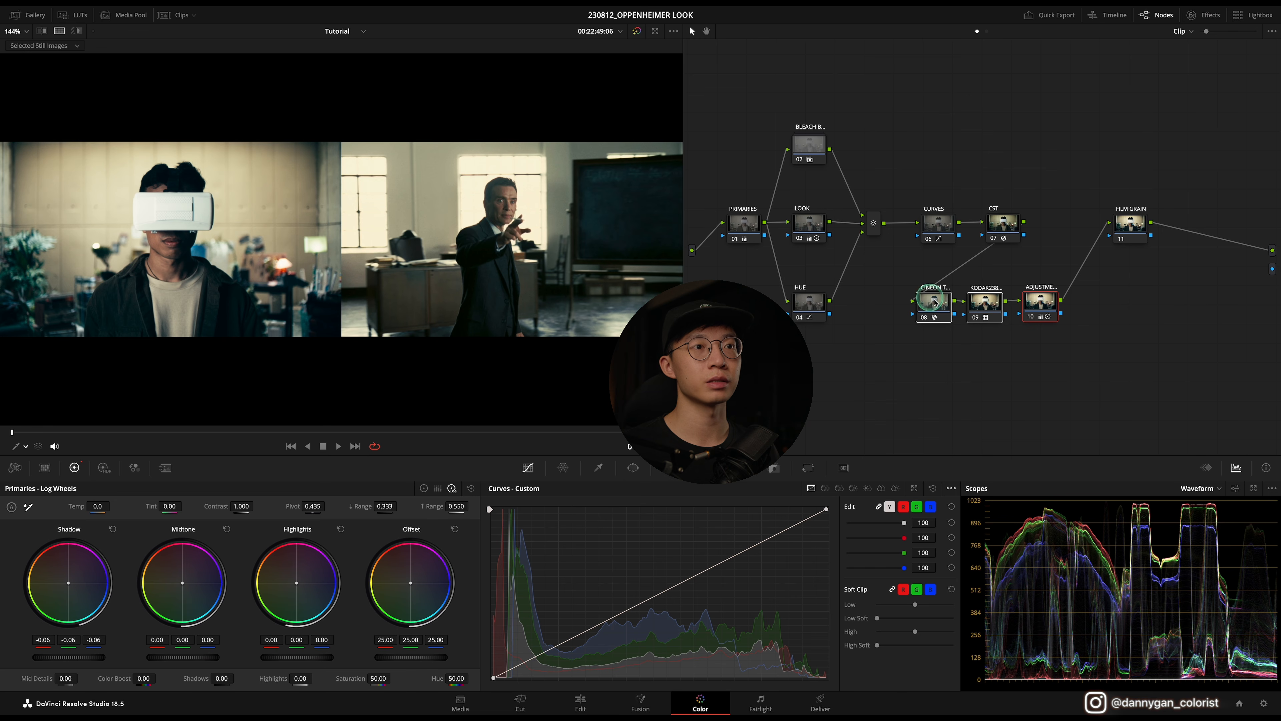
{"action": "right_click", "coordinate": [941, 306]}
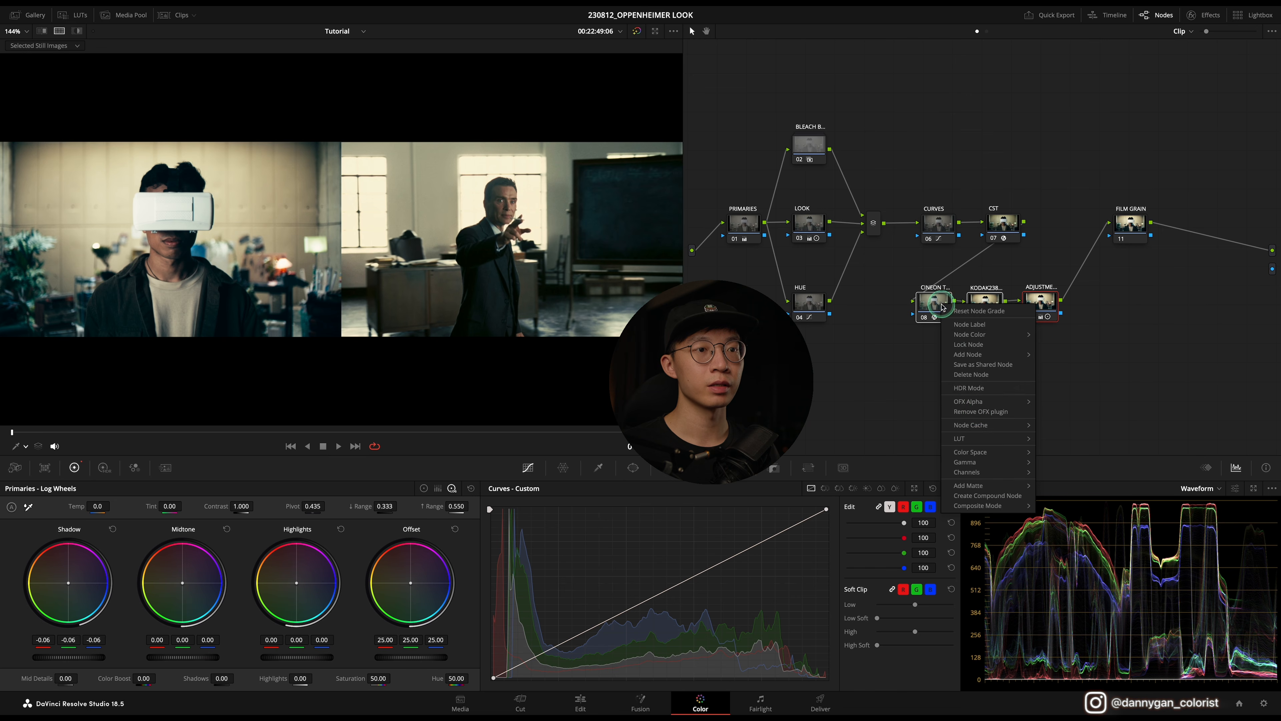
{"action": "left_click", "coordinate": [1001, 495]}
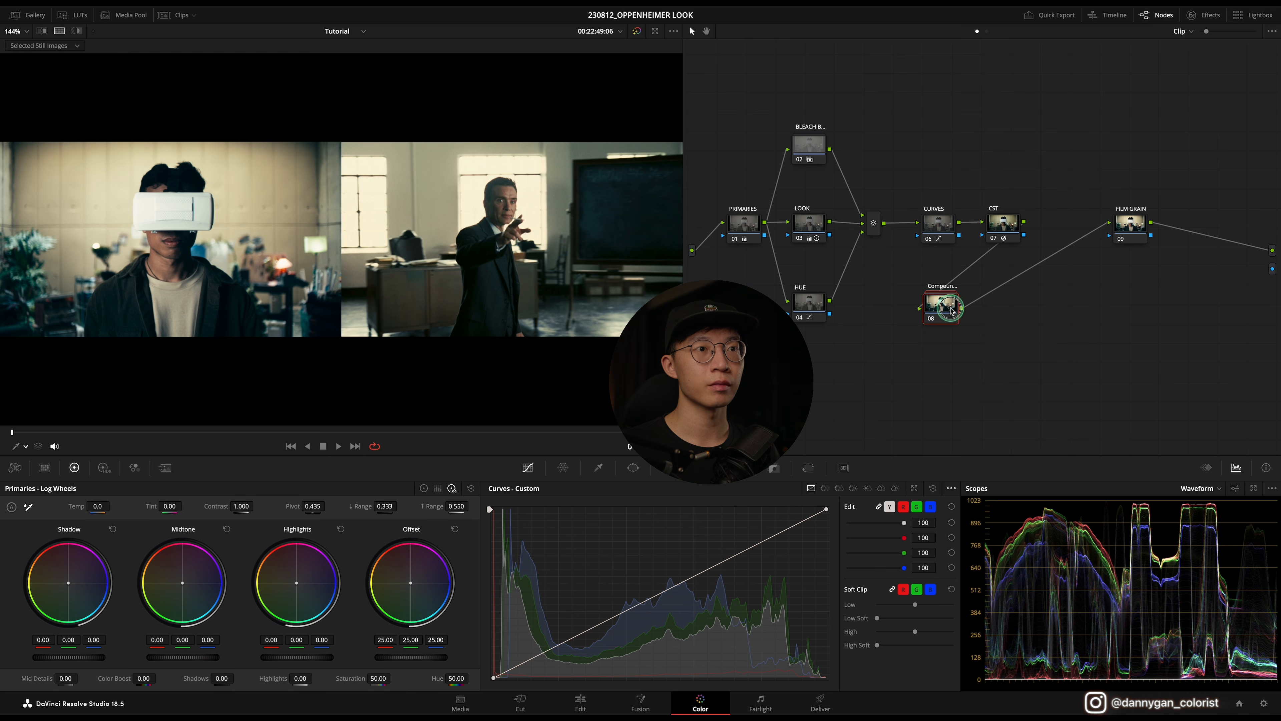
Step: Label the compound node KODAK2383 and place it between the CST and FILM GRAIN nodes
{"action": "left_click_drag", "start_coordinate": [953, 303], "coordinate": [1040, 272]}
{"action": "double_click", "coordinate": [1038, 258]}
{"action": "key", "text": "Caps_Lock"}
{"action": "type", "text": "KODAK2383"}
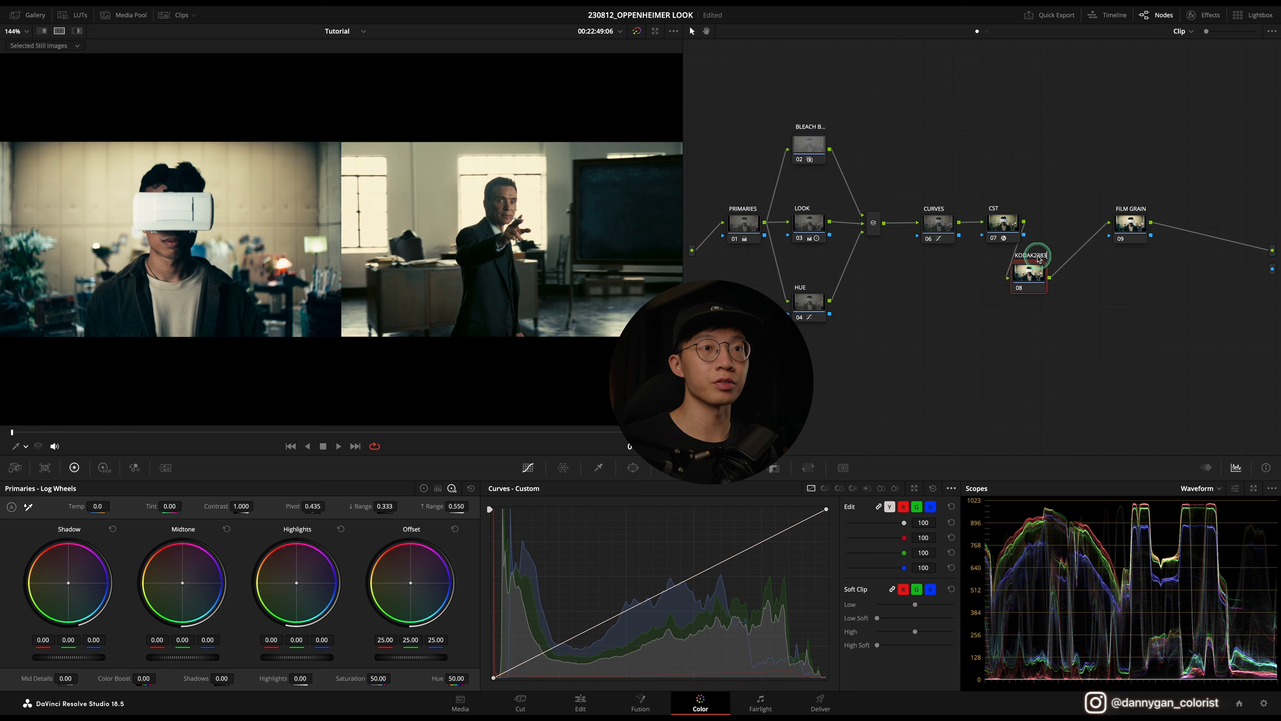
{"action": "left_click_drag", "start_coordinate": [1038, 259], "coordinate": [1067, 230]}
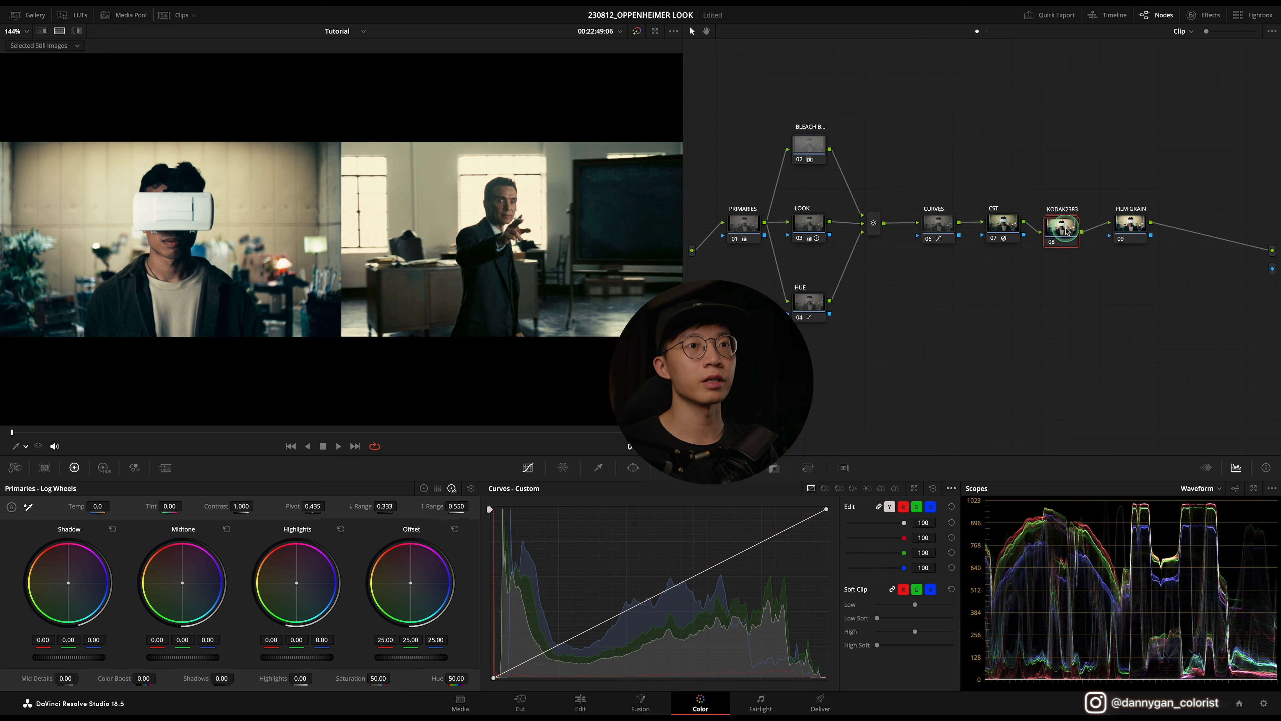
{"action": "left_click_drag", "start_coordinate": [1039, 173], "coordinate": [1088, 279]}
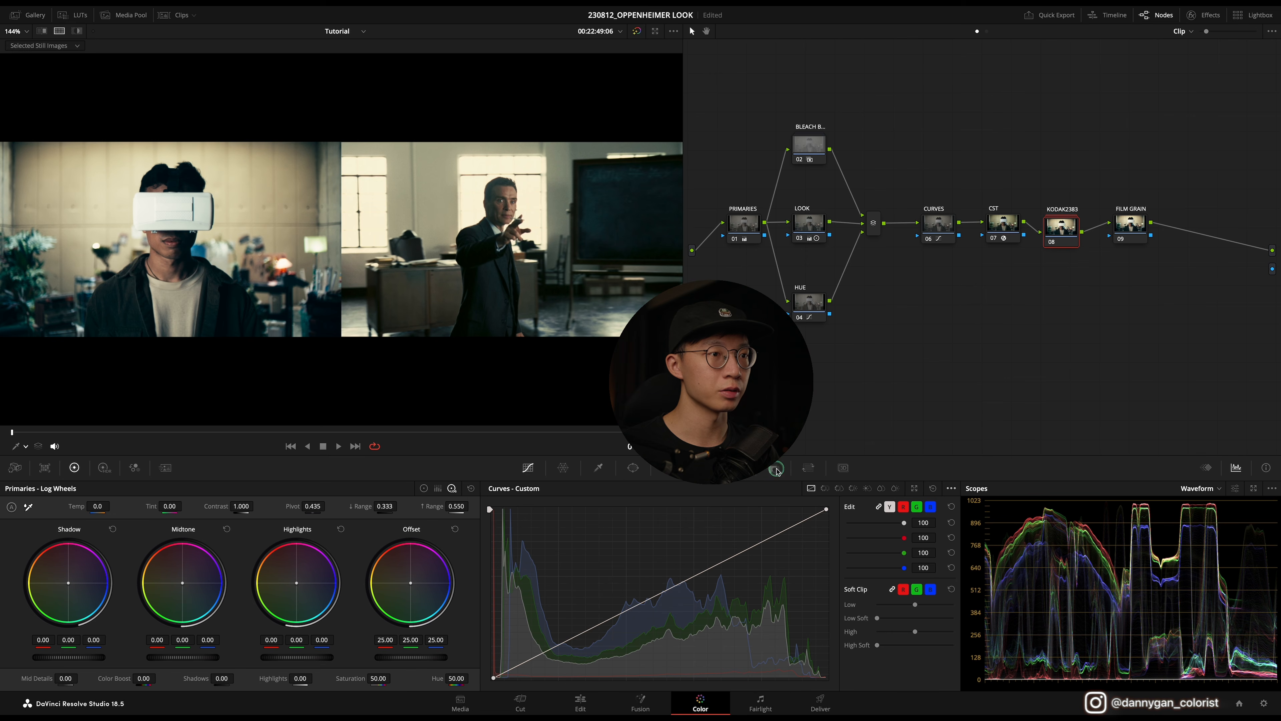
Step: Set the compound node's key output gain to 0.3
{"action": "left_click", "coordinate": [776, 469]}
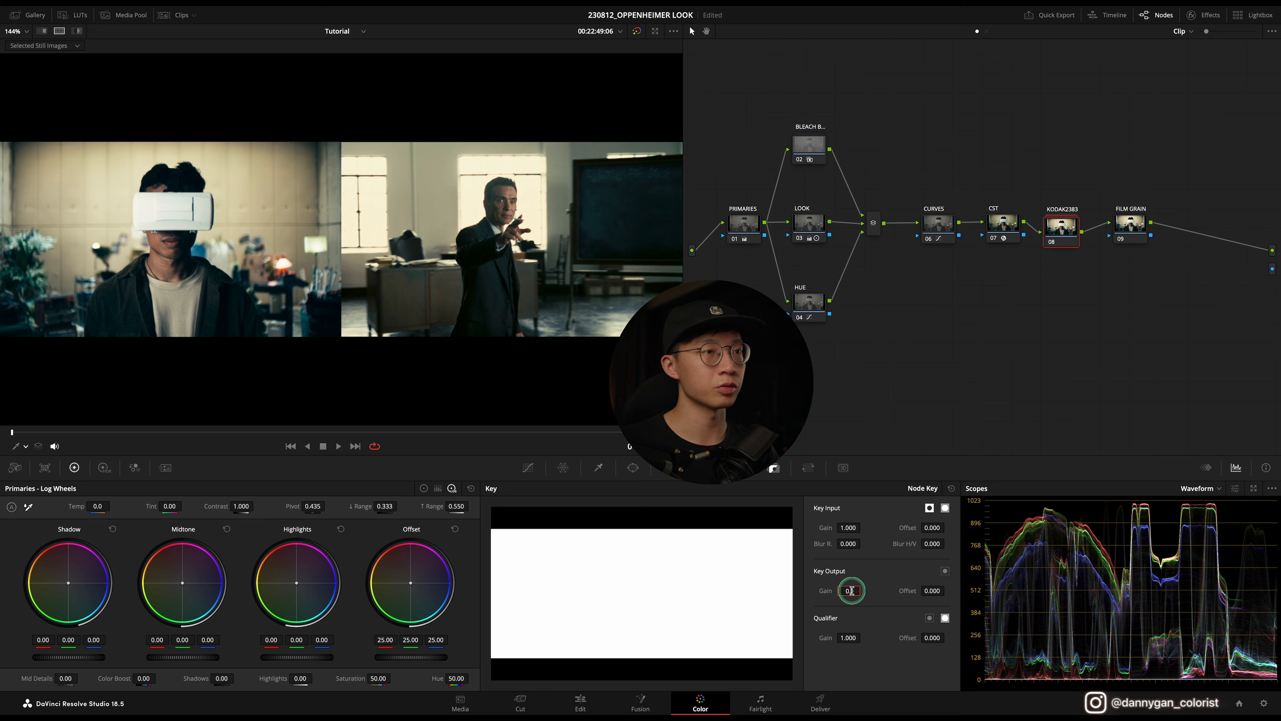
{"action": "left_click", "coordinate": [852, 591]}
{"action": "type", "text": "0.3"}
{"action": "key", "text": "Return"}
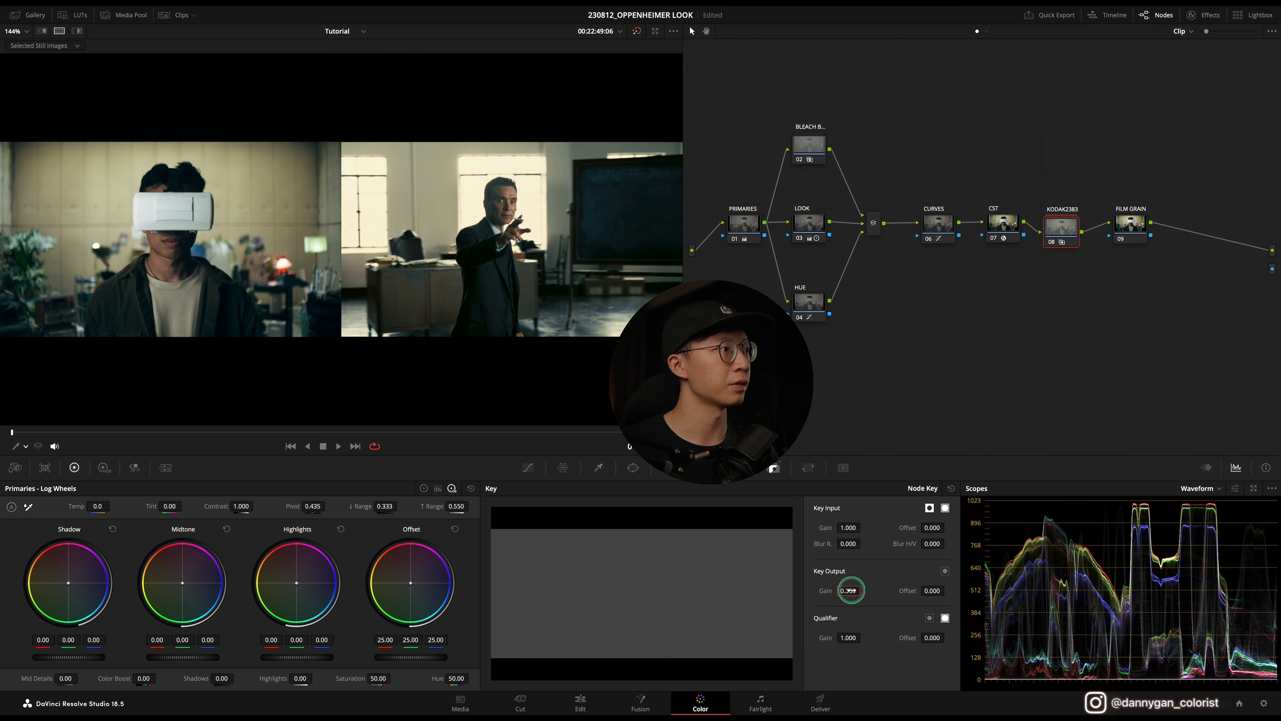
Step: Toggle the KODAK2383 node off and on to compare, and set its key output gain to 0.5
{"action": "left_click", "coordinate": [1053, 246]}
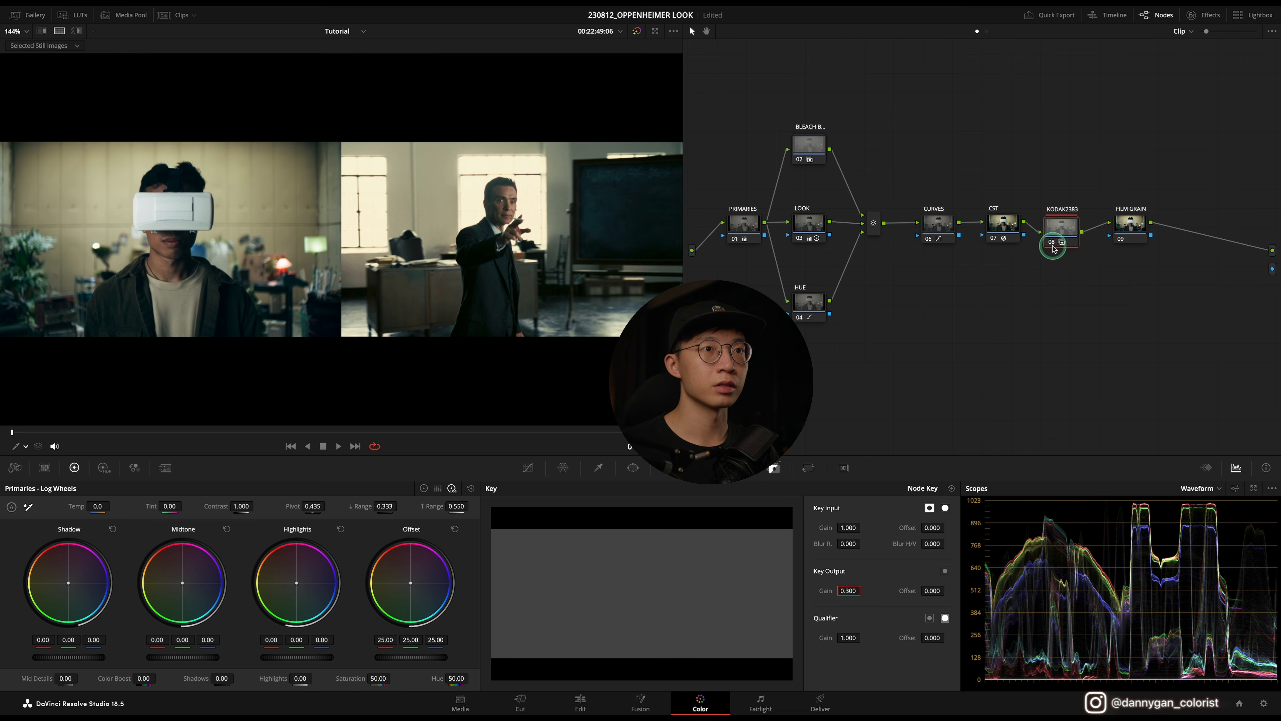
{"action": "left_click", "coordinate": [1053, 245]}
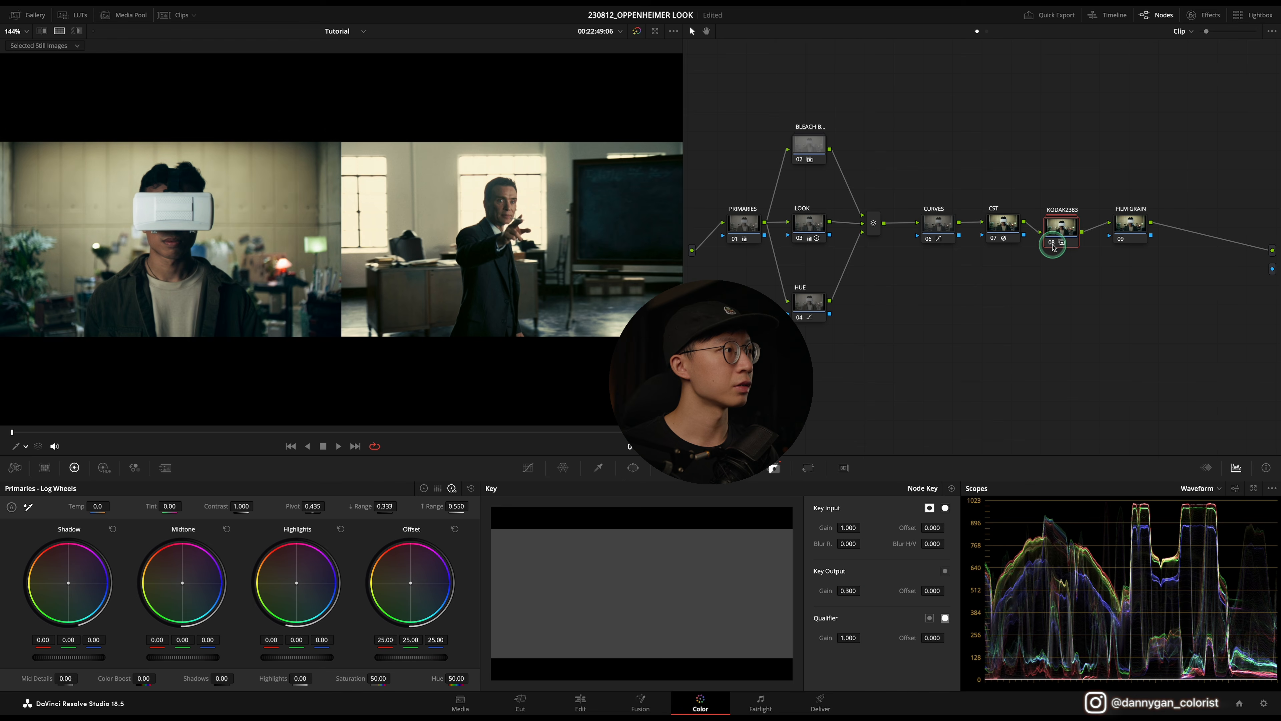
{"action": "left_click", "coordinate": [1053, 245]}
{"action": "left_click", "coordinate": [1052, 244]}
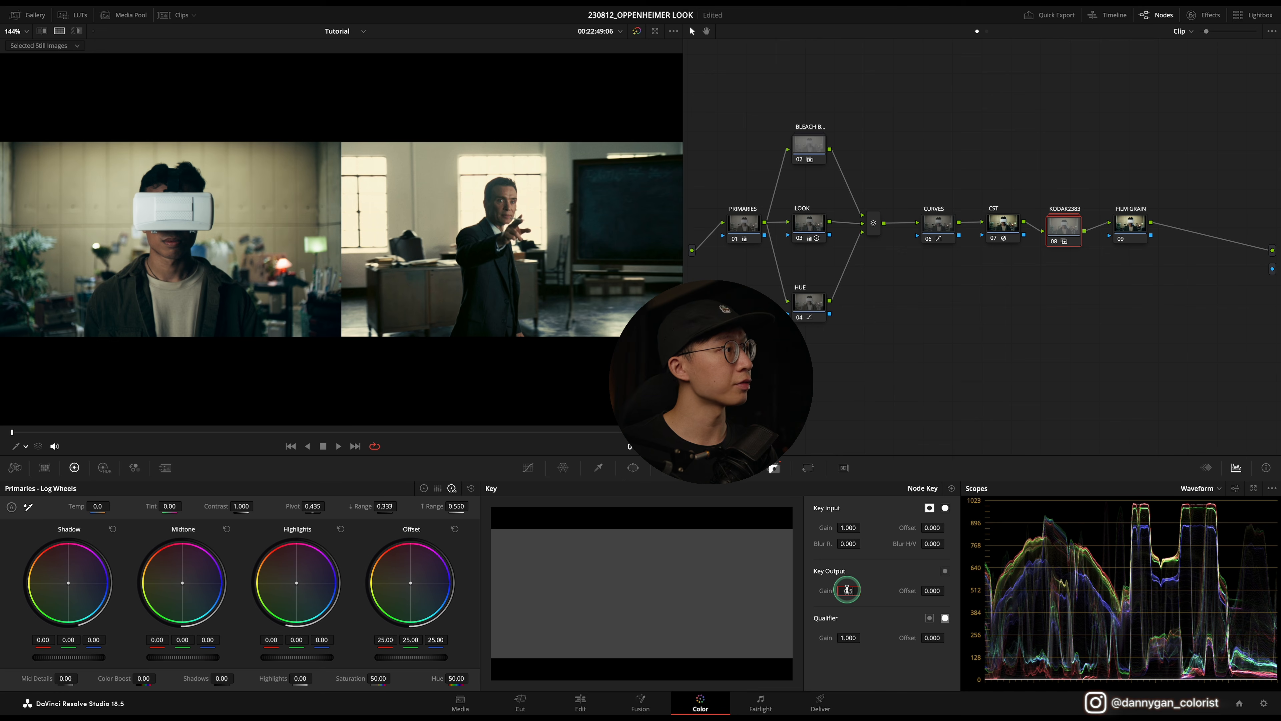
{"action": "key", "text": "Return"}
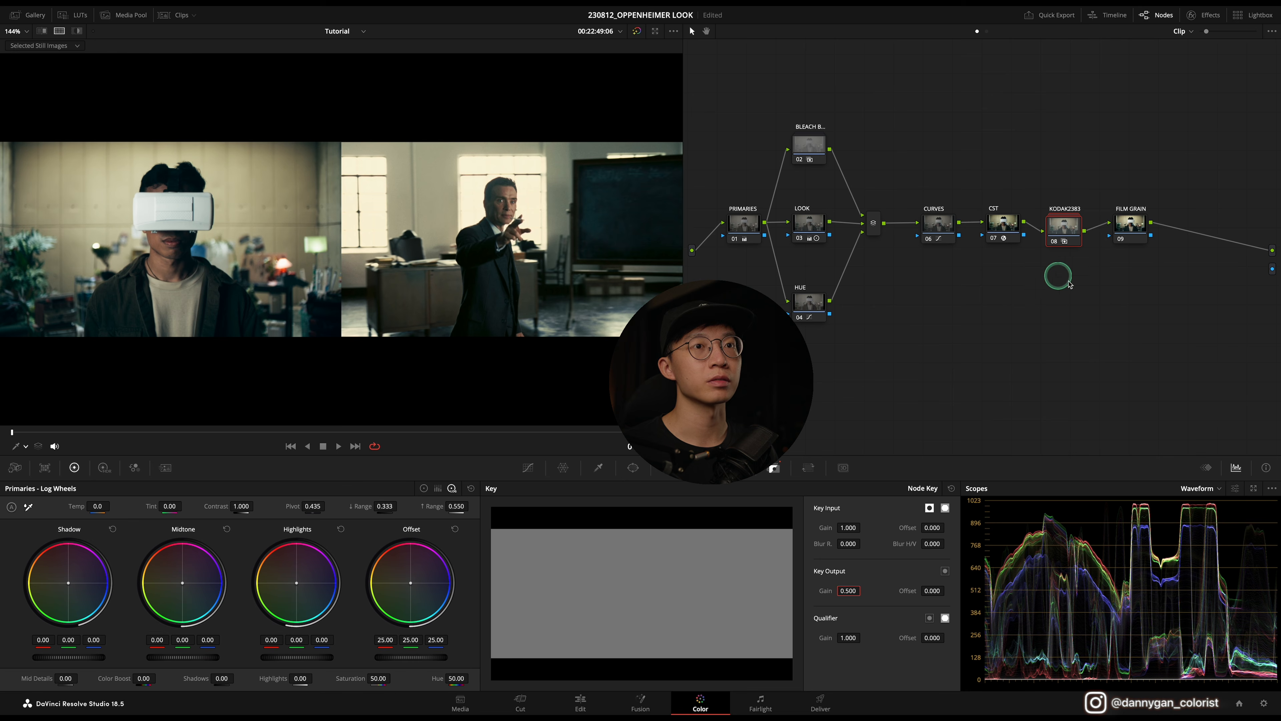
Step: Search the effects library for film grain and apply Film Grain to the FILM GRAIN node
{"action": "left_click_drag", "start_coordinate": [1136, 236], "coordinate": [1125, 235]}
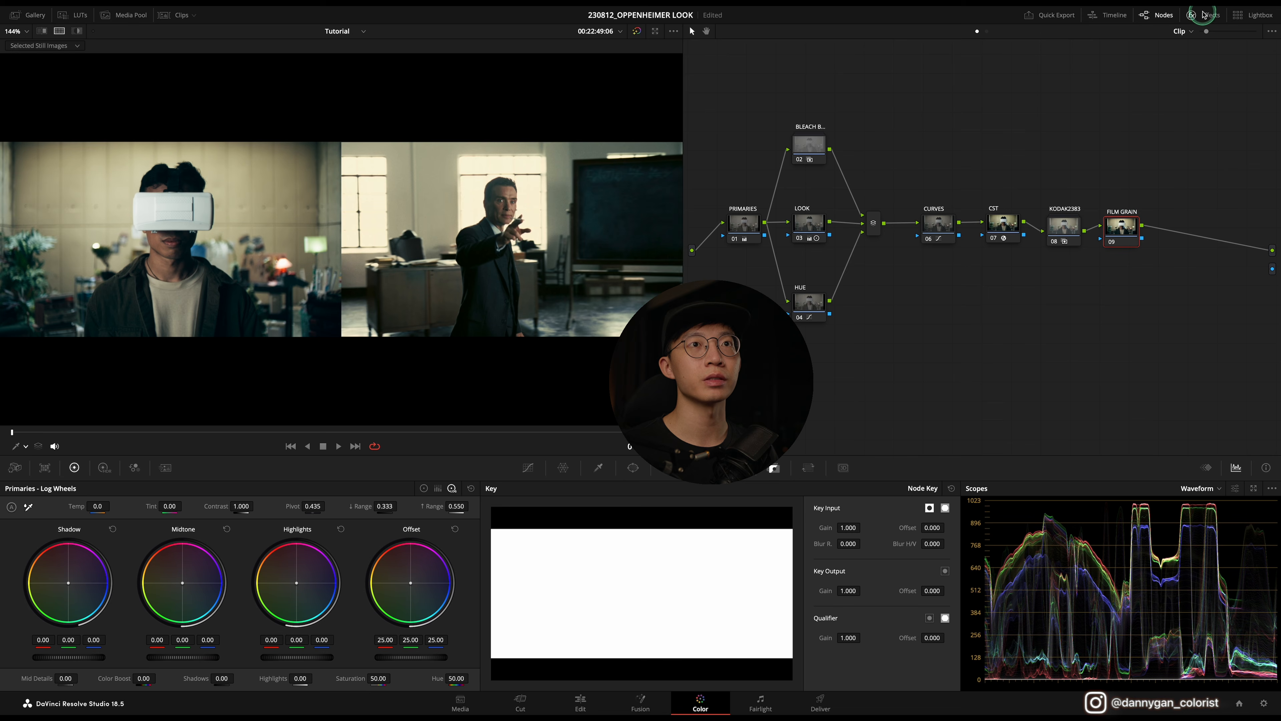
{"action": "left_click", "coordinate": [1207, 17]}
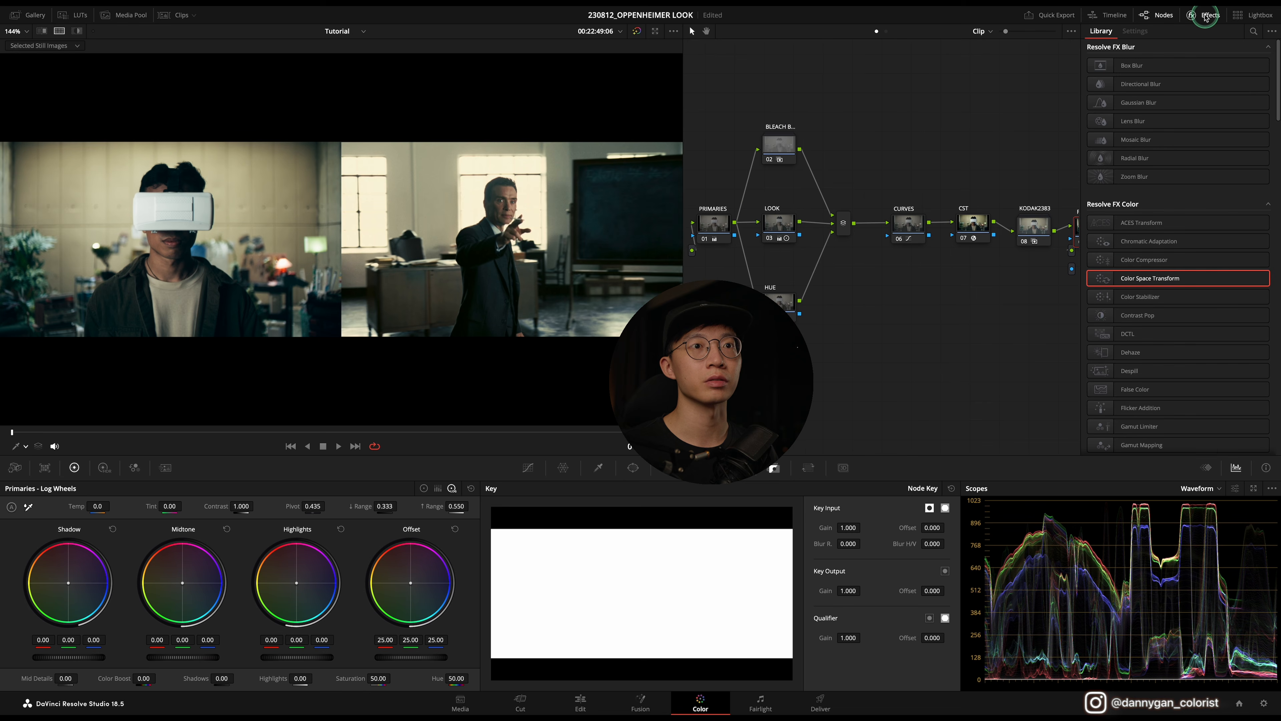
{"action": "left_click", "coordinate": [1195, 15]}
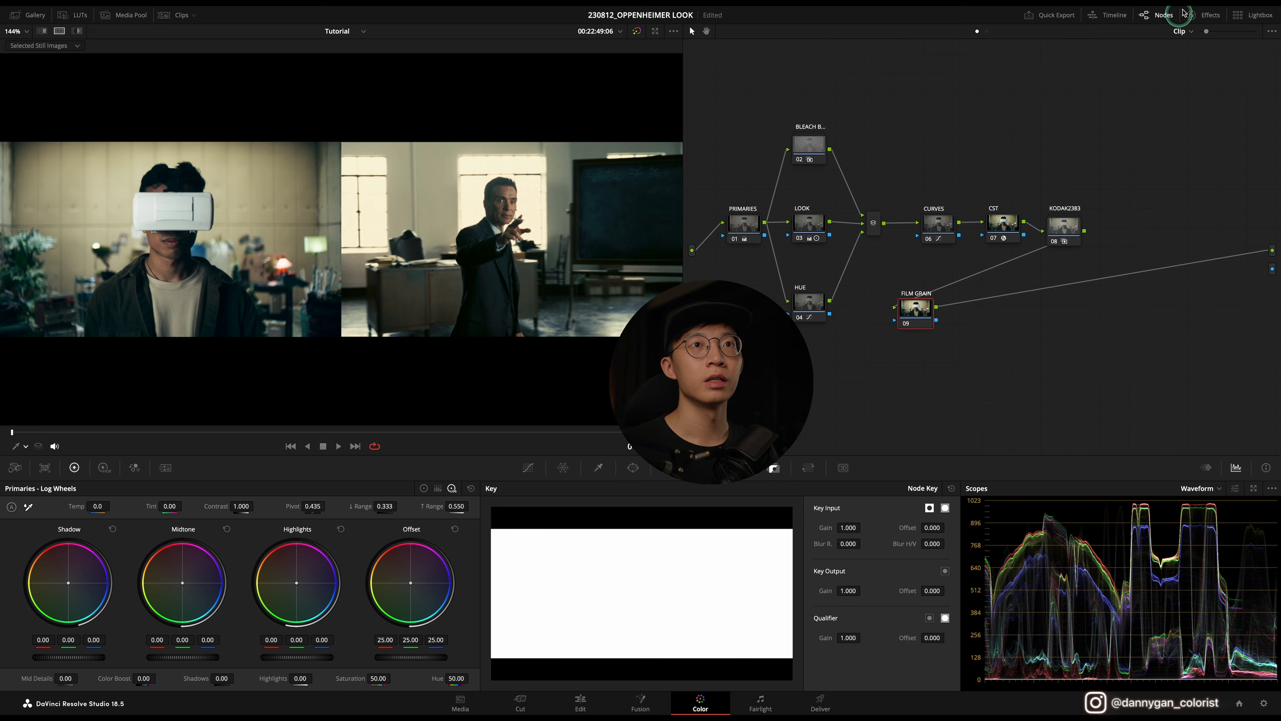
{"action": "left_click", "coordinate": [1207, 15]}
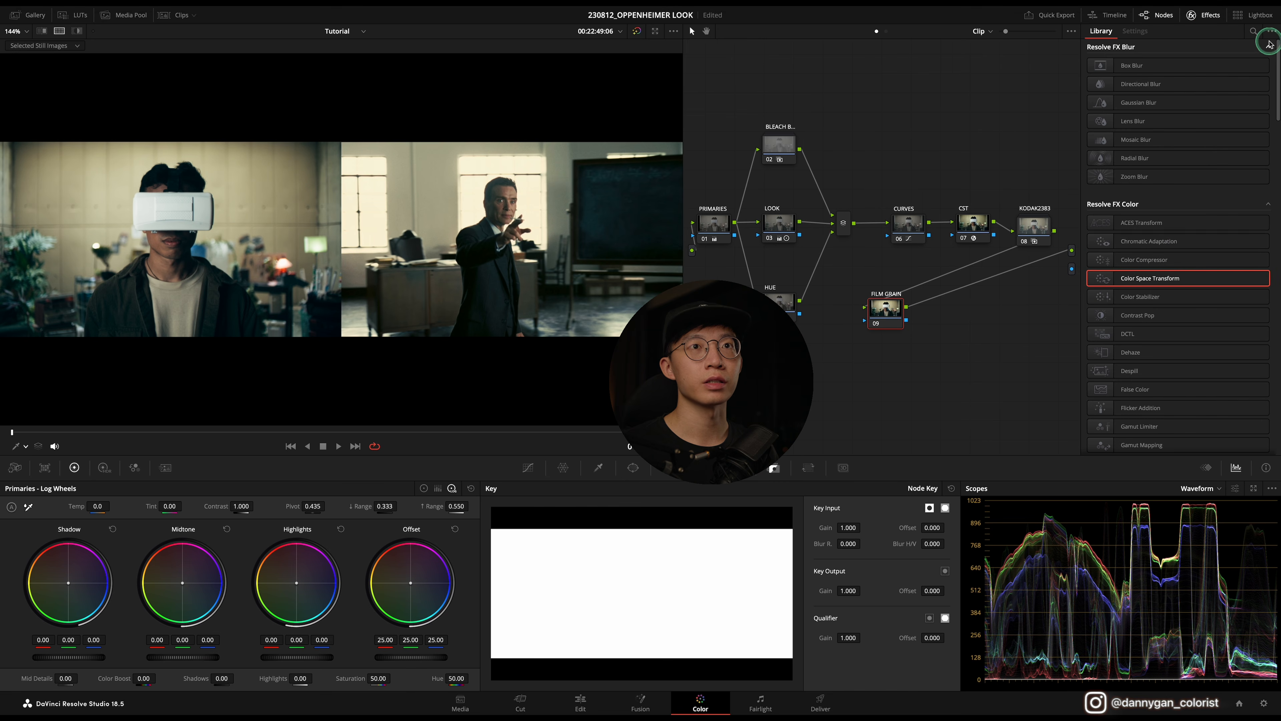
{"action": "left_click", "coordinate": [1254, 30]}
{"action": "key", "text": "Caps_Lock"}
{"action": "type", "text": "fi"}
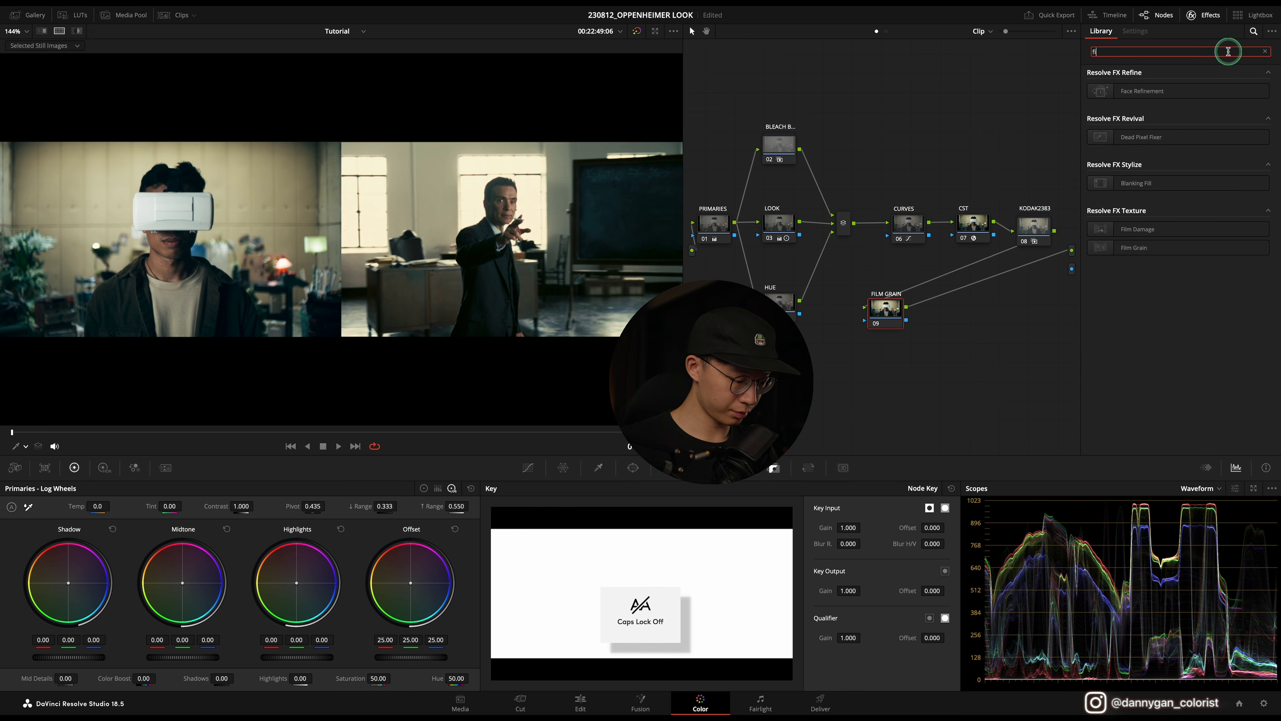
{"action": "type", "text": "lm grain"}
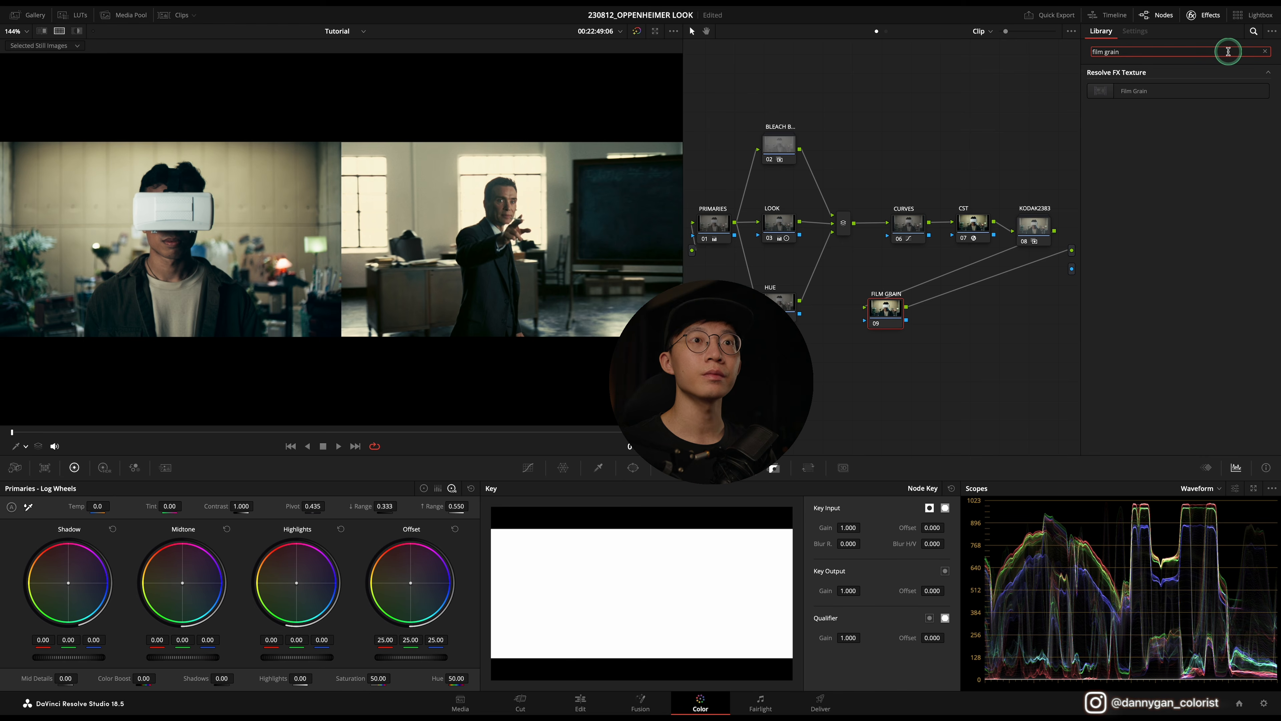
{"action": "left_click_drag", "start_coordinate": [1195, 91], "coordinate": [885, 309]}
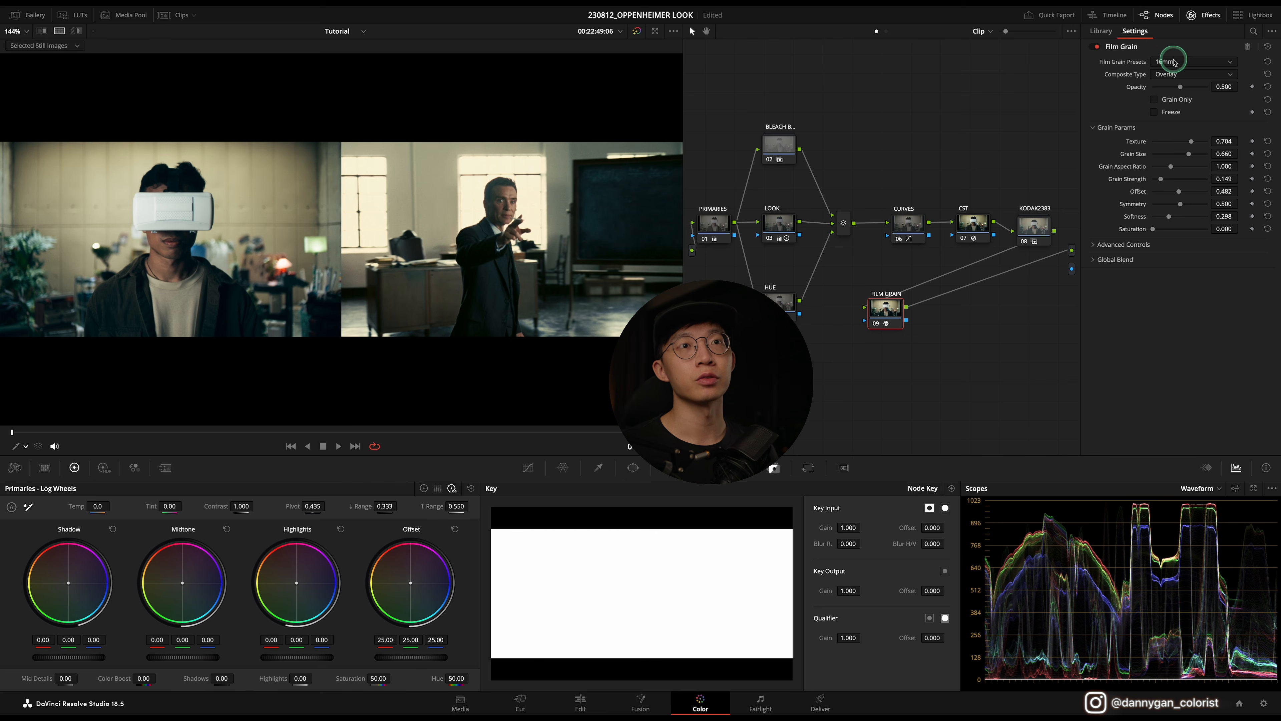
Step: Choose the 16mm 500T film grain preset and preview the grain alone by toggling Grain Only
{"action": "left_click", "coordinate": [1174, 63]}
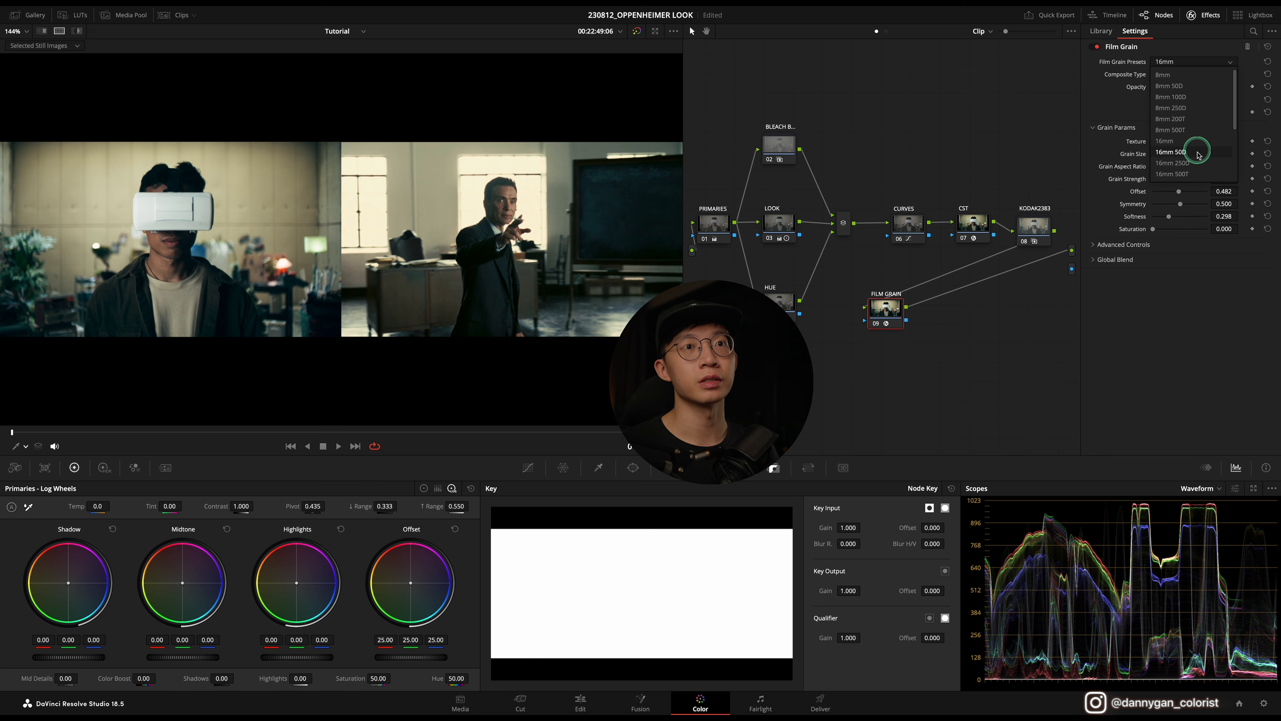
{"action": "left_click", "coordinate": [1180, 174]}
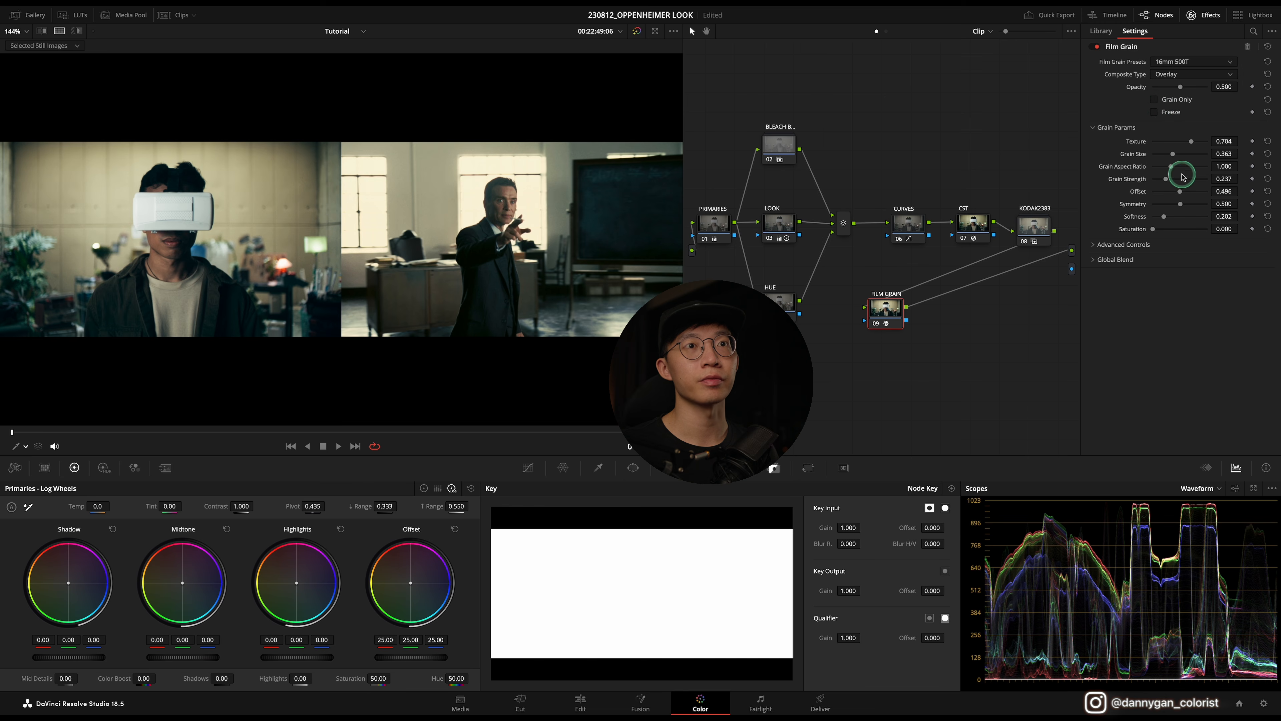
{"action": "left_click", "coordinate": [1155, 100]}
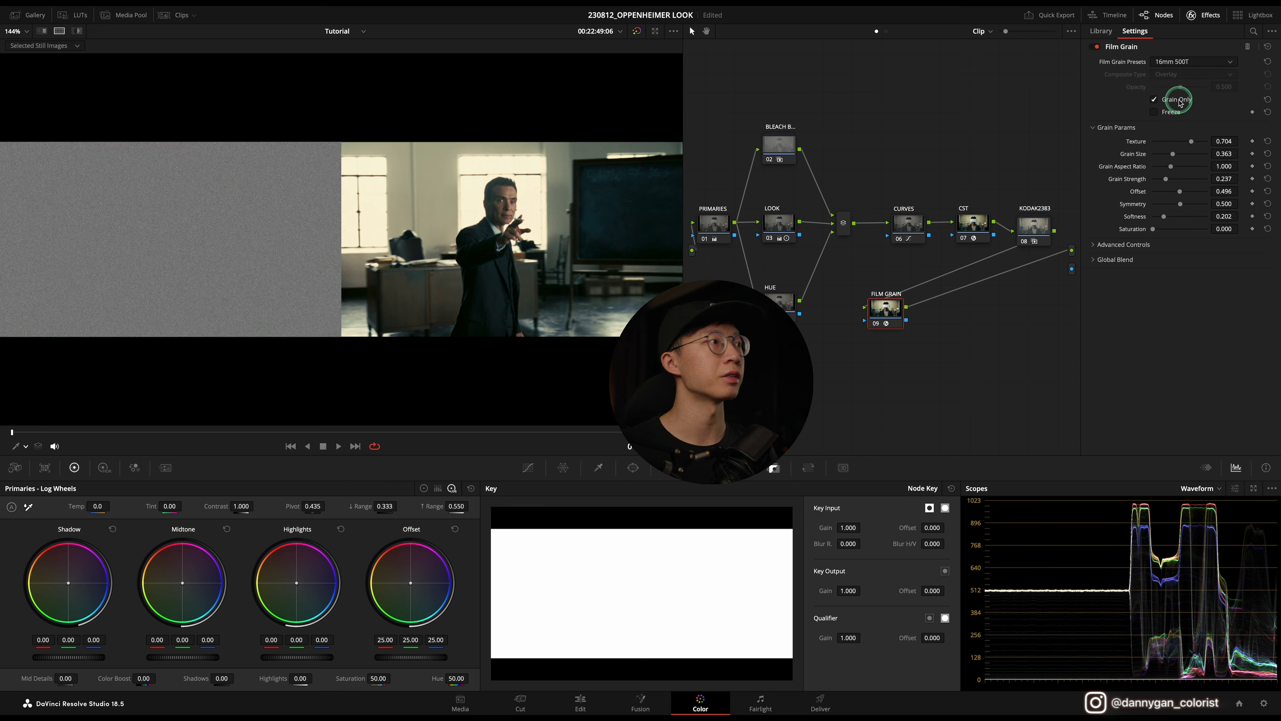
{"action": "left_click", "coordinate": [1155, 101]}
Step: Move the FILM GRAIN node back into line after the KODAK2383 node and play back the result
{"action": "key", "text": "space"}
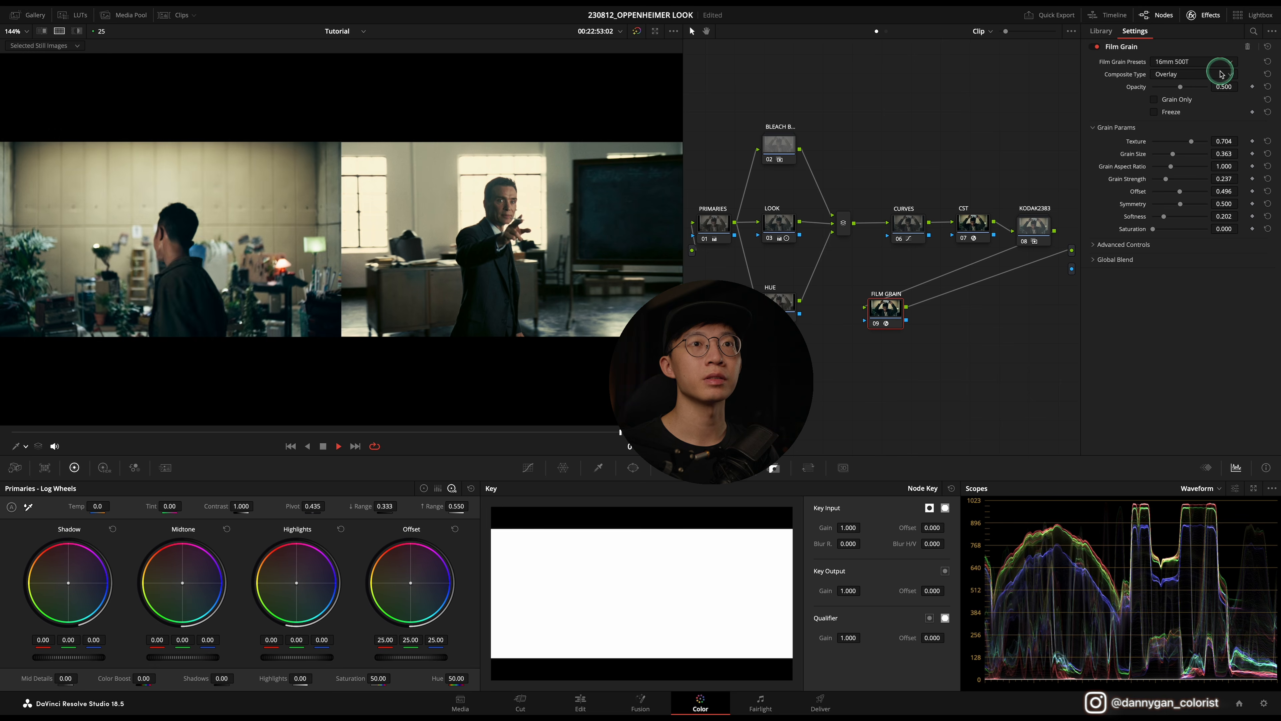
{"action": "key", "text": "space"}
{"action": "left_click", "coordinate": [1216, 17]}
{"action": "left_click_drag", "start_coordinate": [918, 305], "coordinate": [1126, 231]}
{"action": "key", "text": "space"}
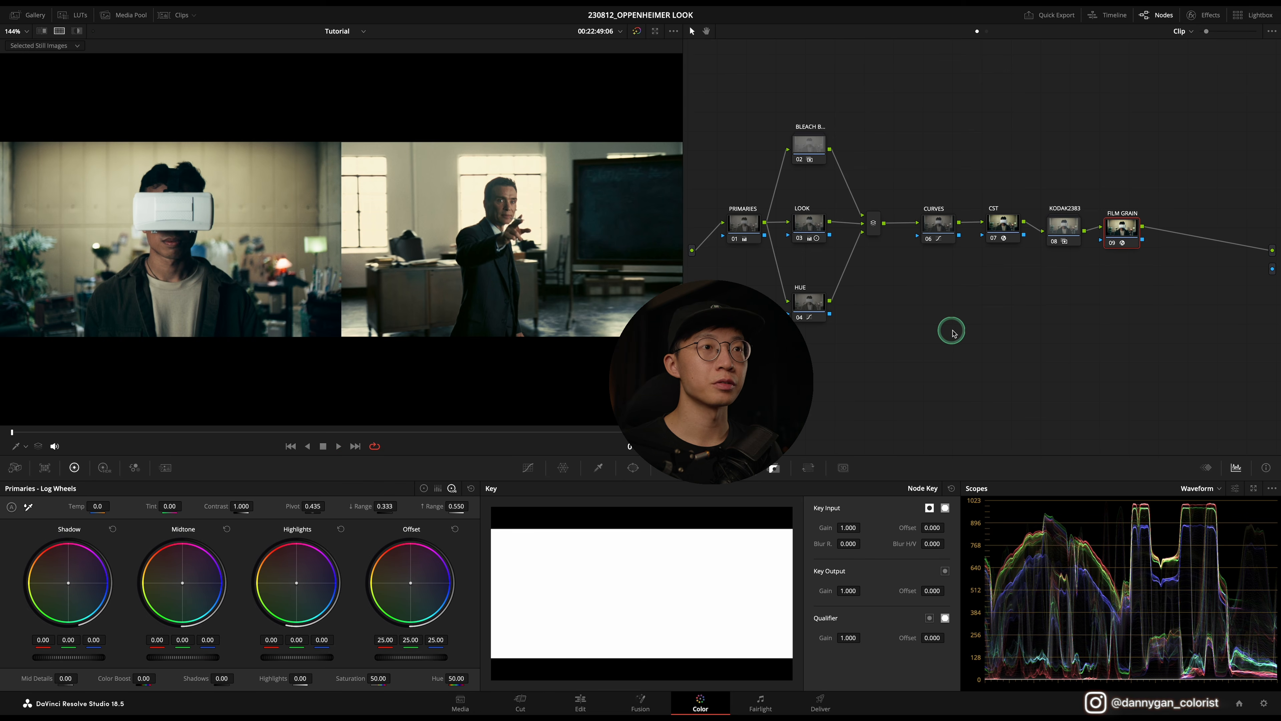
Step: Disable all grading nodes to view the ungraded clip, then re-enable the CST and PRIMARIES nodes
{"action": "left_click_drag", "start_coordinate": [1146, 366], "coordinate": [740, 106]}
{"action": "key", "text": "ctrl+d"}
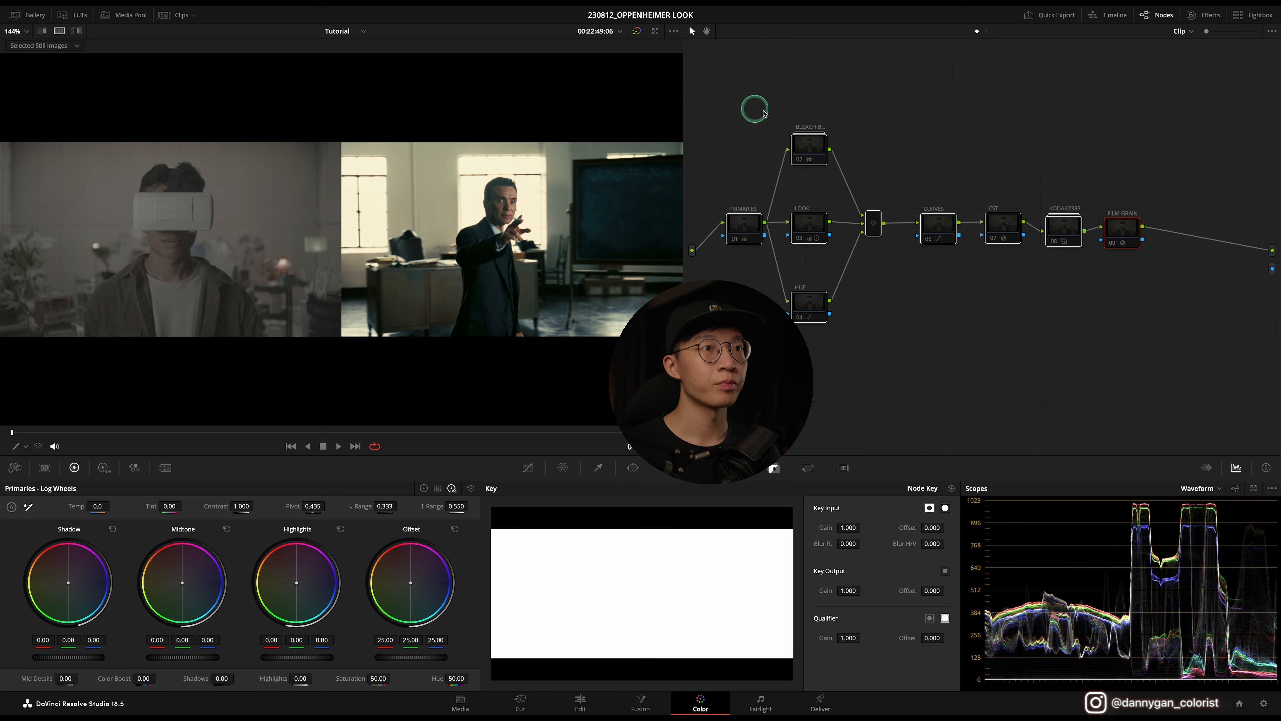
{"action": "left_click", "coordinate": [994, 239]}
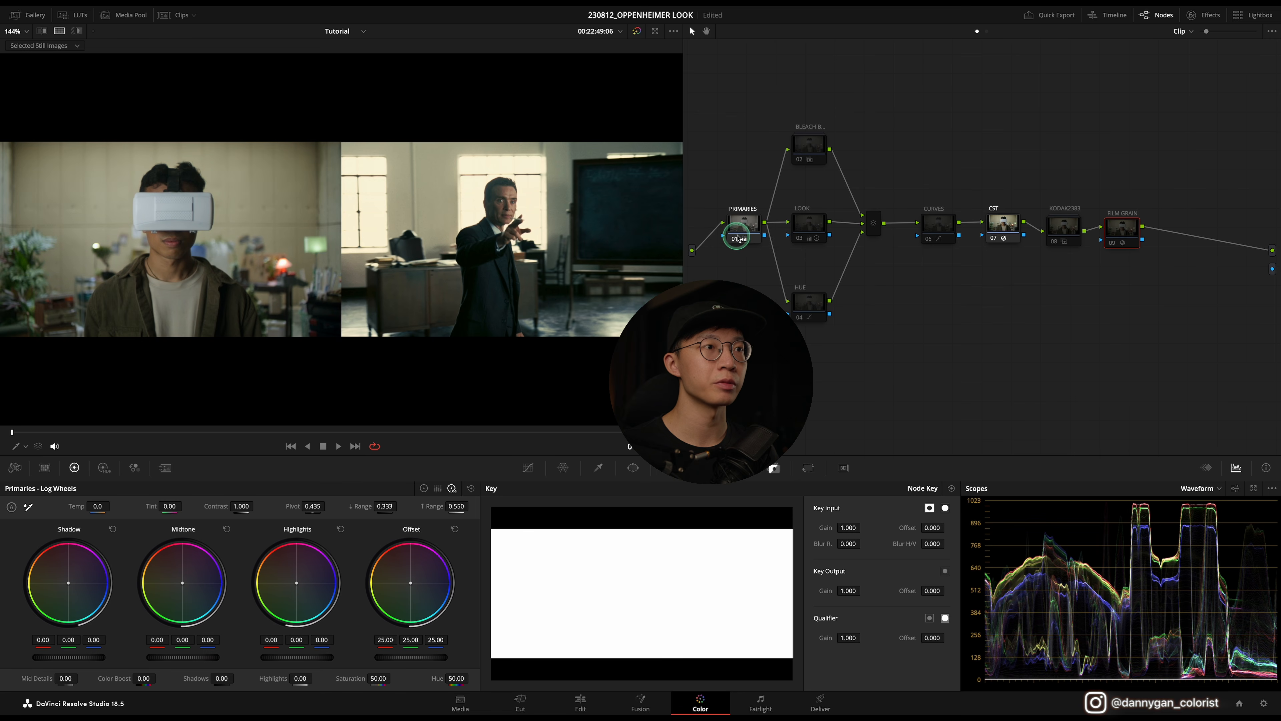
{"action": "key", "text": "alt+shift+apostrophe"}
{"action": "key", "text": "alt+shift+apostrophe"}
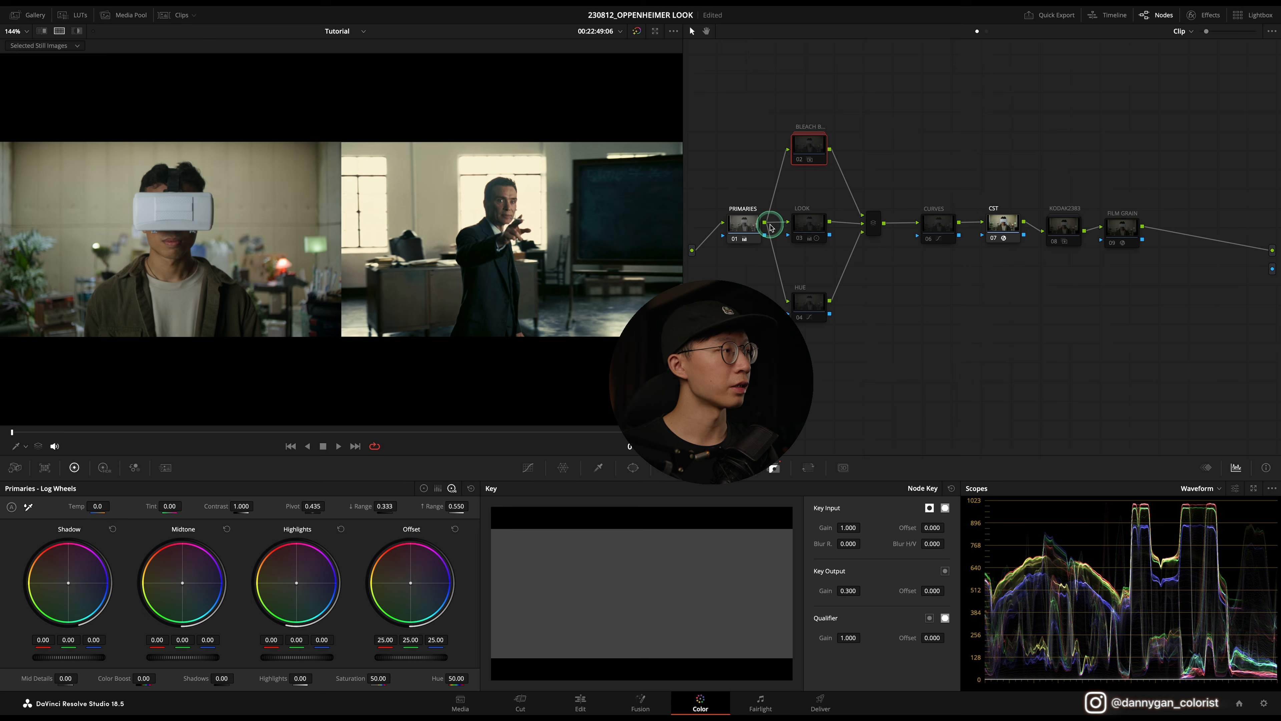
Step: Re-enable the BLEACH B, LOOK, HUE and CURVES nodes one at a time to review each stage of the grade
{"action": "left_click", "coordinate": [800, 159]}
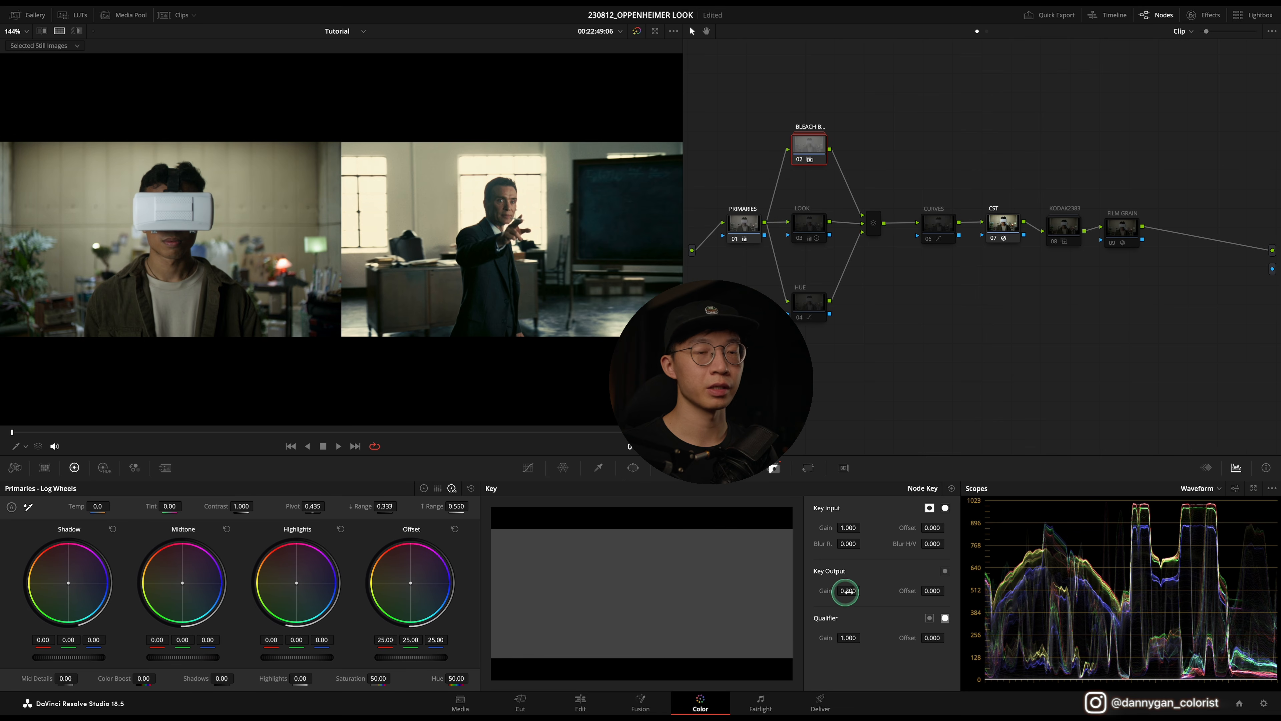
{"action": "left_click", "coordinate": [802, 236]}
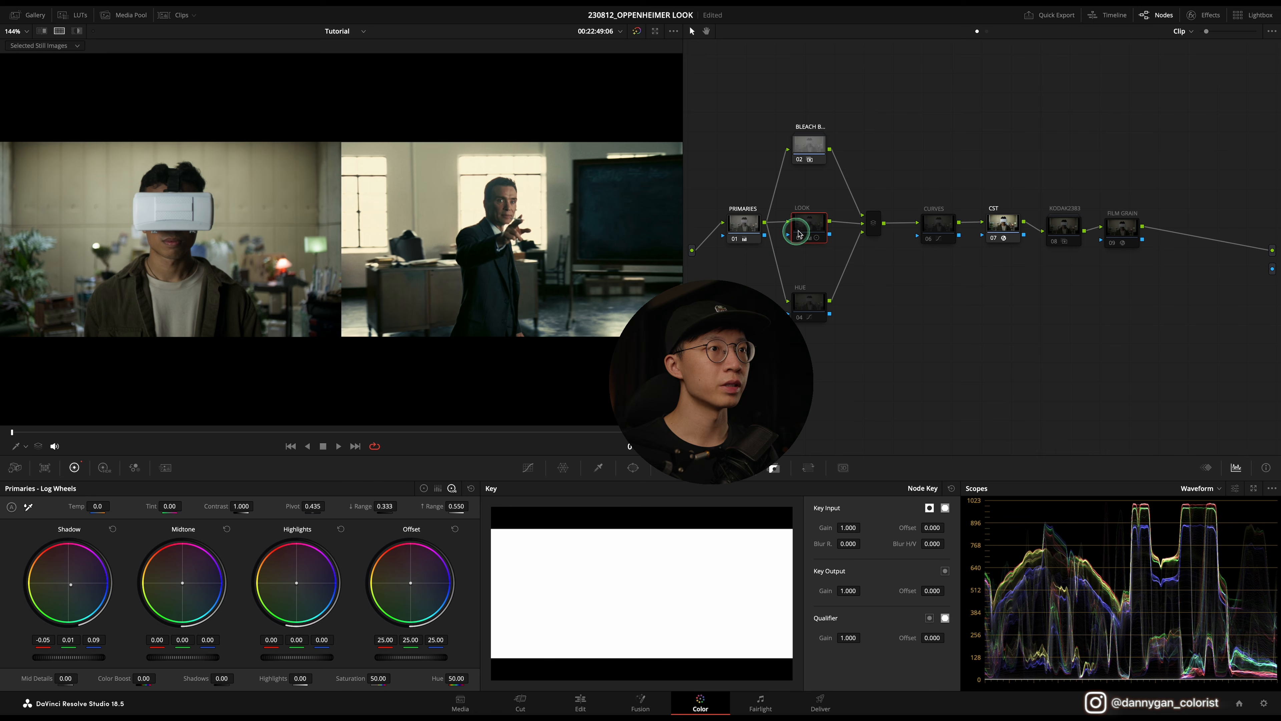
{"action": "left_click", "coordinate": [802, 240]}
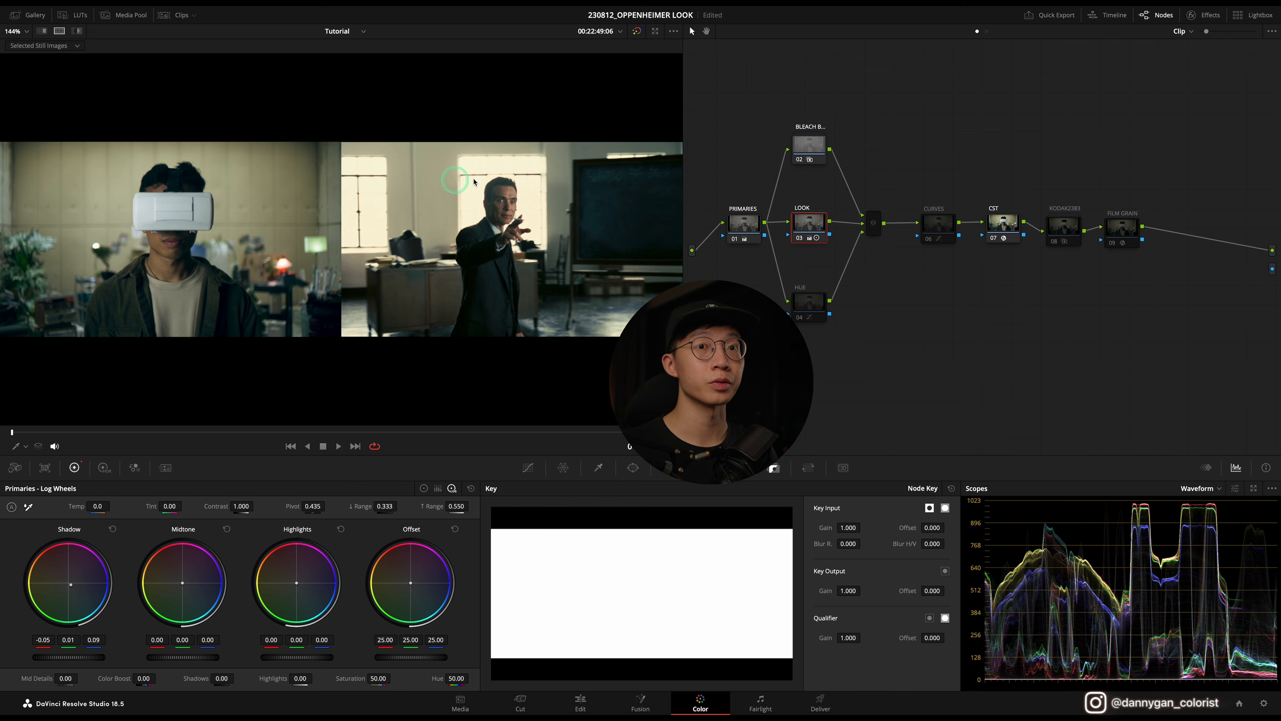
{"action": "left_click", "coordinate": [806, 310]}
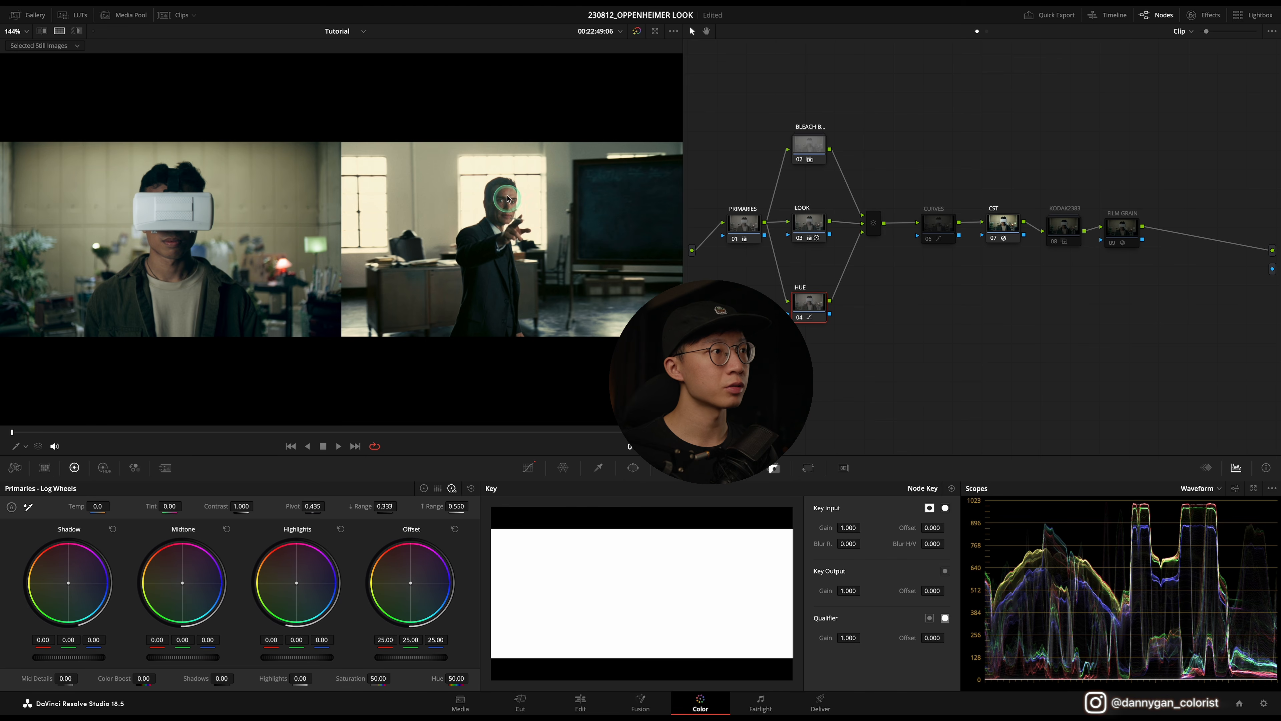
{"action": "left_click", "coordinate": [874, 227]}
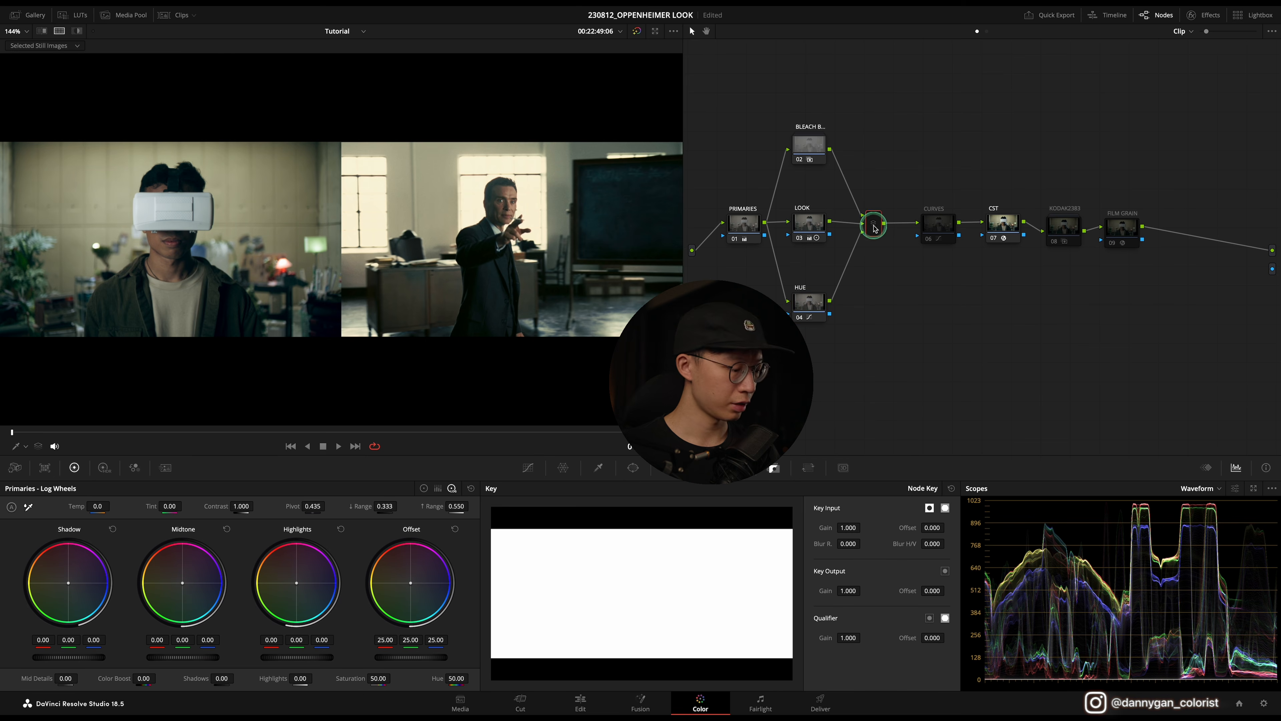
{"action": "left_click", "coordinate": [931, 241]}
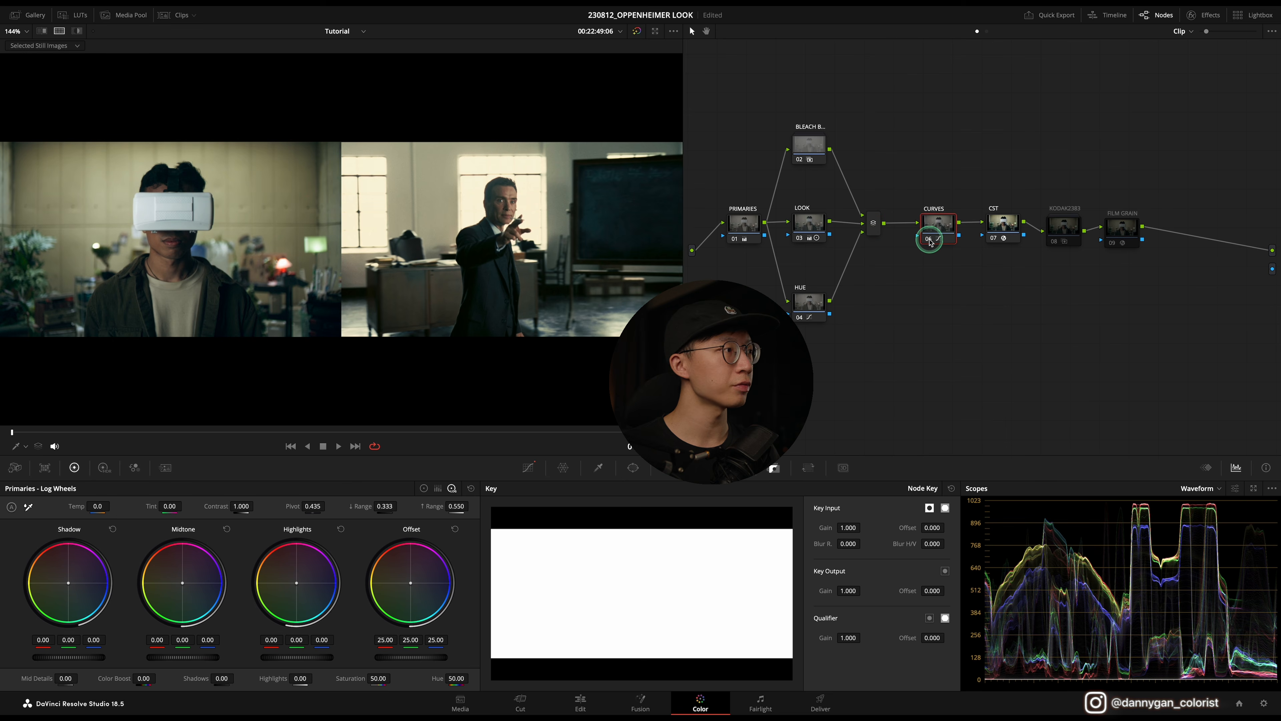
{"action": "left_click", "coordinate": [528, 467]}
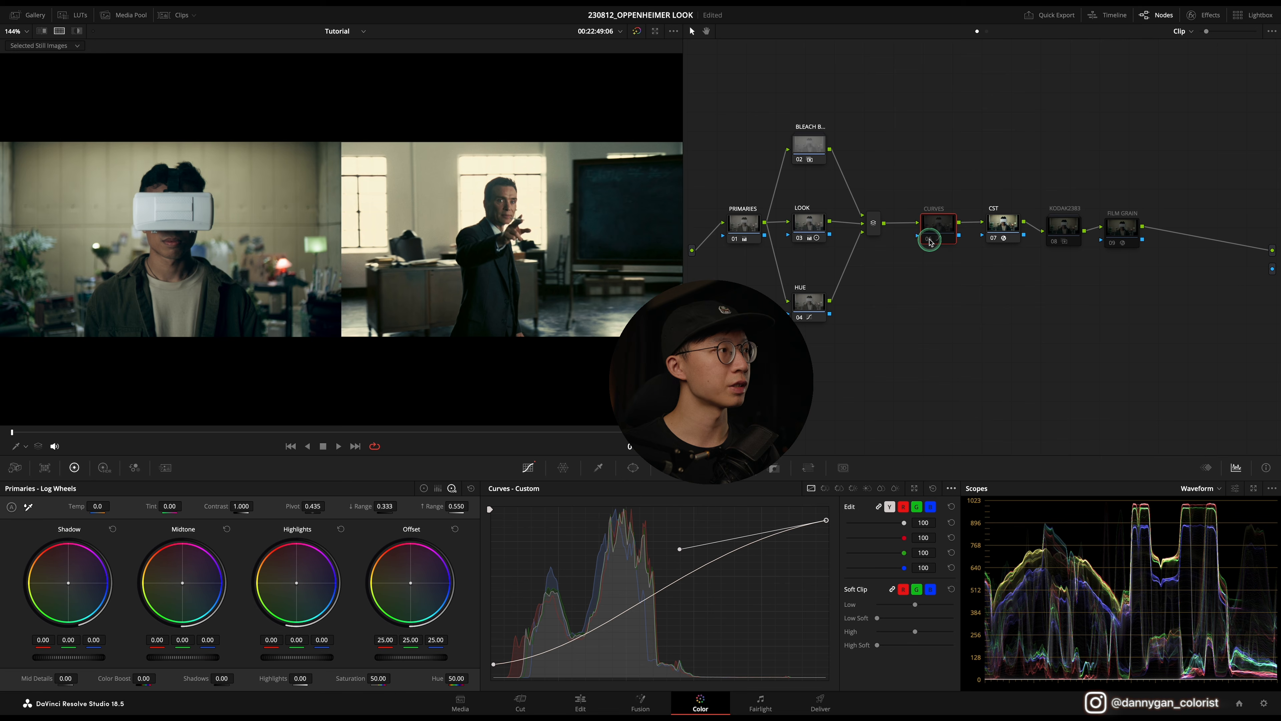
{"action": "left_click", "coordinate": [931, 241]}
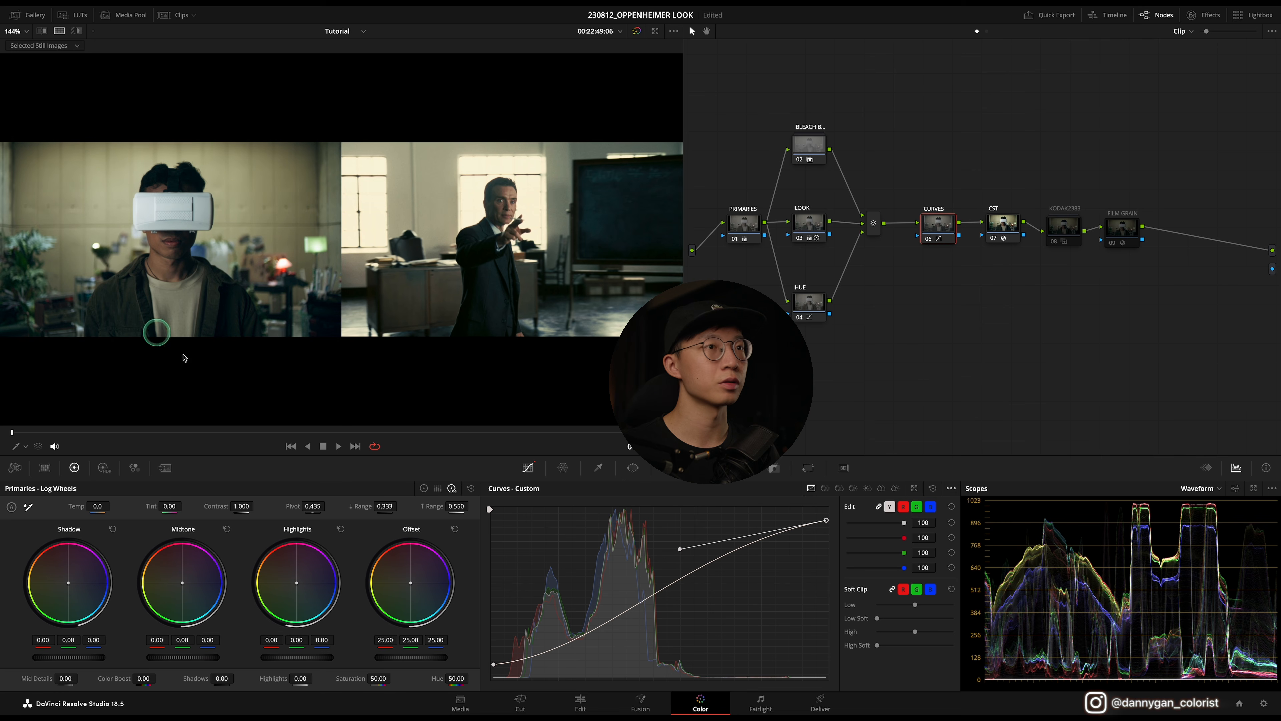
Step: Re-enable the KODAK2383 node, toggle it off and on to compare, and re-enable the FILM GRAIN node
{"action": "left_click", "coordinate": [1059, 232]}
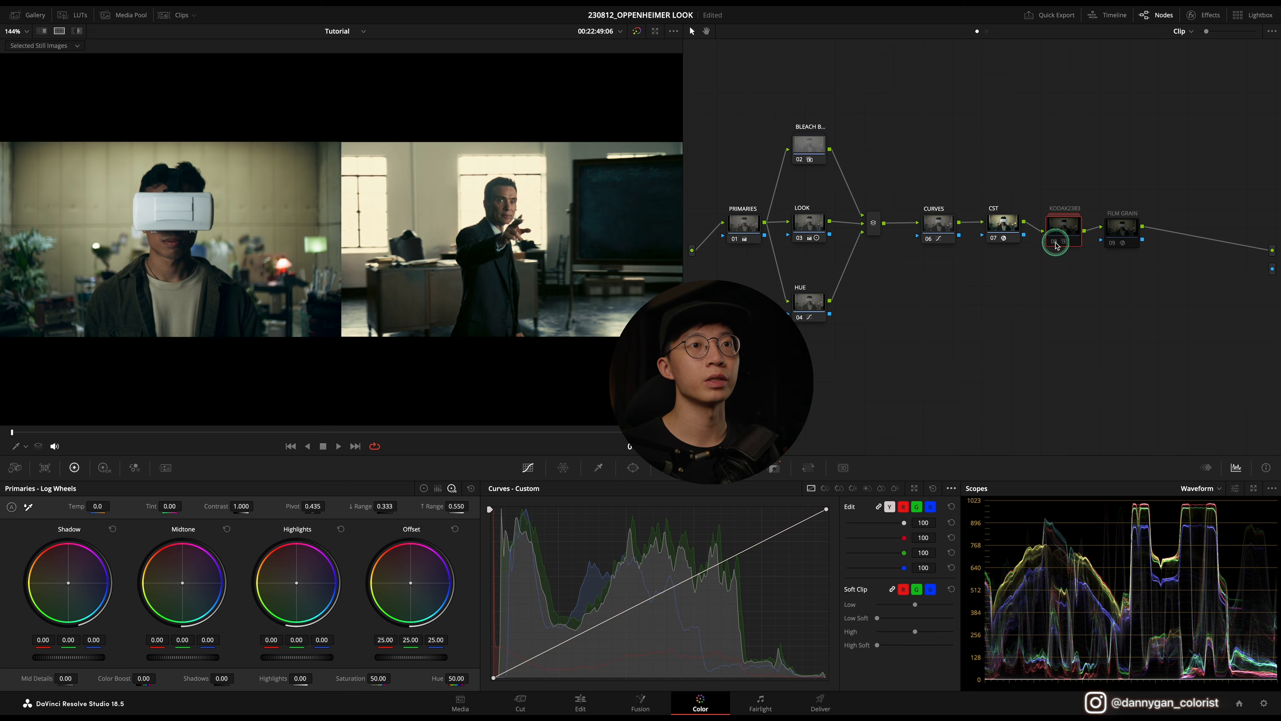
{"action": "left_click", "coordinate": [1056, 243]}
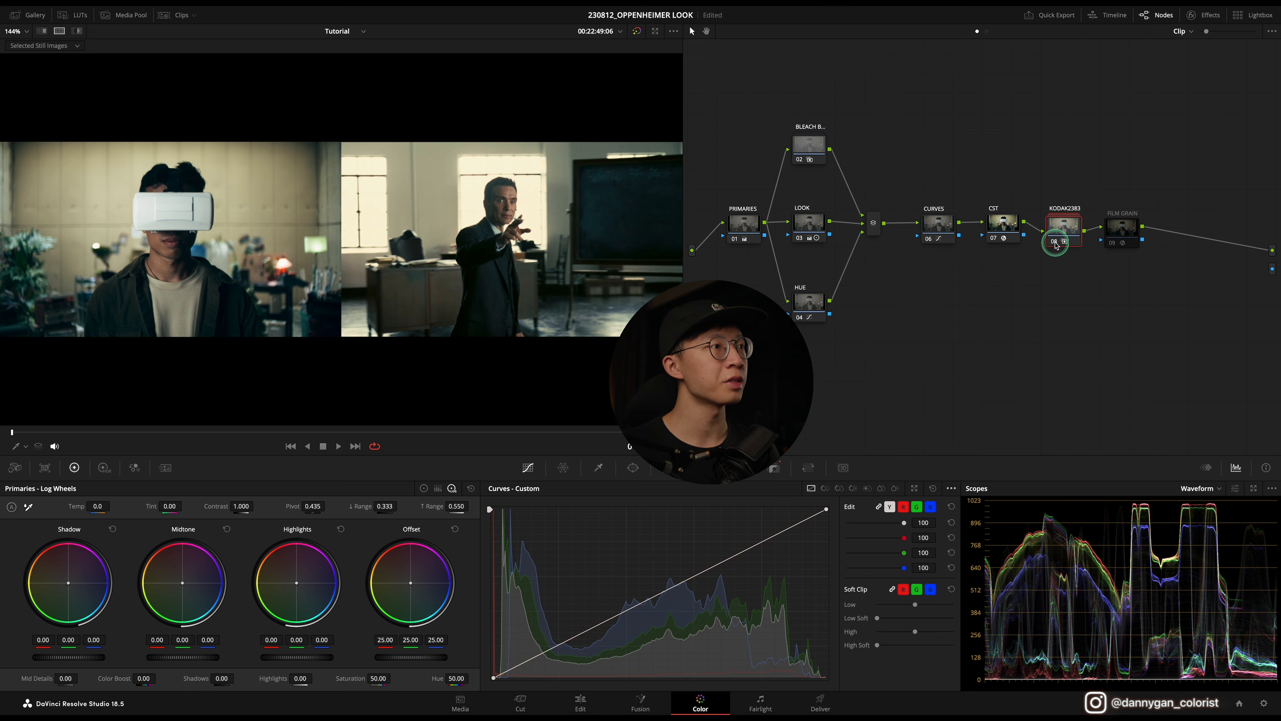
{"action": "key", "text": "ctrl+d"}
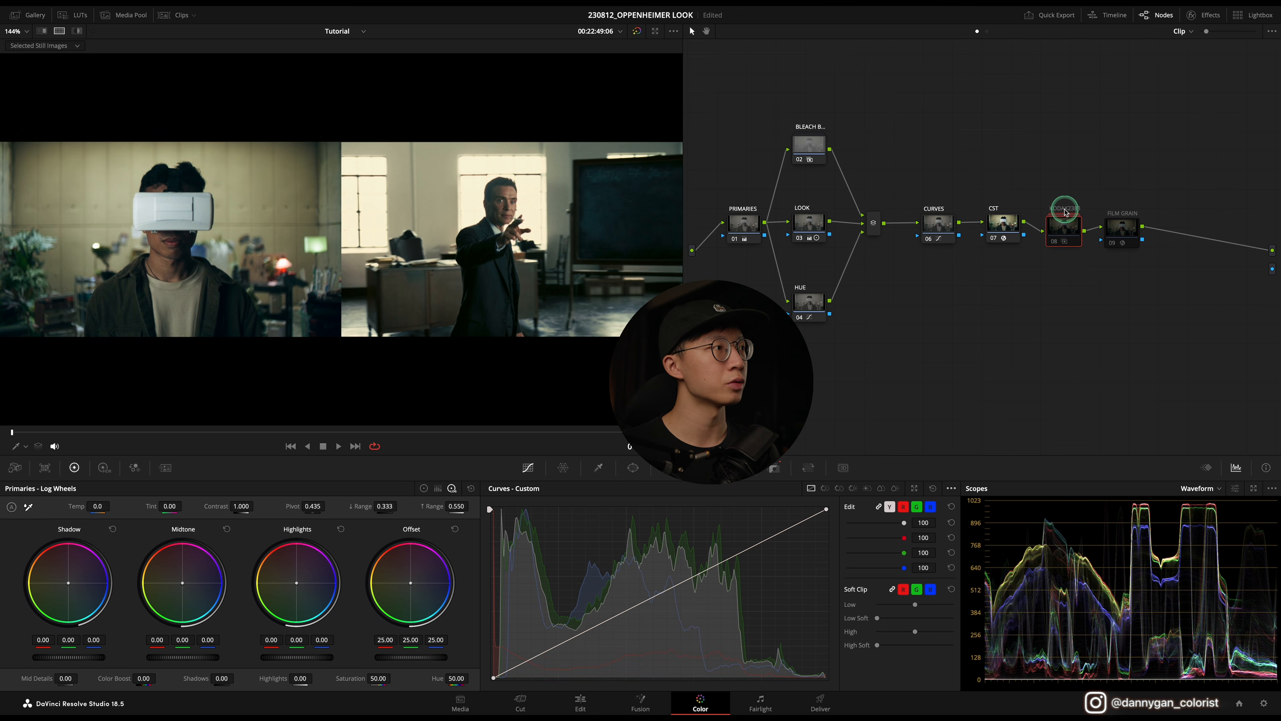
{"action": "key", "text": "ctrl+d"}
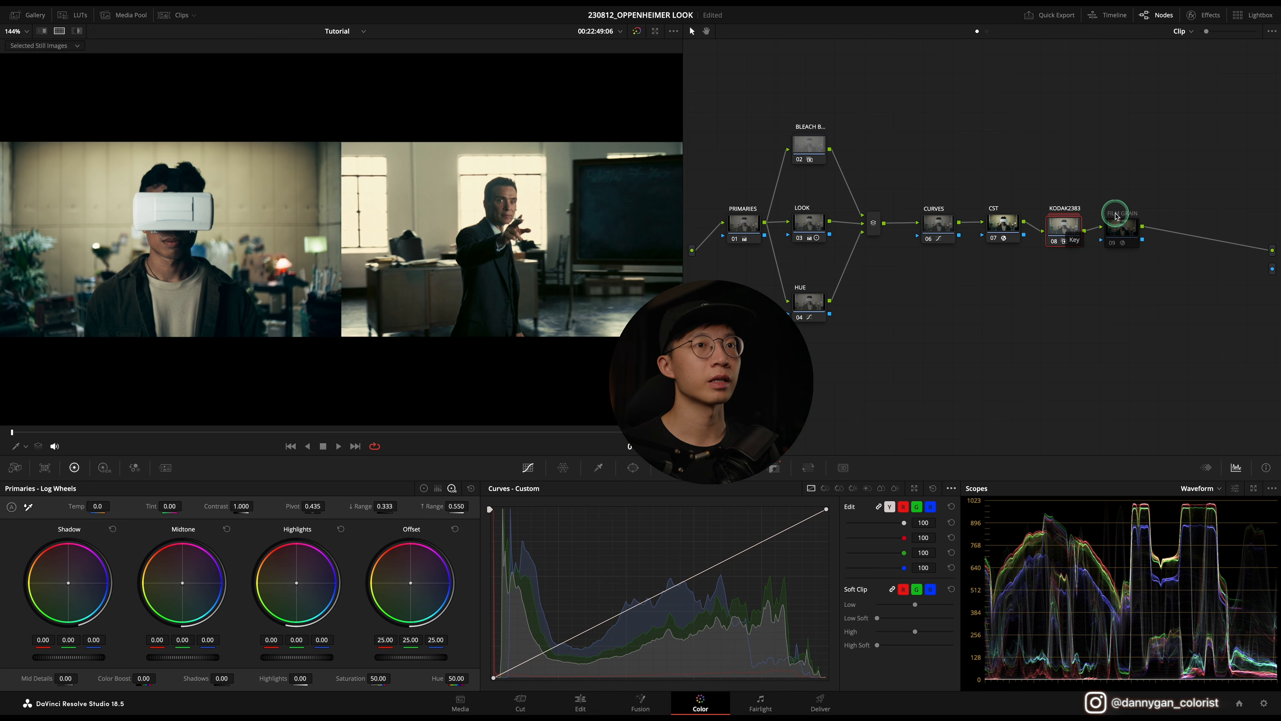
{"action": "left_click", "coordinate": [1113, 242]}
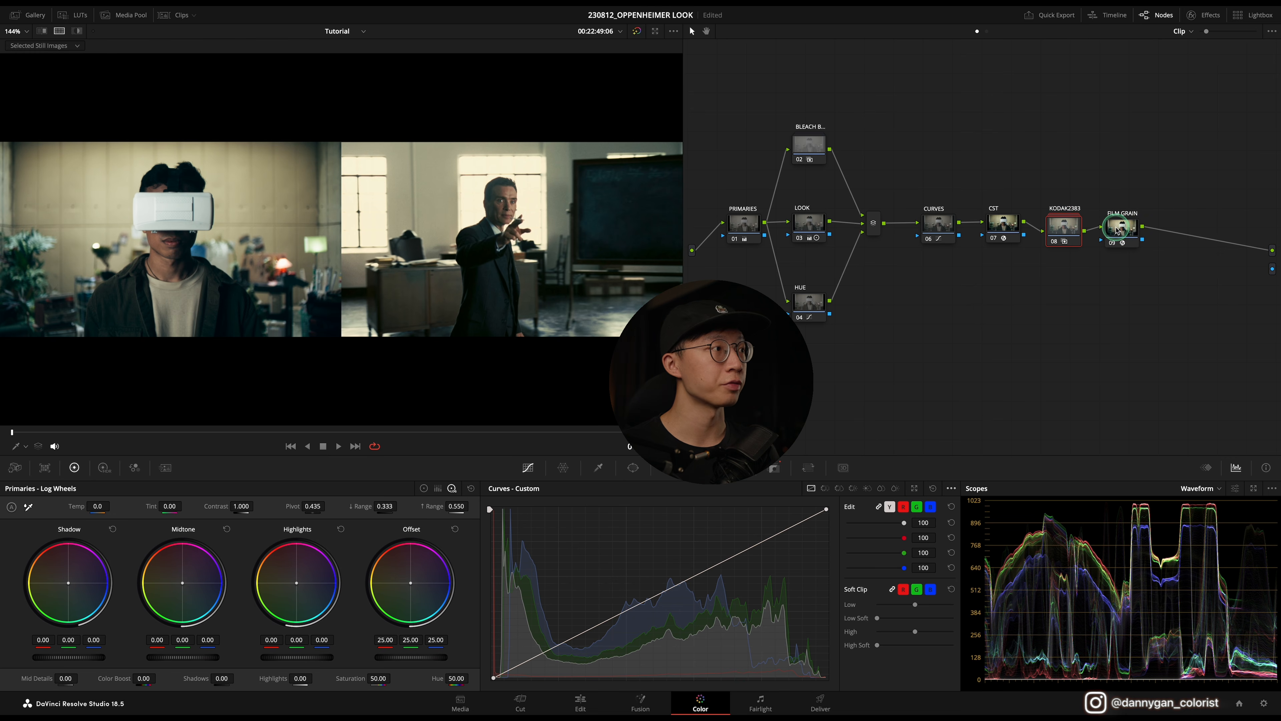
{"action": "left_click", "coordinate": [1120, 229]}
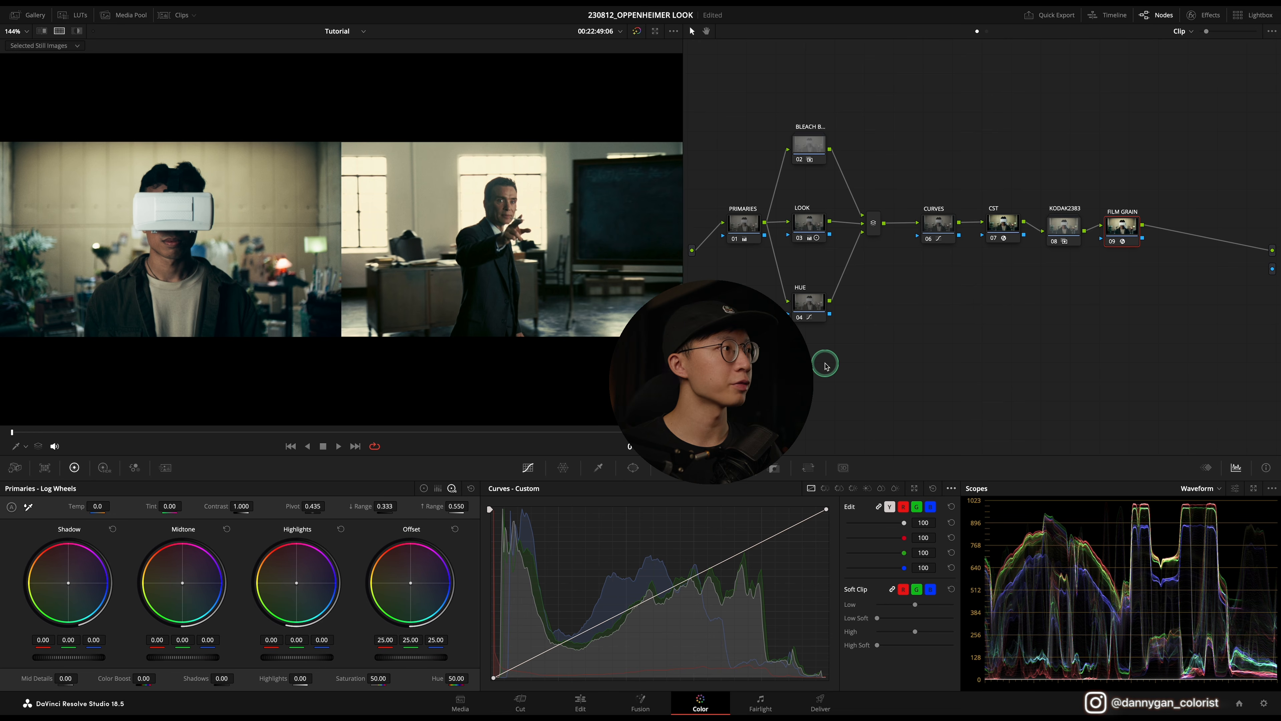
Step: Play the graded clip, then open the gallery and pick another reference still to compare against
{"action": "key", "text": "space"}
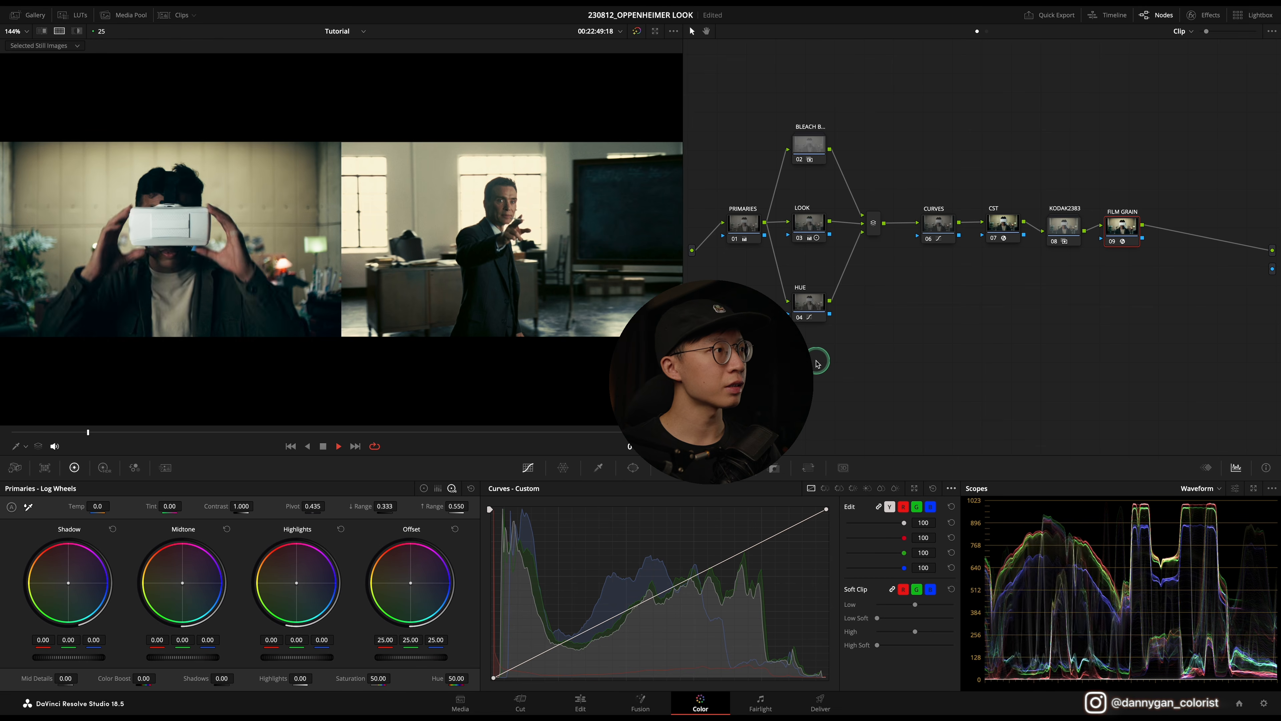
{"action": "key", "text": "space"}
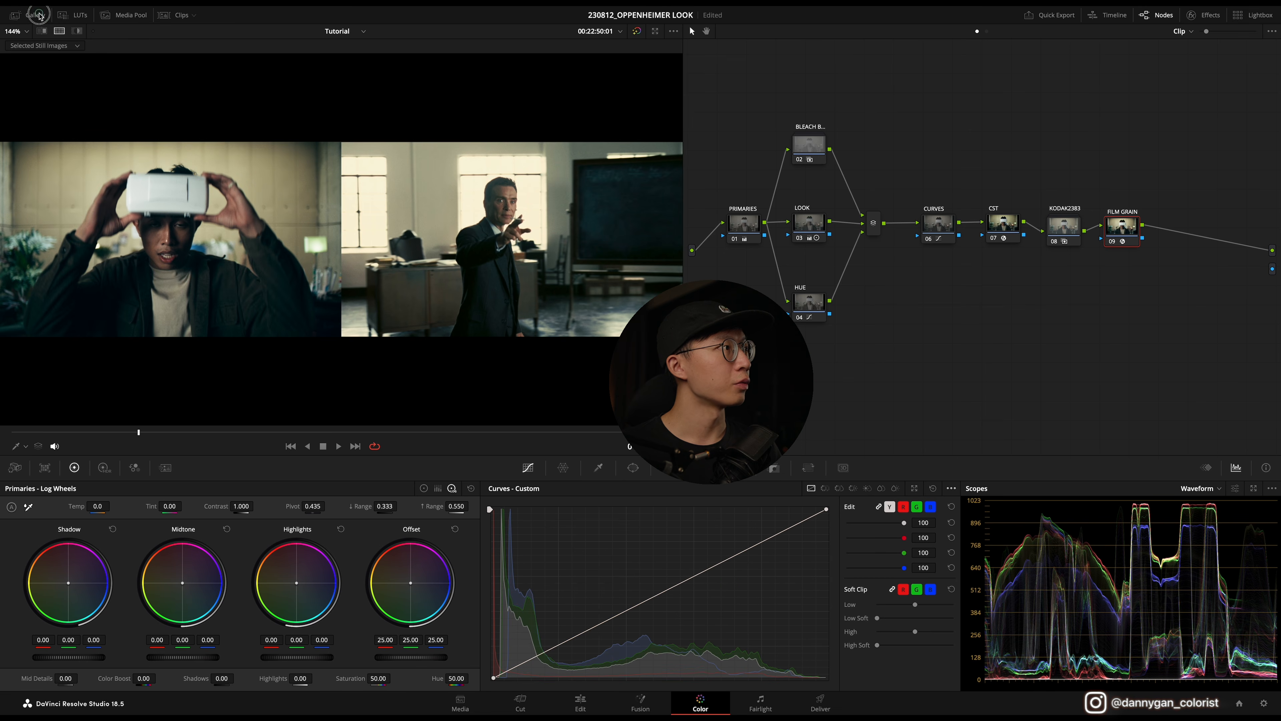
{"action": "left_click", "coordinate": [32, 15]}
{"action": "scroll", "coordinate": [197, 274], "scroll_direction": "up", "scroll_amount": 1}
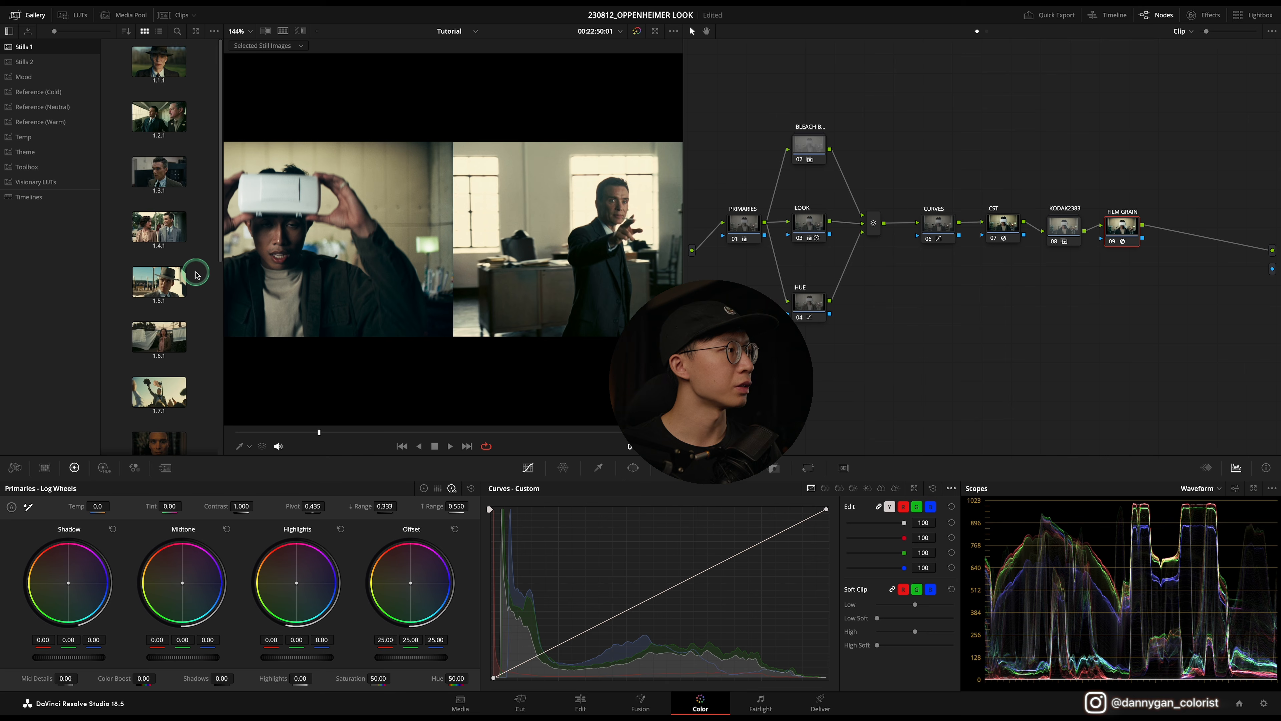
{"action": "scroll", "coordinate": [197, 275], "scroll_direction": "down", "scroll_amount": 7}
{"action": "left_click", "coordinate": [159, 198]}
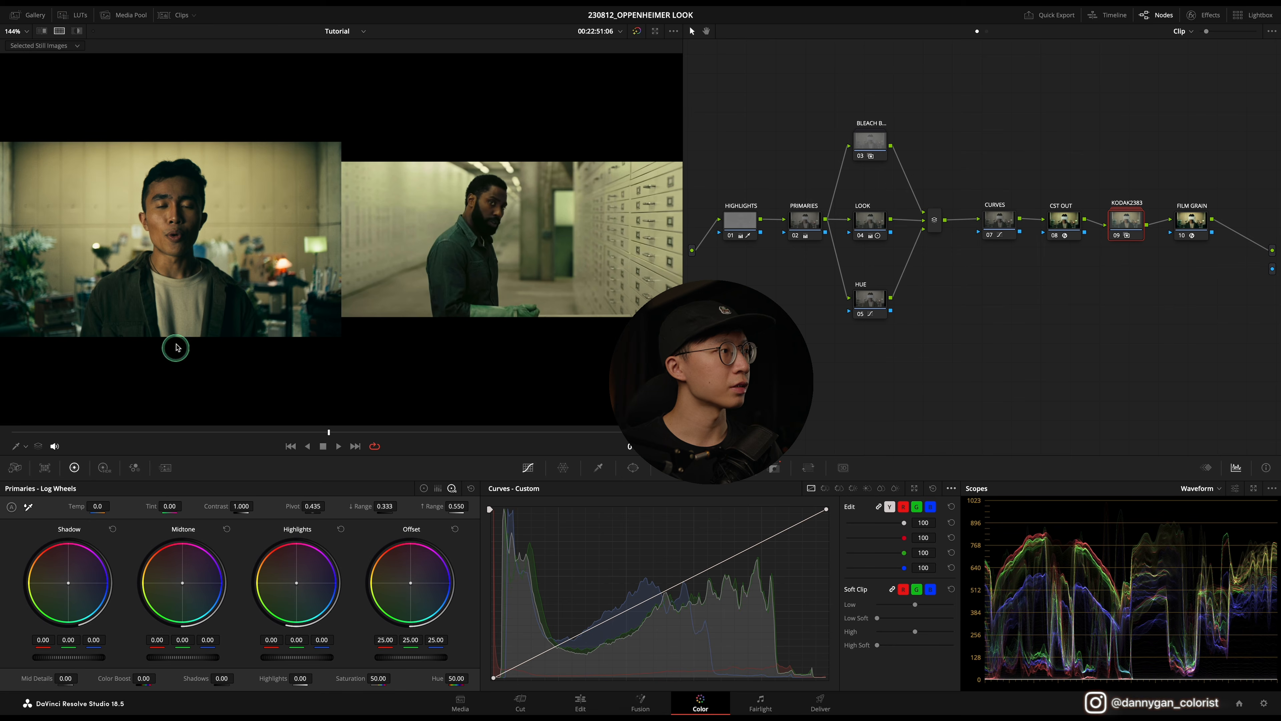
Step: Play the clip against the new reference and inspect the LOOK node's primaries in color wheel and log wheel modes
{"action": "left_click", "coordinate": [338, 446]}
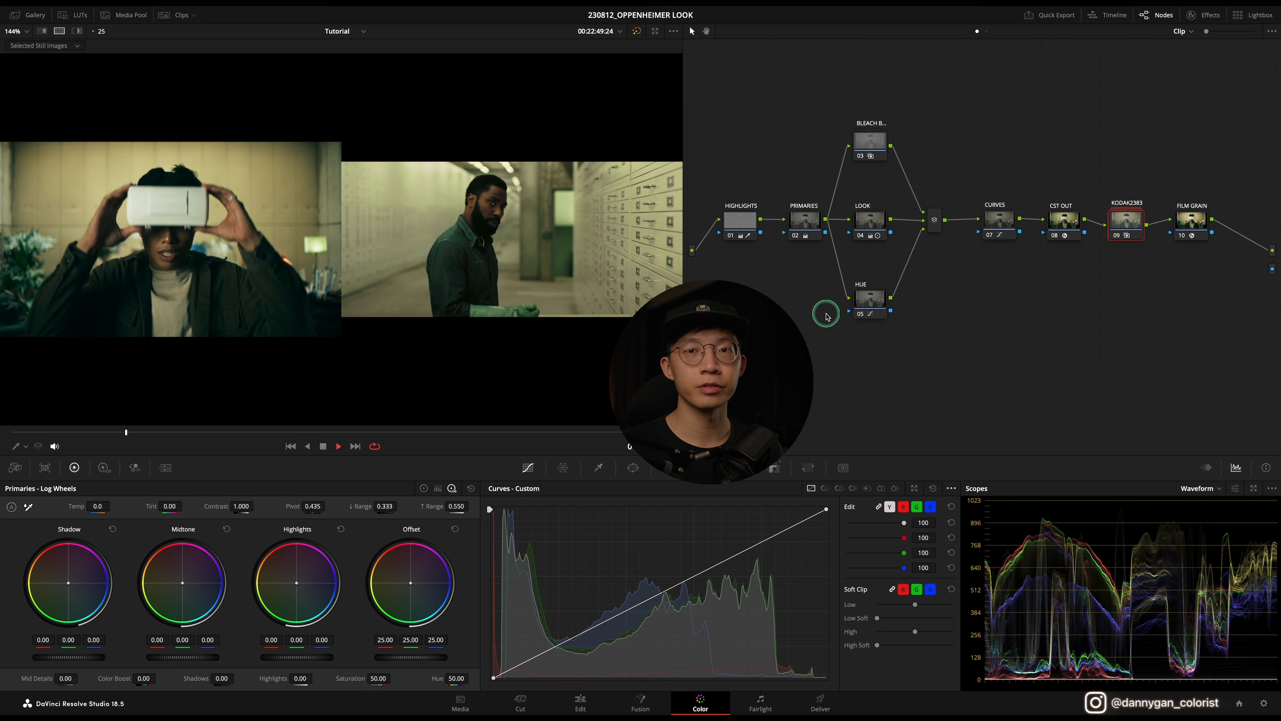
{"action": "key", "text": "space"}
{"action": "left_click", "coordinate": [871, 222]}
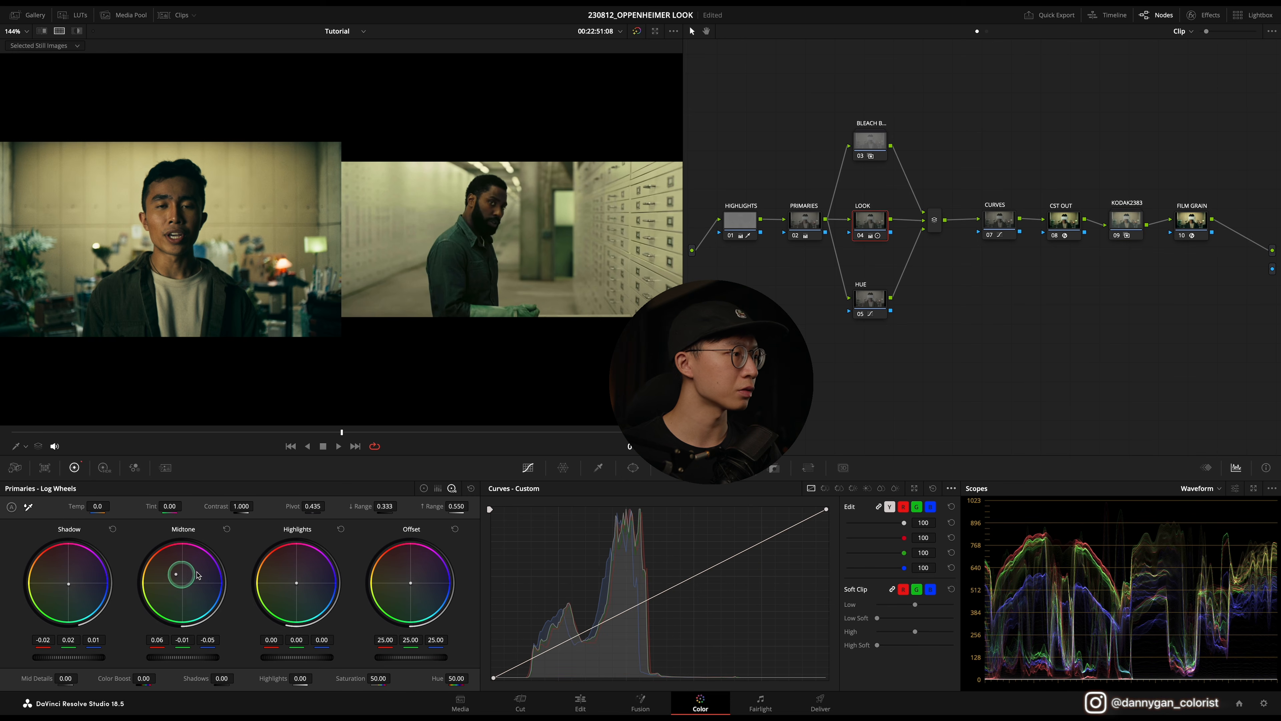
{"action": "left_click", "coordinate": [424, 489]}
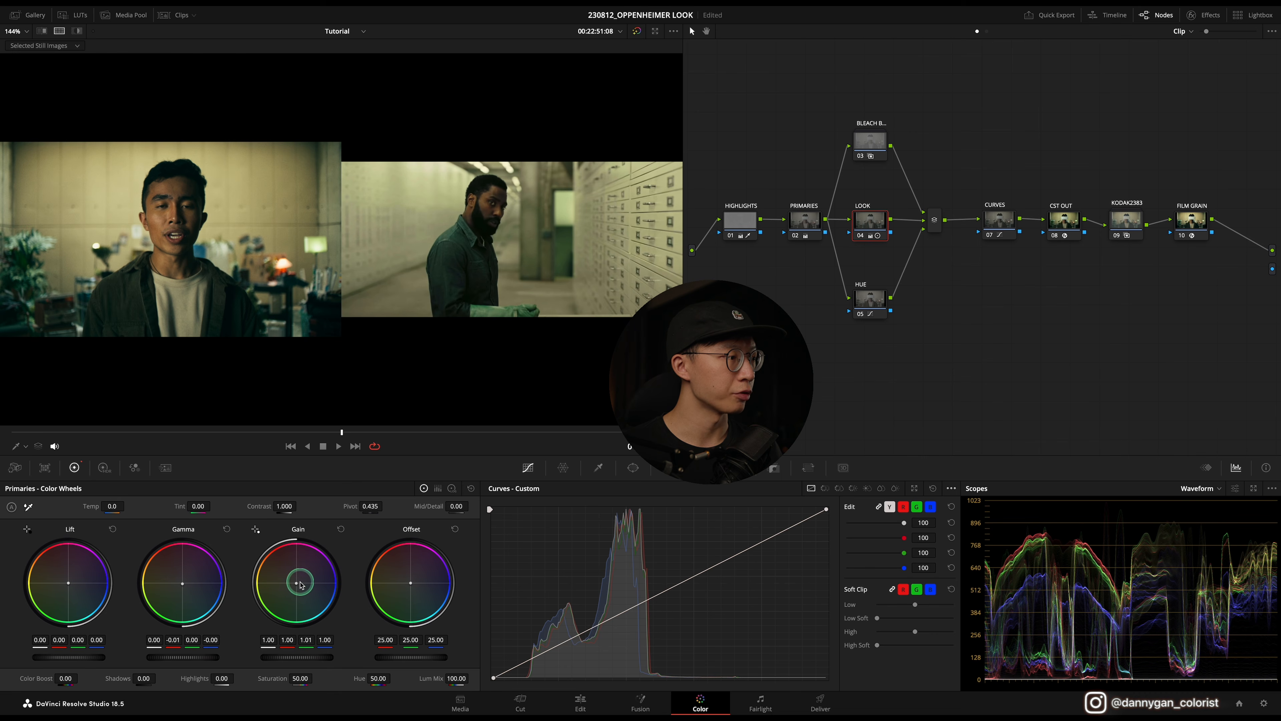
{"action": "left_click", "coordinate": [452, 489]}
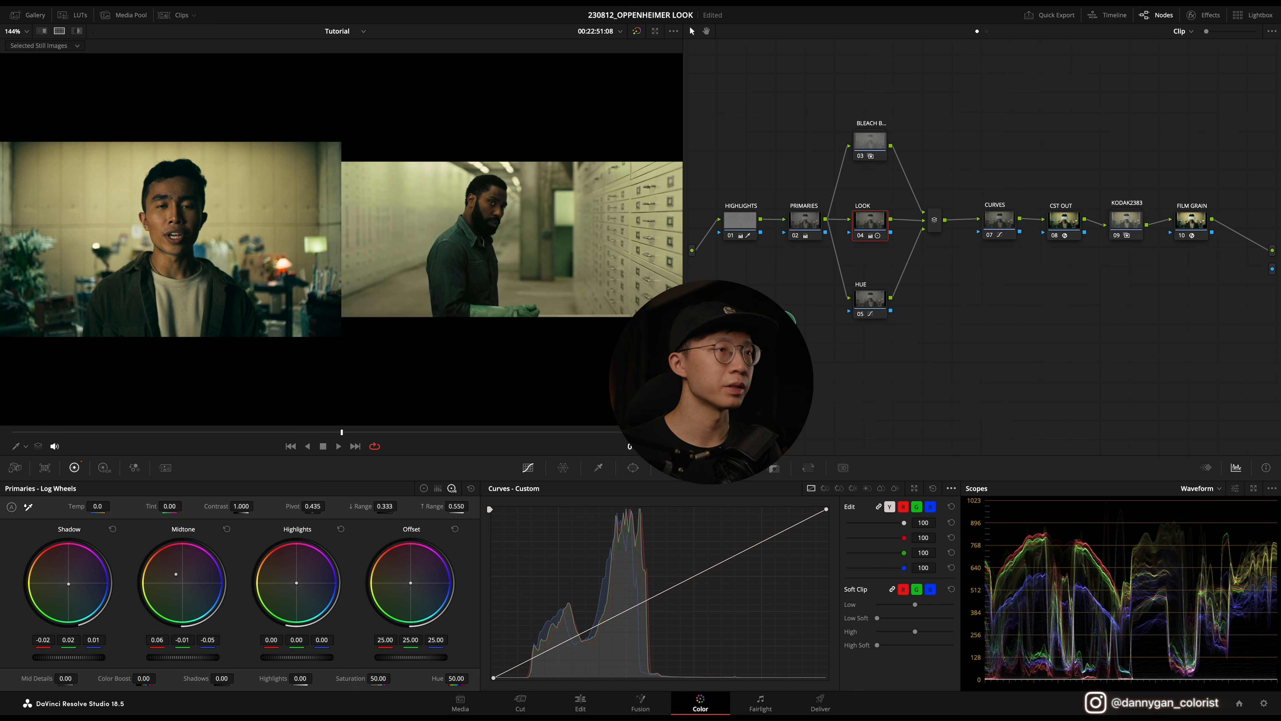
{"action": "key", "text": "space"}
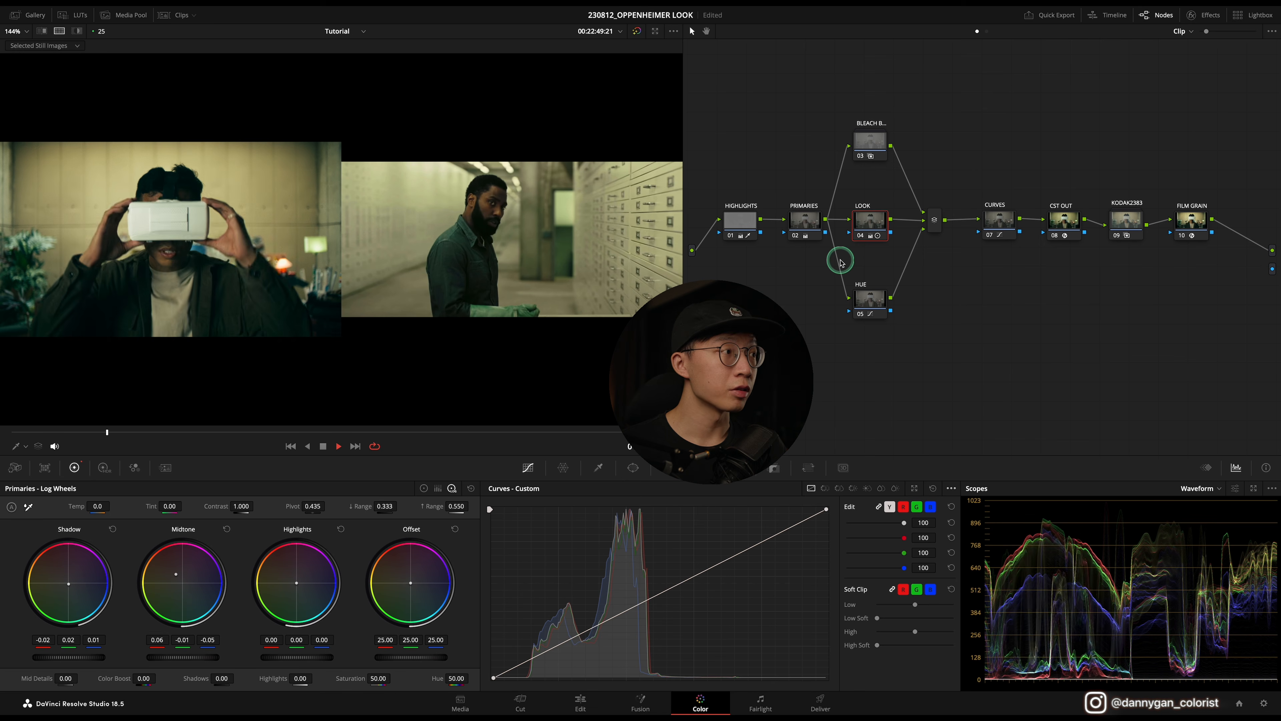